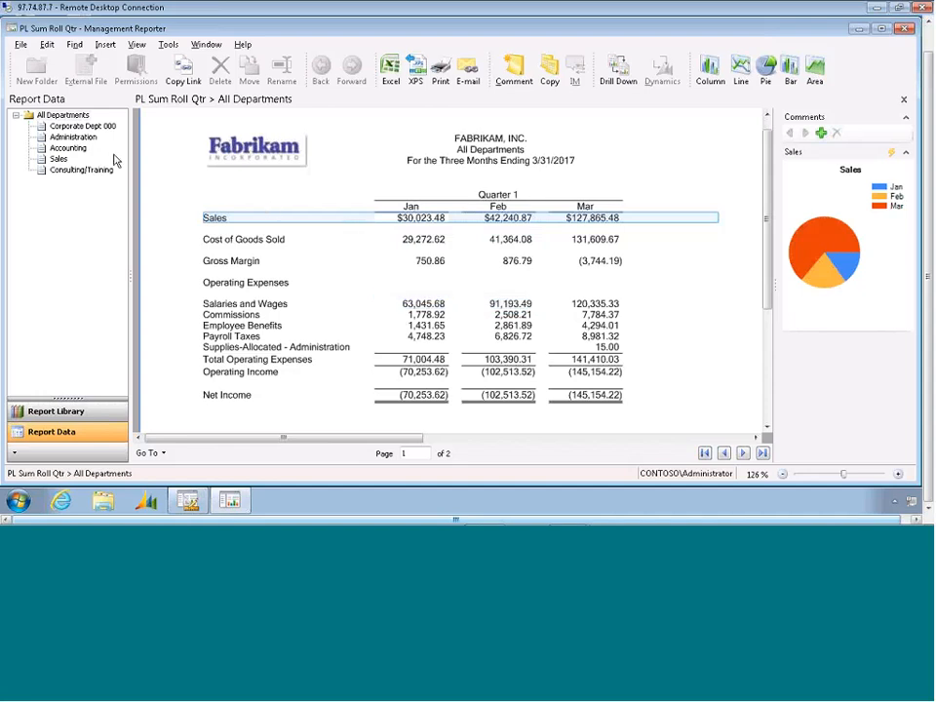
- View the Sales and Accounting department pages of the report, and return to the All Departments summary
click(61, 118)
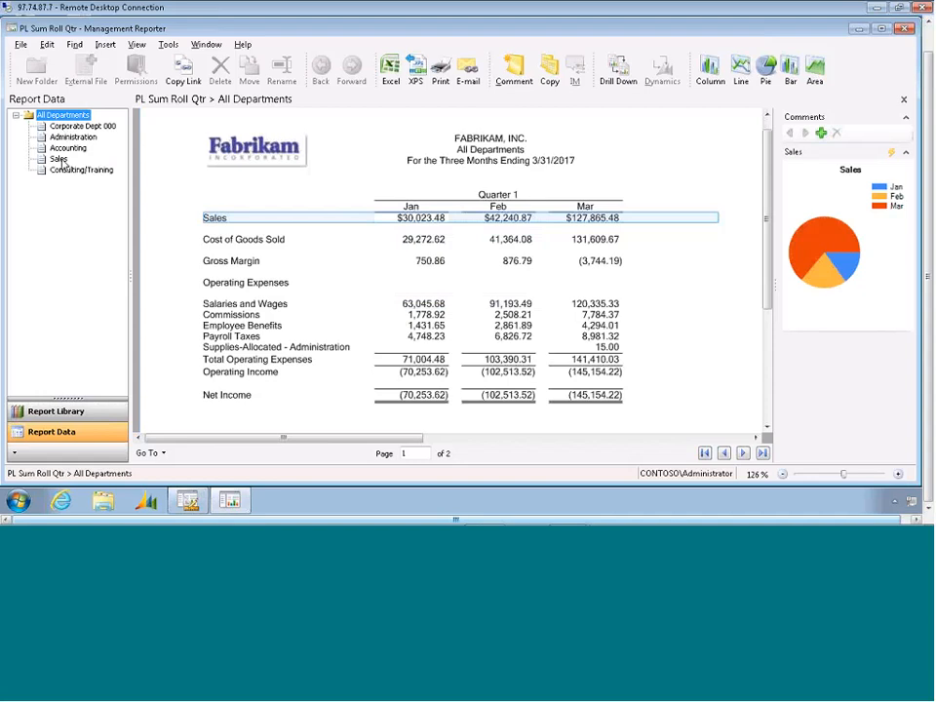
click(59, 160)
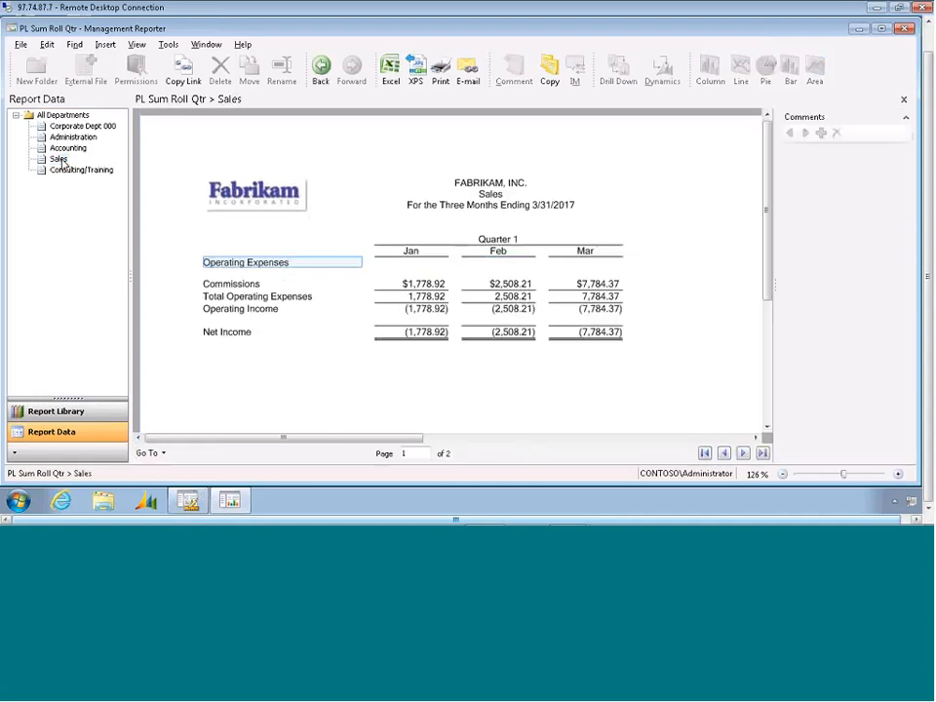
click(68, 149)
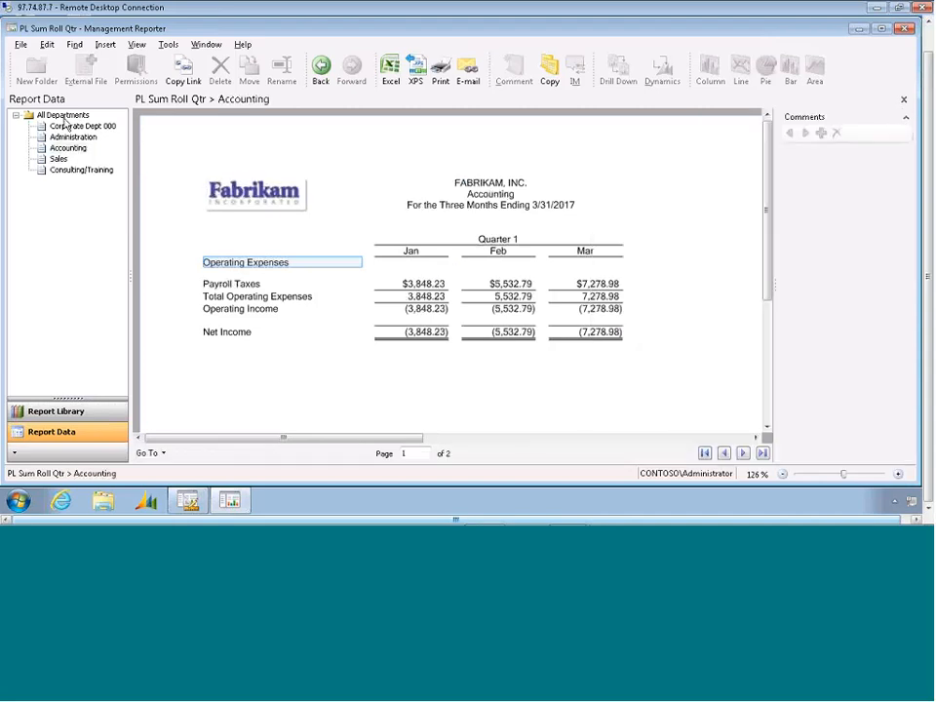
click(63, 117)
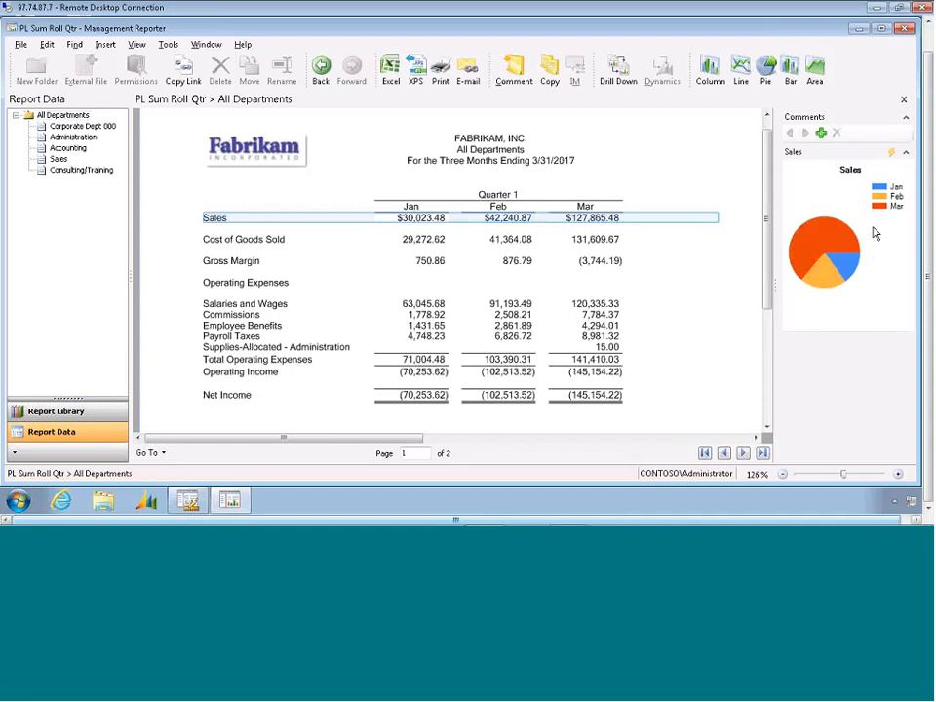
- Remove the Mar series from the Sales pie chart
click(498, 243)
mouse_move(854, 243)
right_click(879, 245)
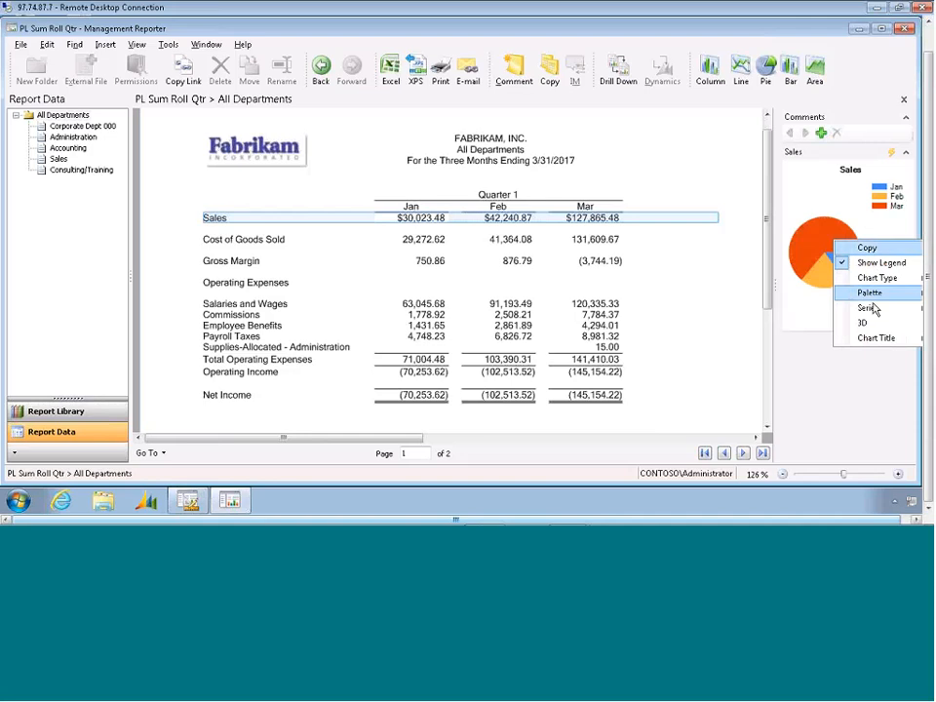
mouse_move(872, 310)
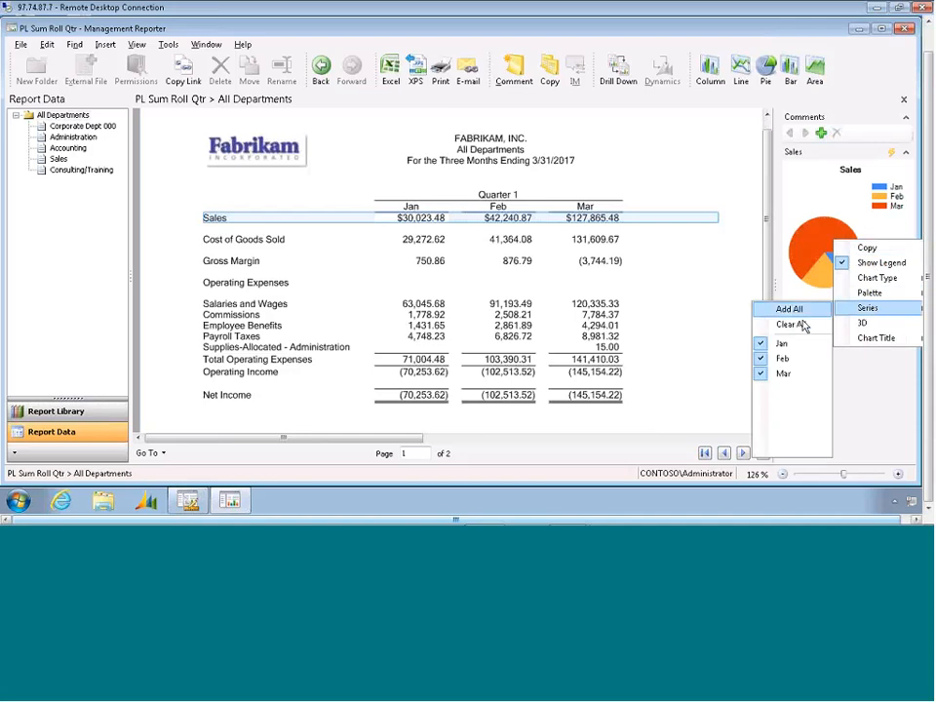
click(782, 375)
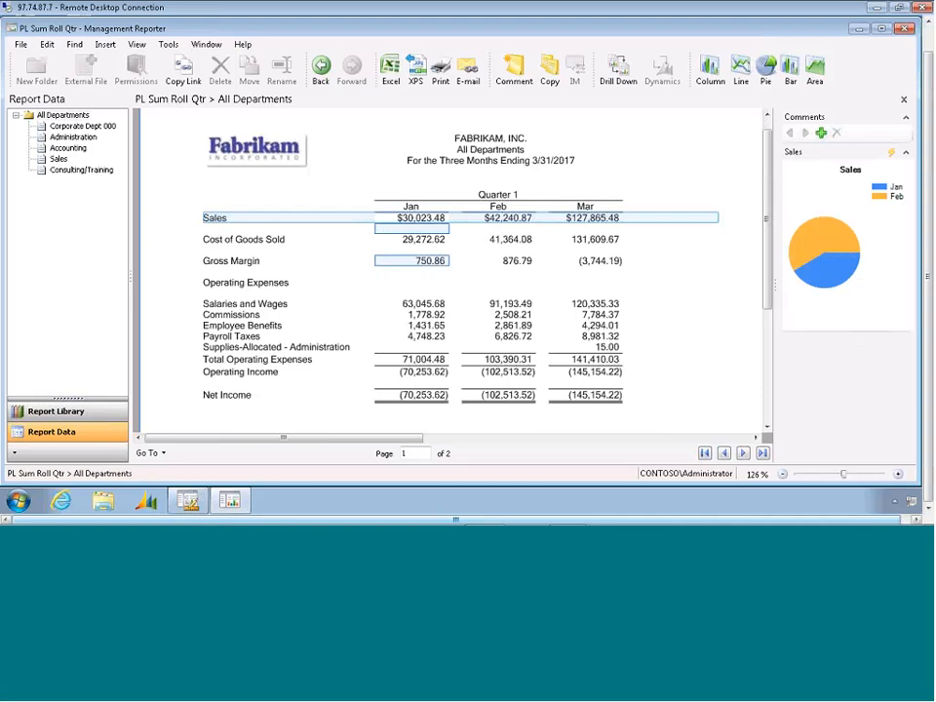
- Add the comment "March sales increase is due to..." to the report's Sales row and check its note marker
right_click(454, 222)
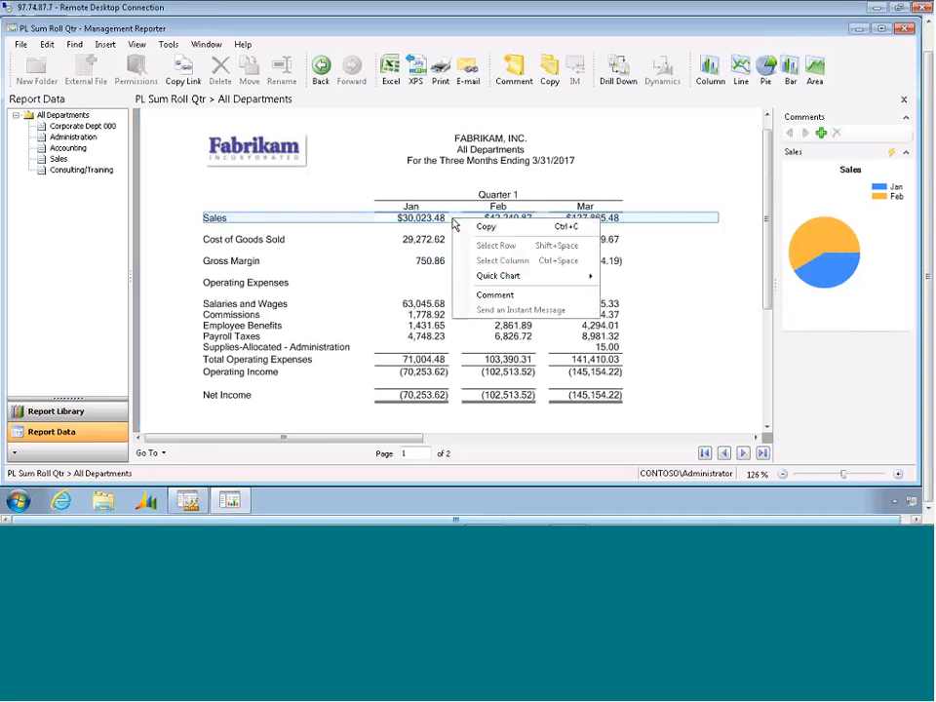
click(506, 297)
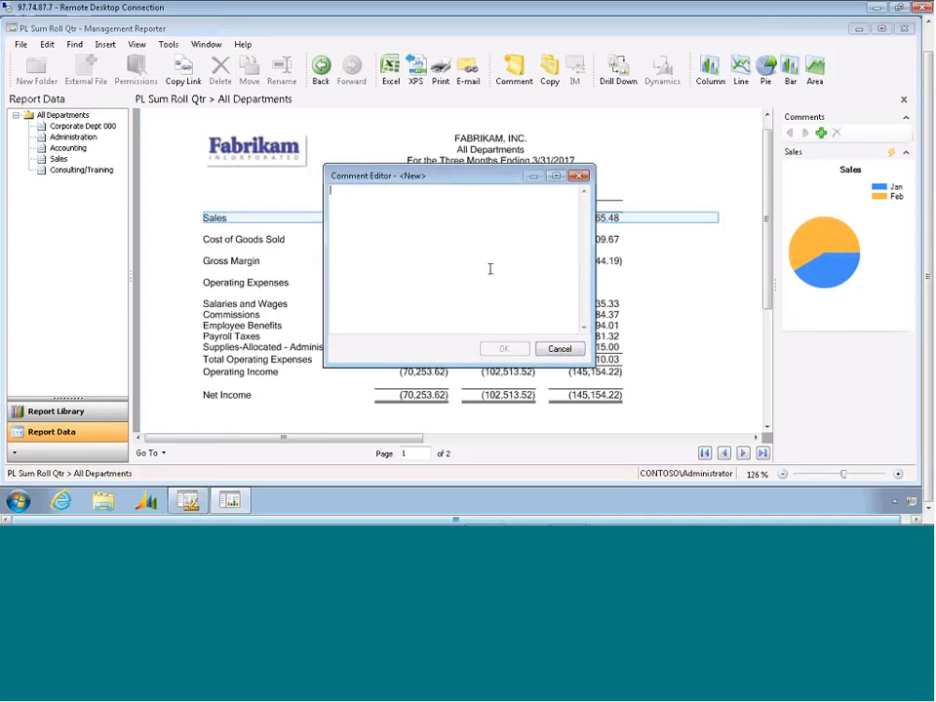
text(March)
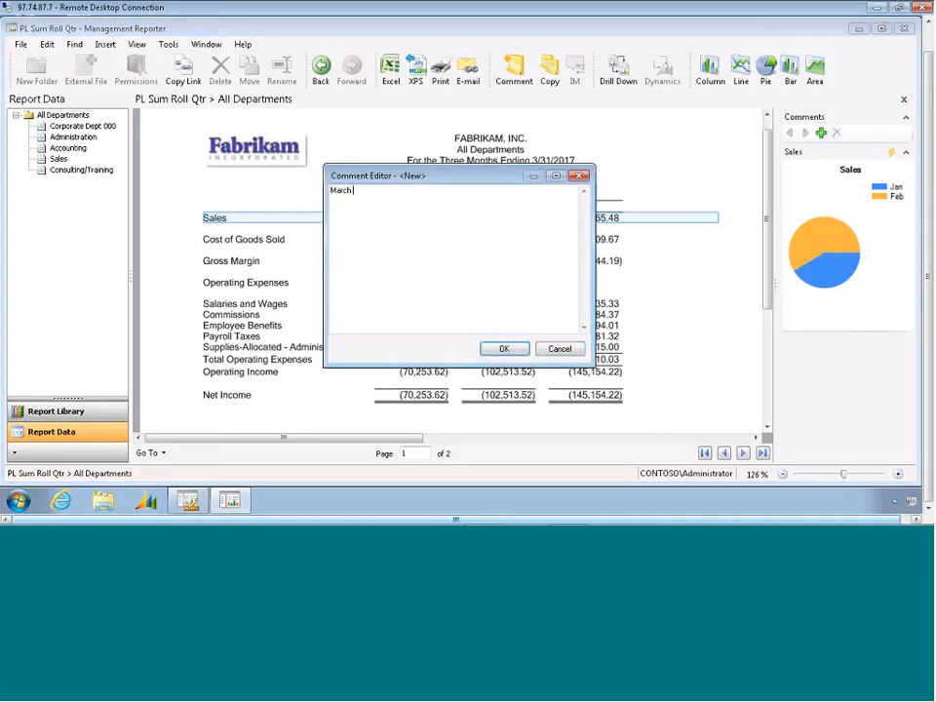
text( sales increase is due to...)
click(501, 350)
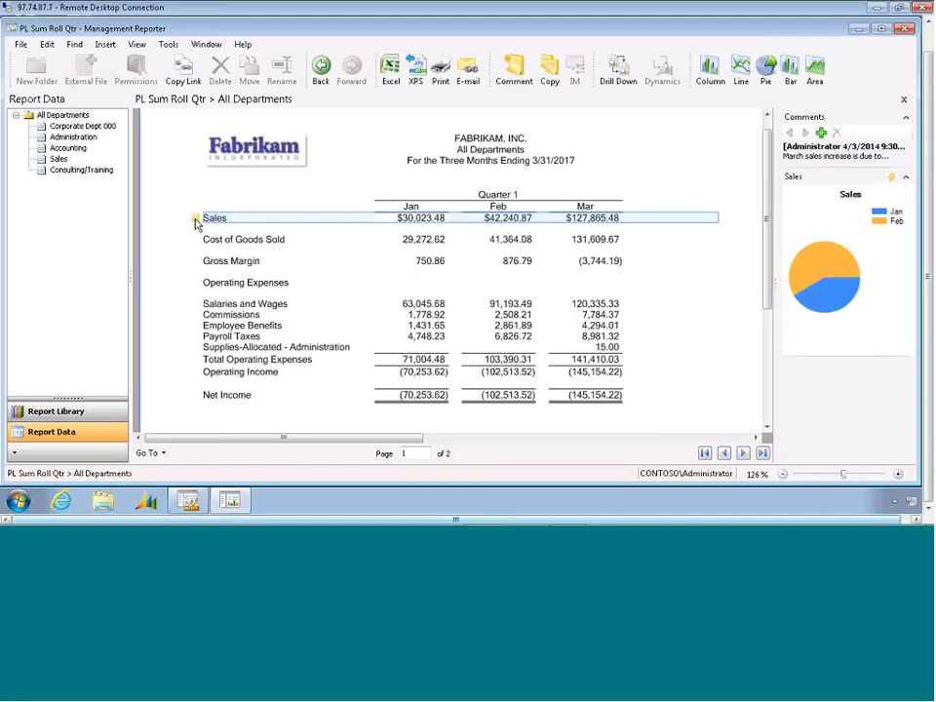
mouse_move(195, 223)
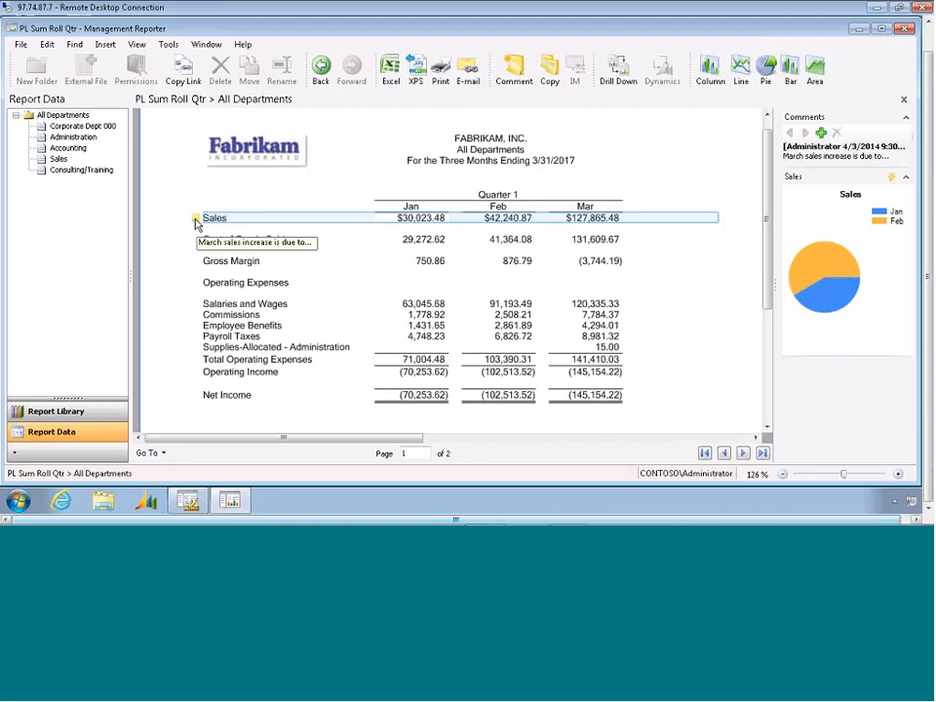
- Drill from Accounting's January payroll taxes into the Tax Expense Payroll Taxes account's transactions, and return to the All Departments summary
click(66, 148)
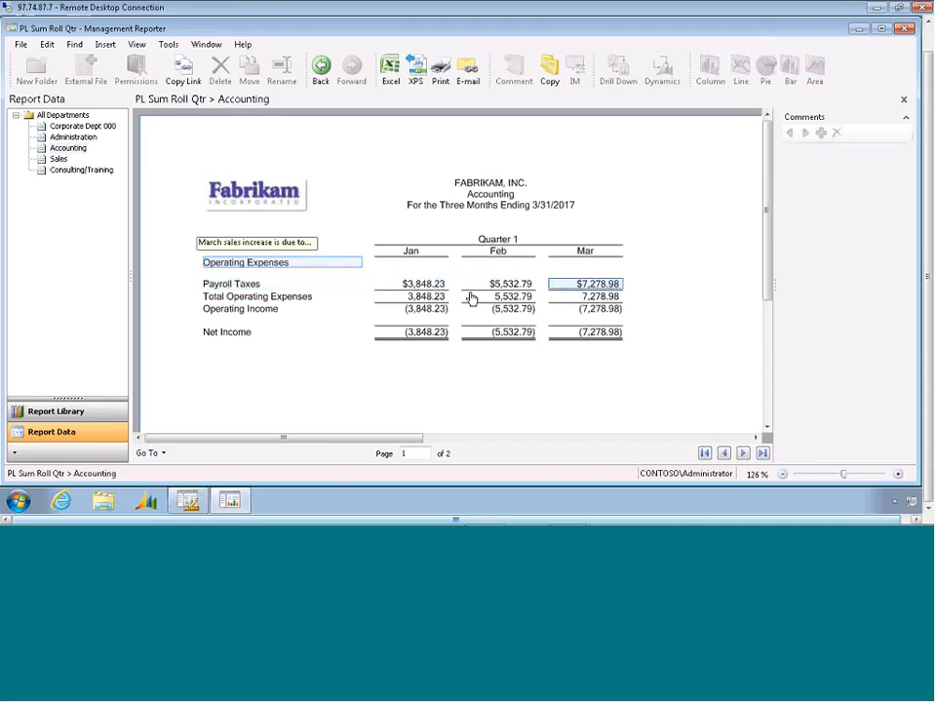
double_click(436, 284)
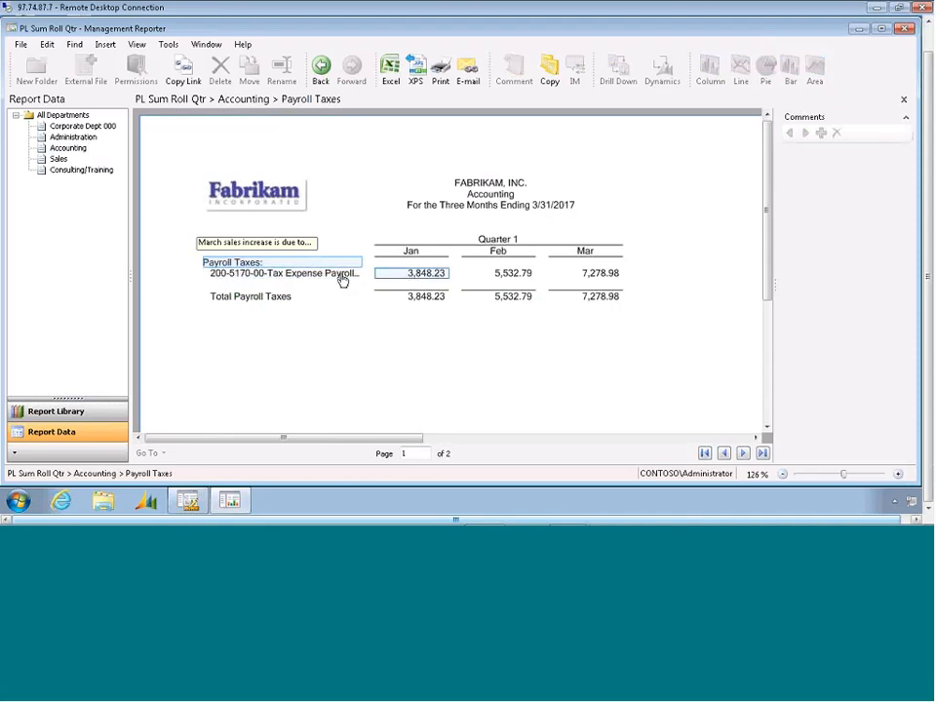
click(341, 277)
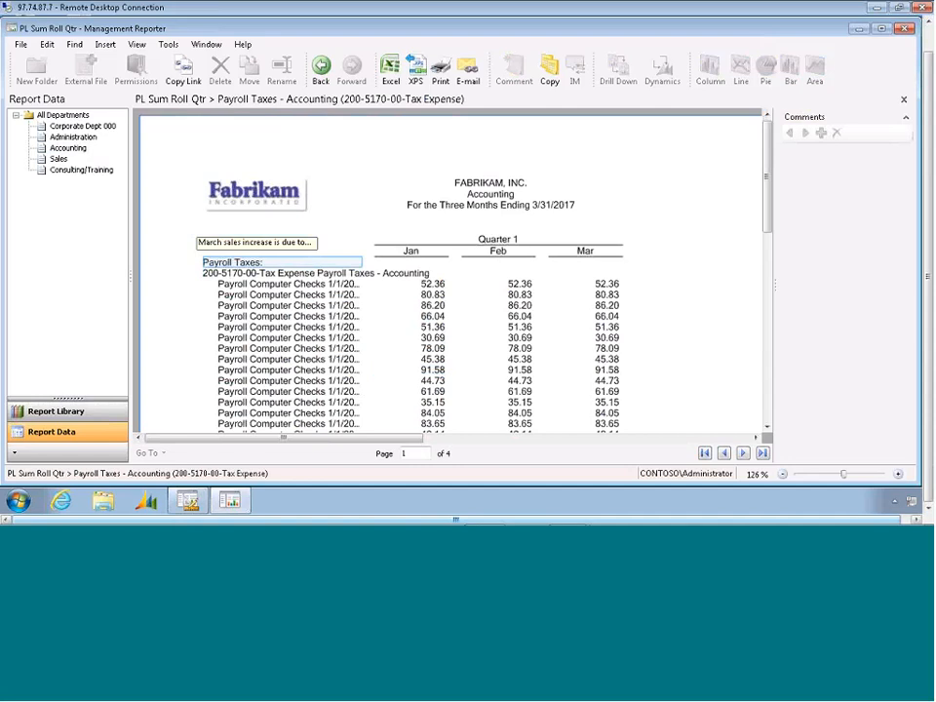
click(326, 70)
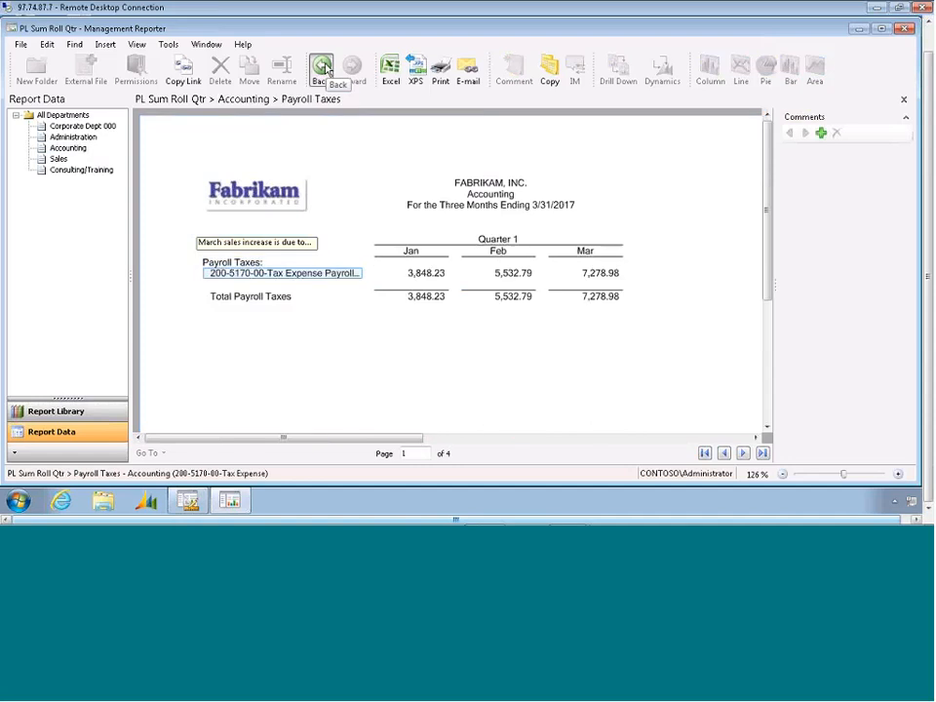
click(327, 70)
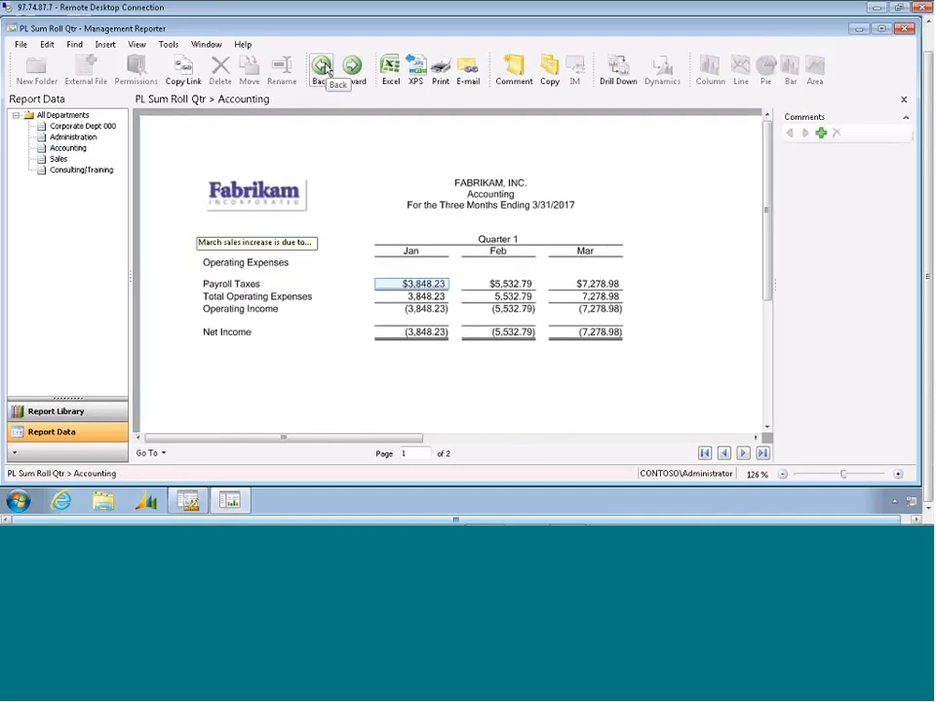
click(326, 70)
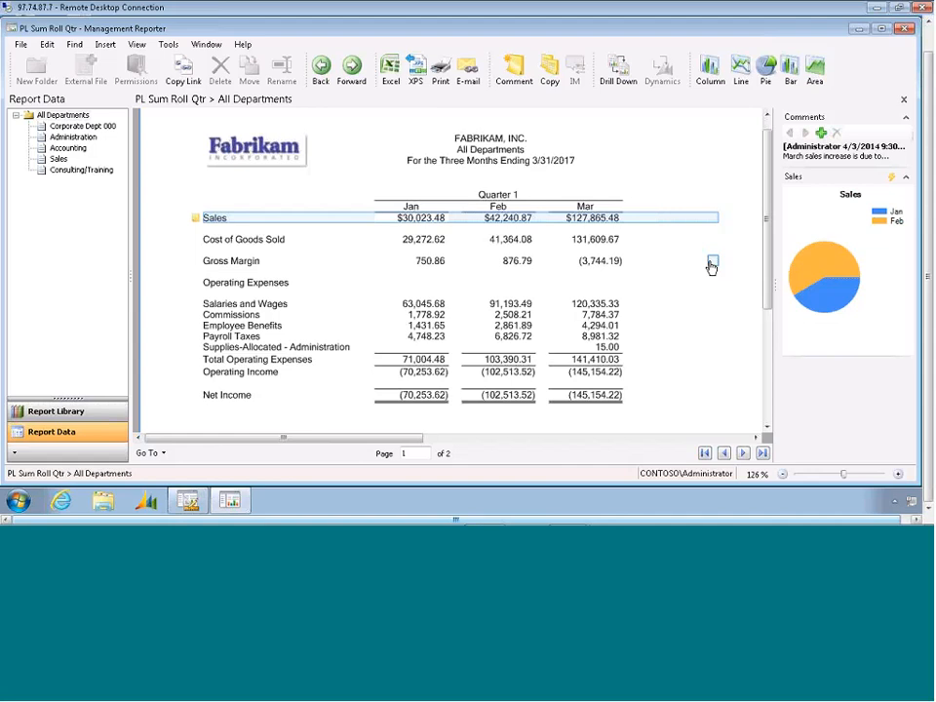
- Browse the report library's 2012 and 2013 monthly folders, including 05 May of 2012, and return to the open report's data
click(92, 412)
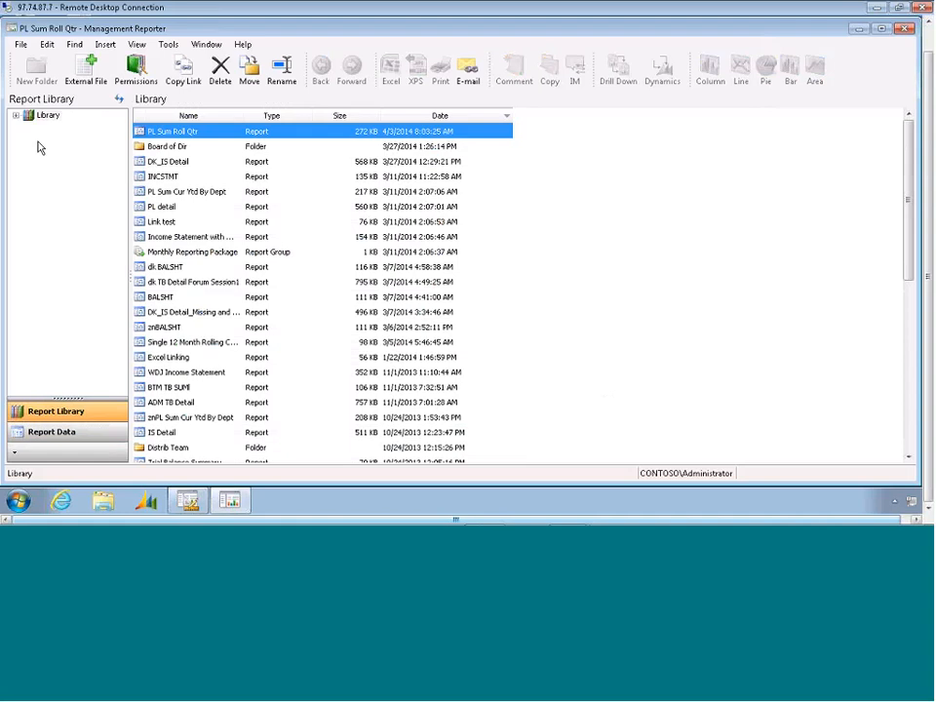
double_click(48, 115)
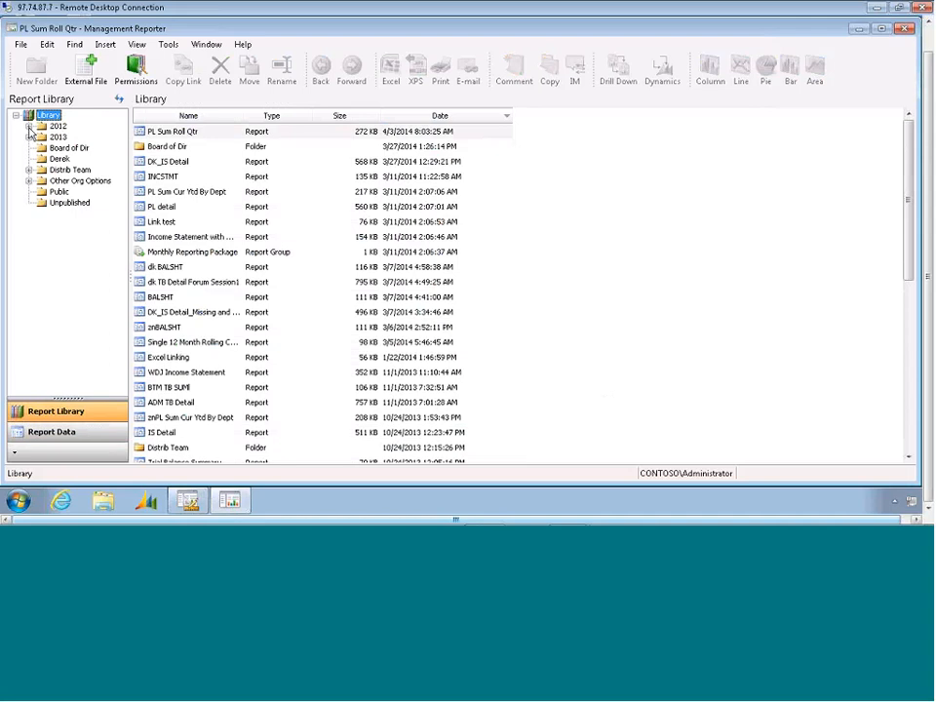
click(29, 126)
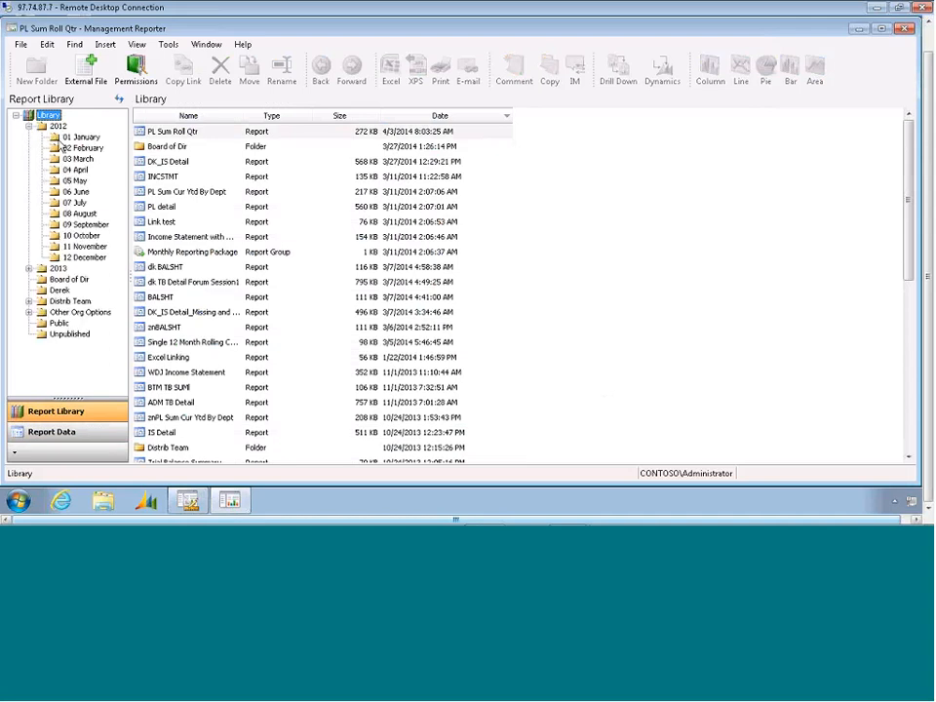
click(75, 181)
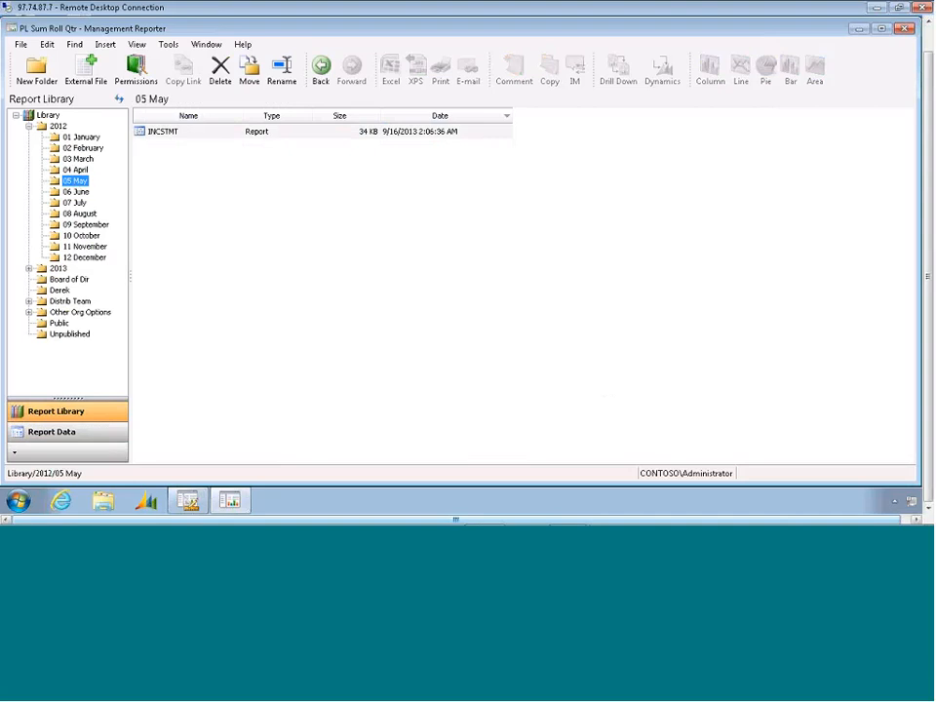
click(29, 268)
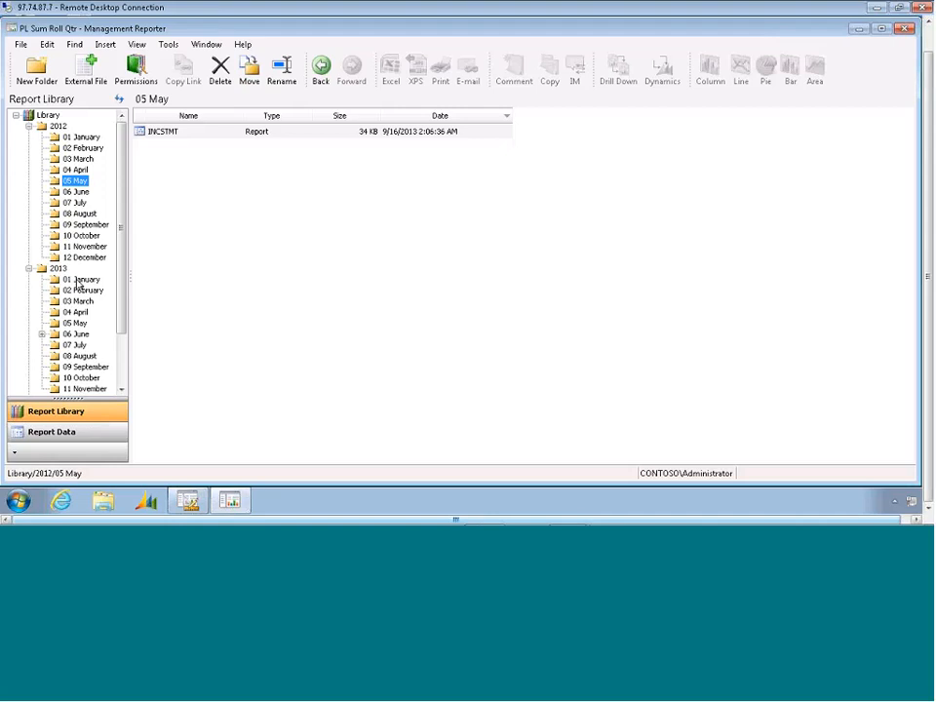
click(68, 432)
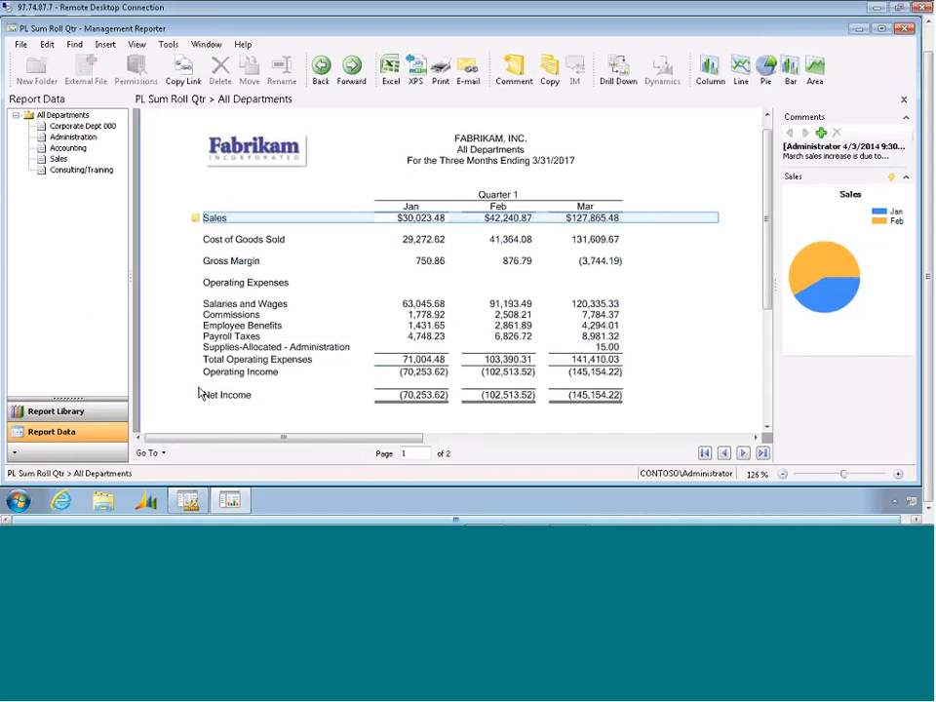
- Switch to the Report Designer window showing PL Sum Roll Qtr and view the report definitions list from its root folder
mouse_move(192, 501)
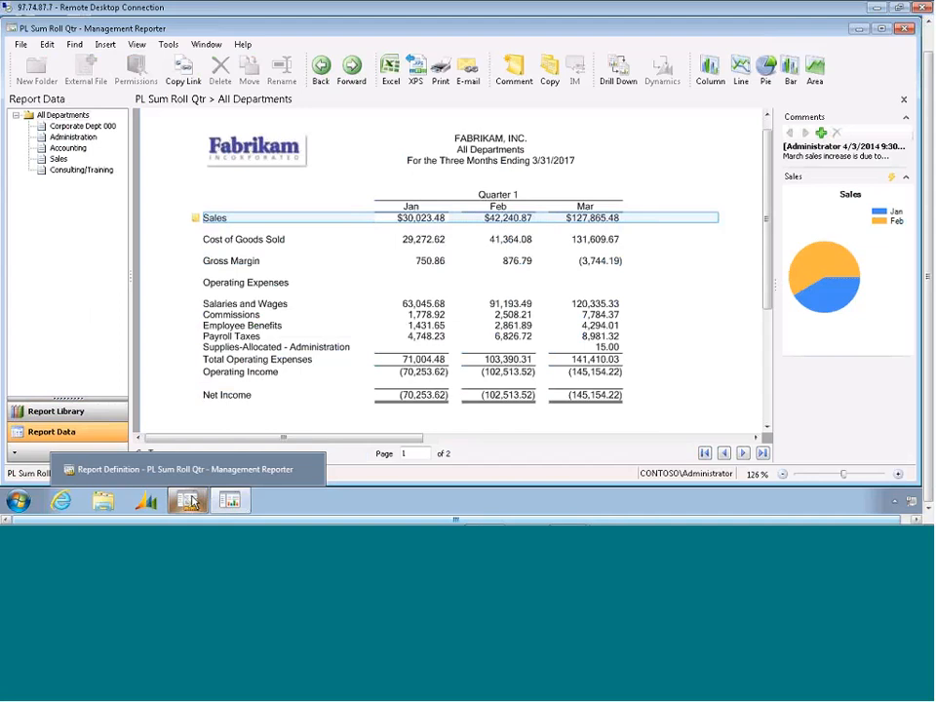
click(192, 501)
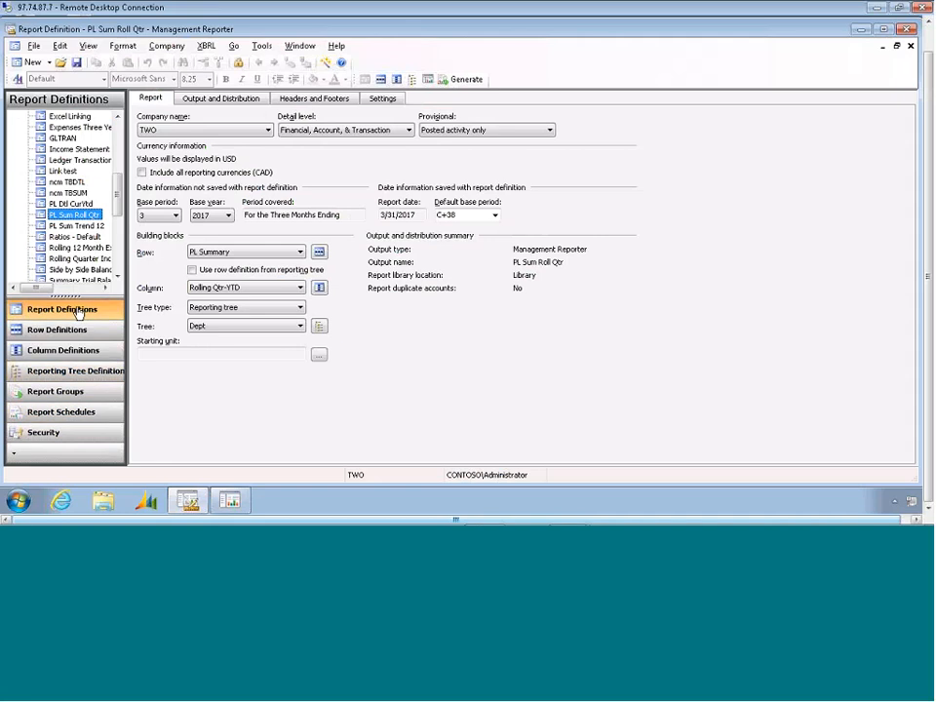
click(119, 137)
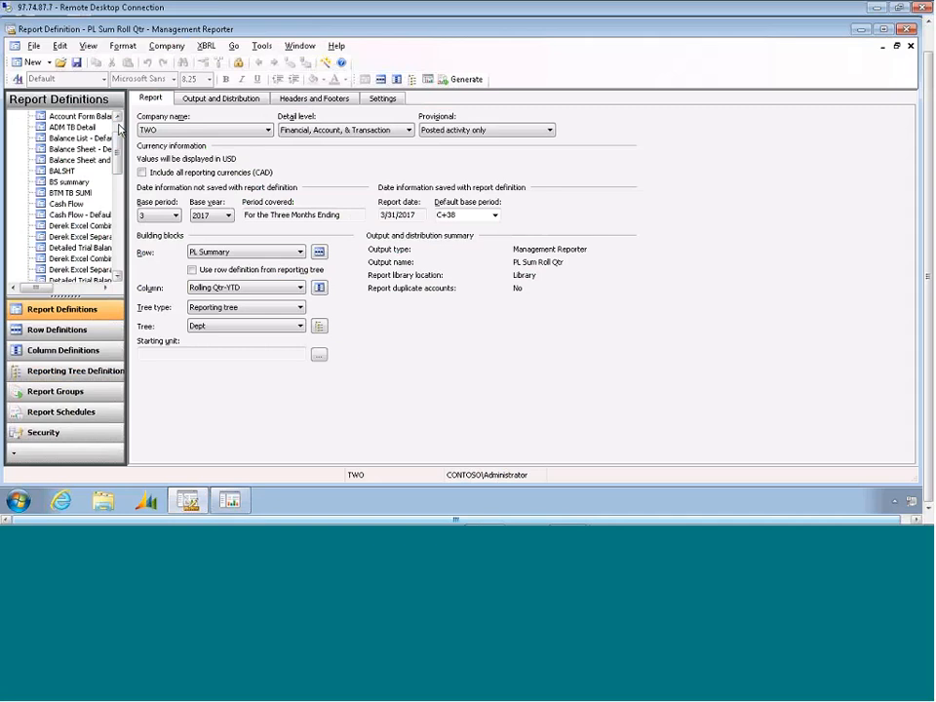
click(120, 130)
click(62, 118)
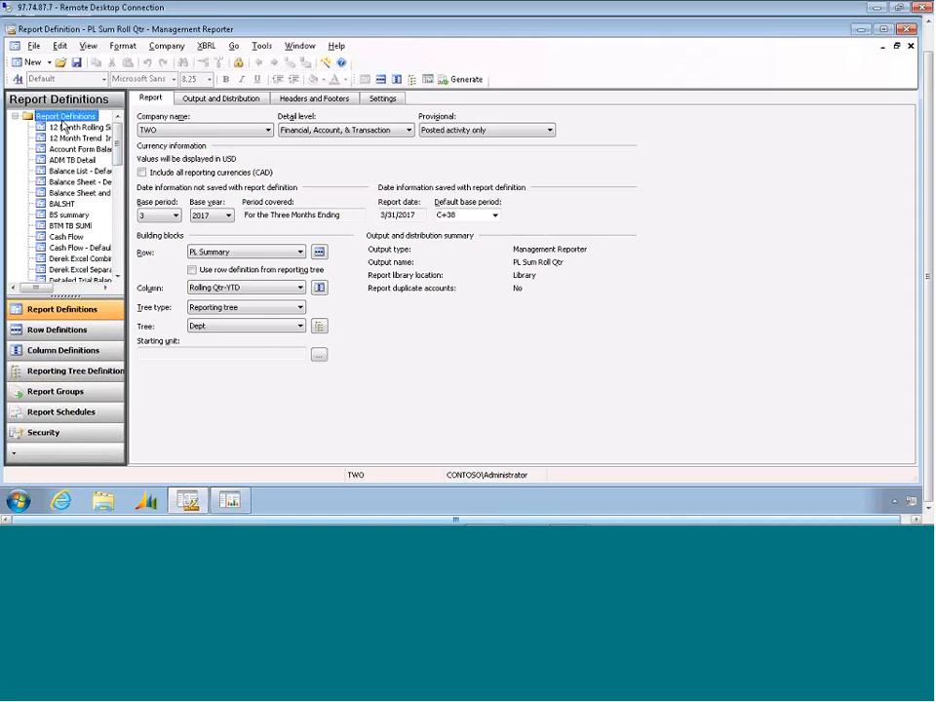
- Look through the row, column and reporting tree definition lists, and return to the report definitions
click(68, 333)
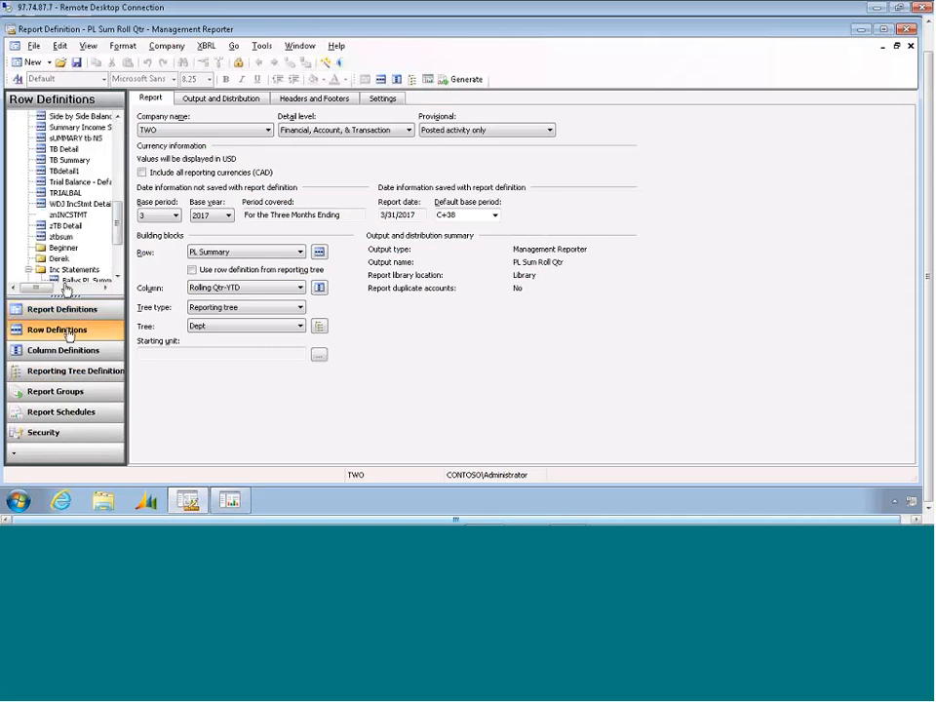
click(119, 133)
click(119, 133)
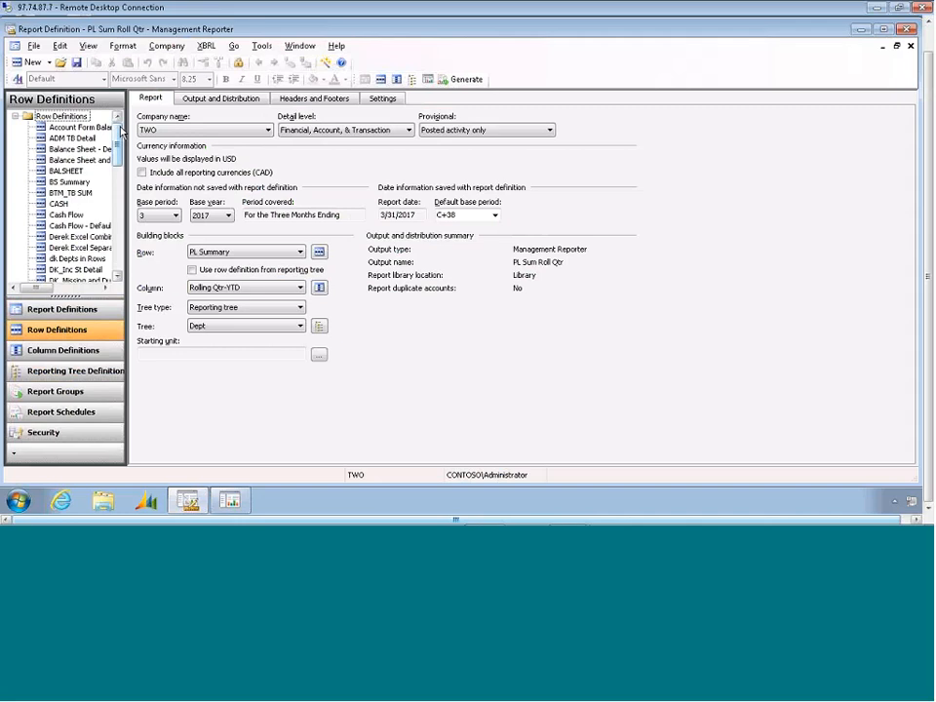
click(74, 119)
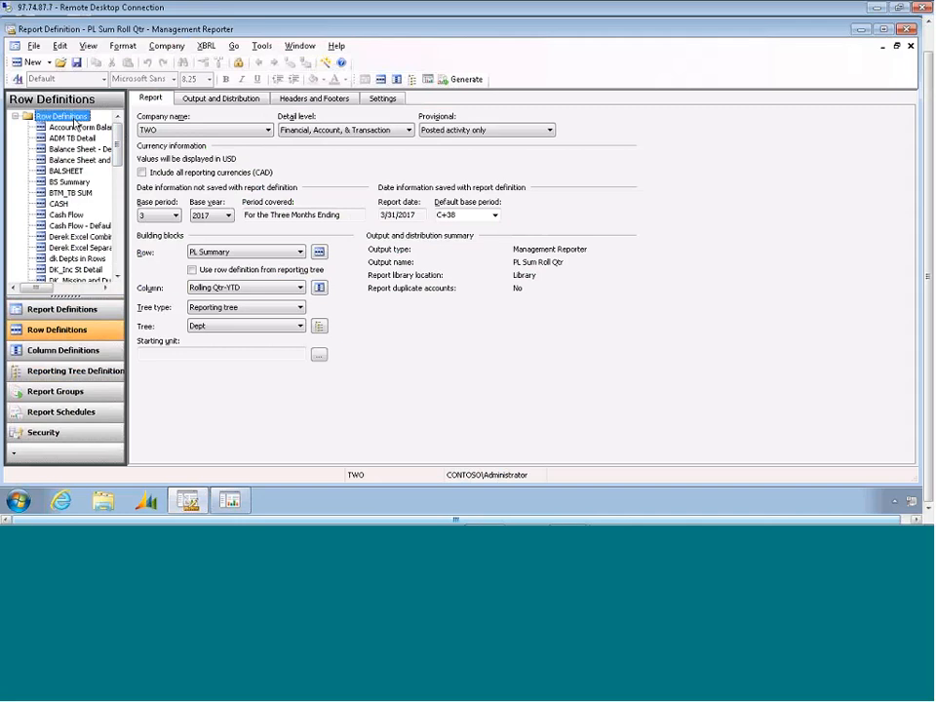
click(76, 353)
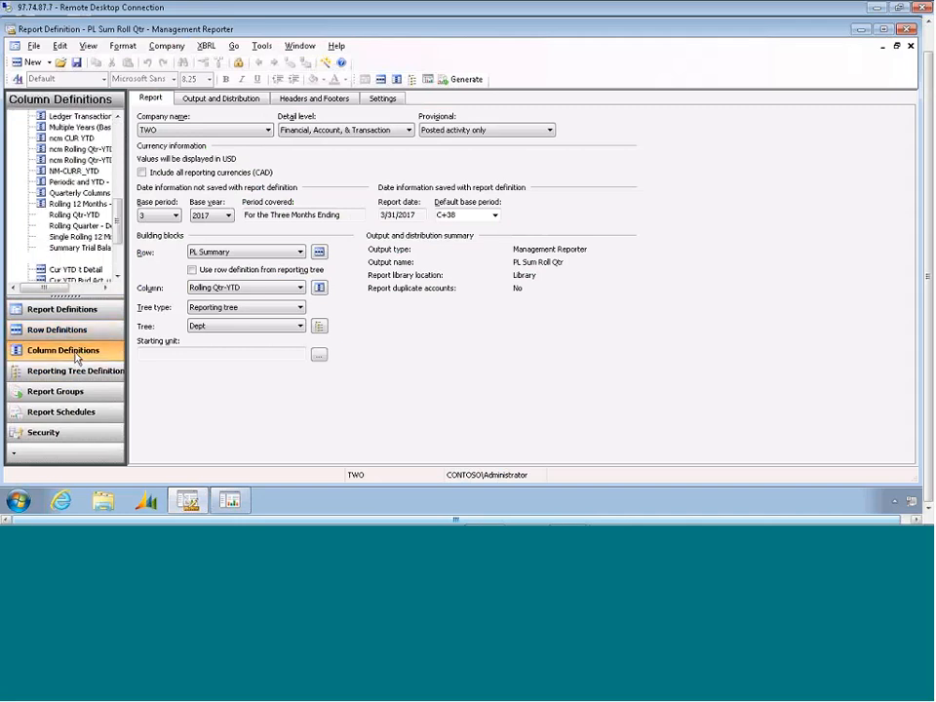
click(119, 132)
click(119, 133)
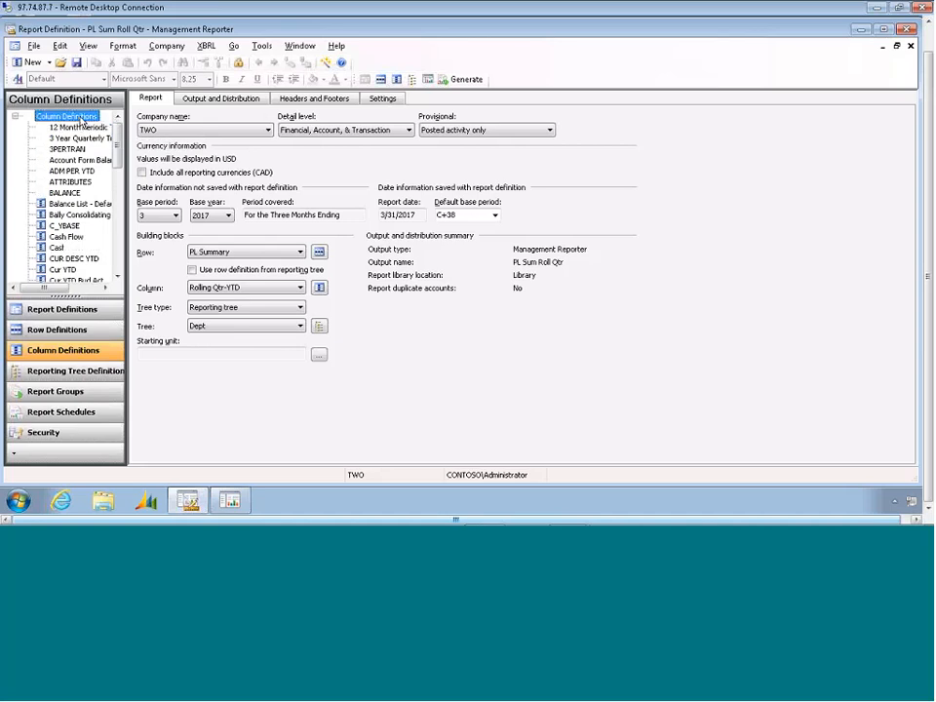
click(85, 373)
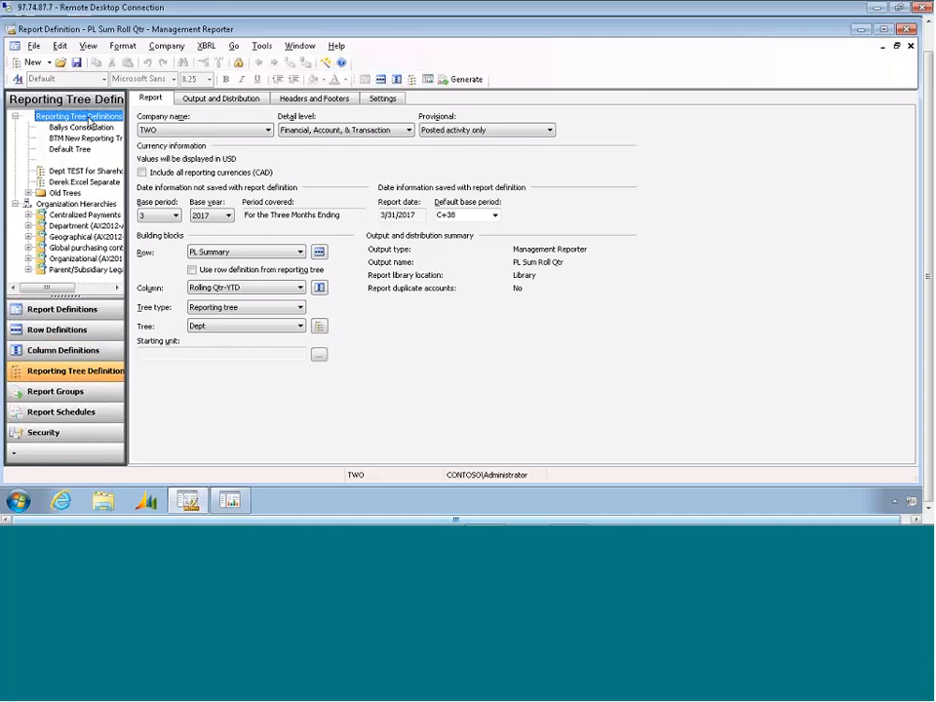
click(80, 309)
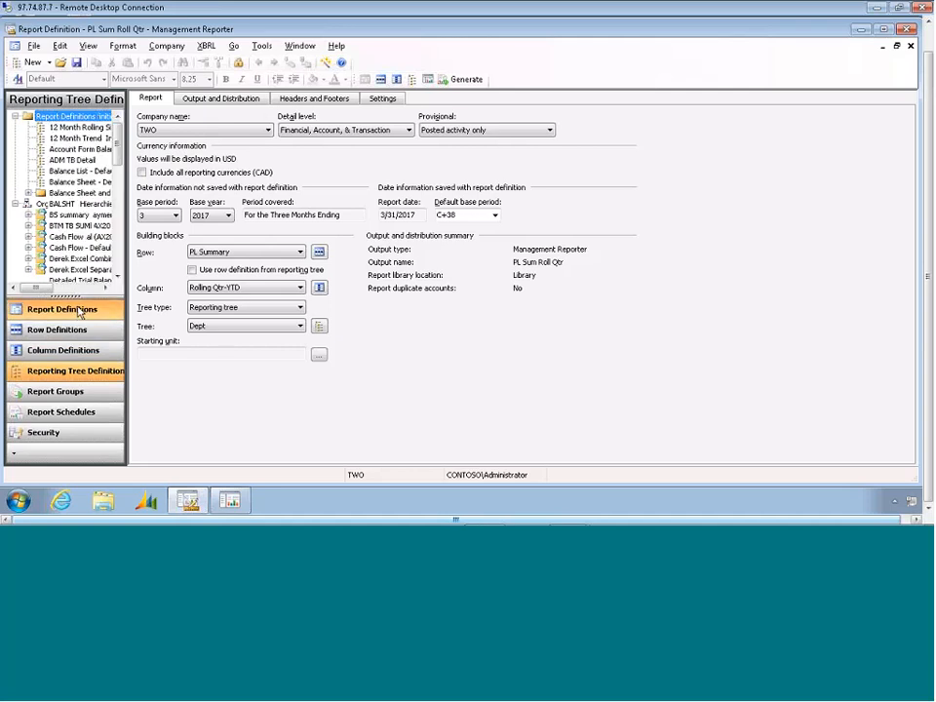
- Open the PL Summary row definition and examine its row descriptions and links to financial dimensions
click(381, 81)
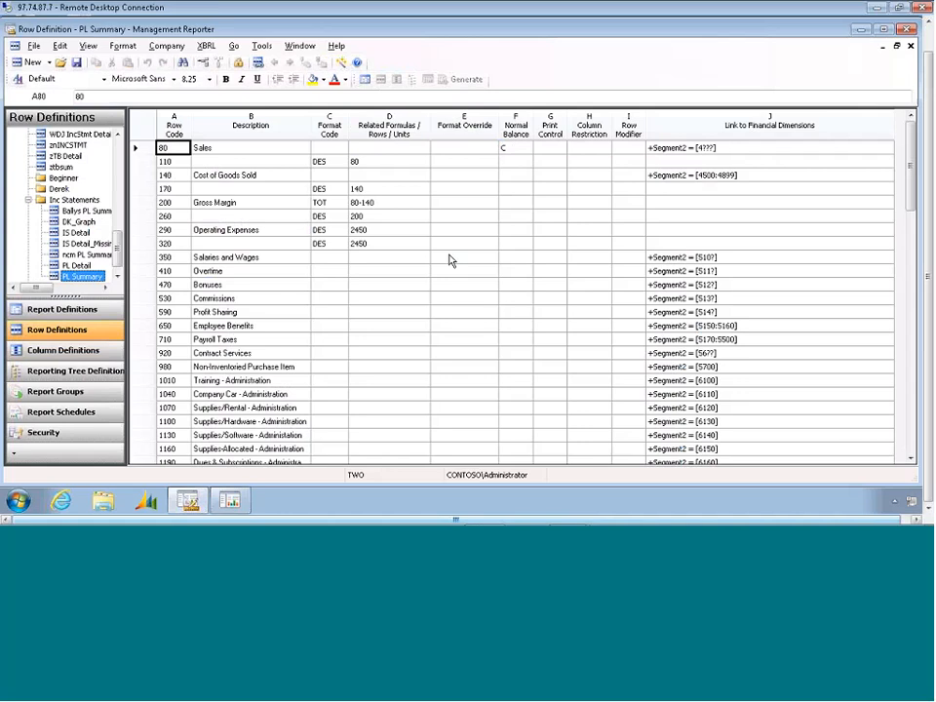
click(242, 152)
drag(242, 157, 244, 353)
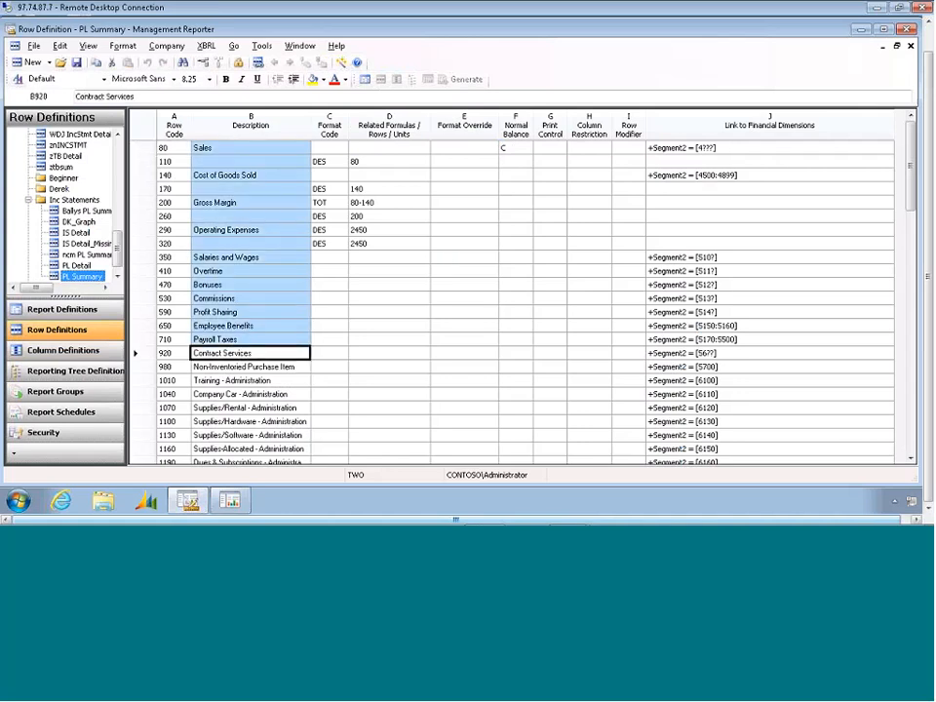
click(778, 150)
drag(780, 156, 781, 388)
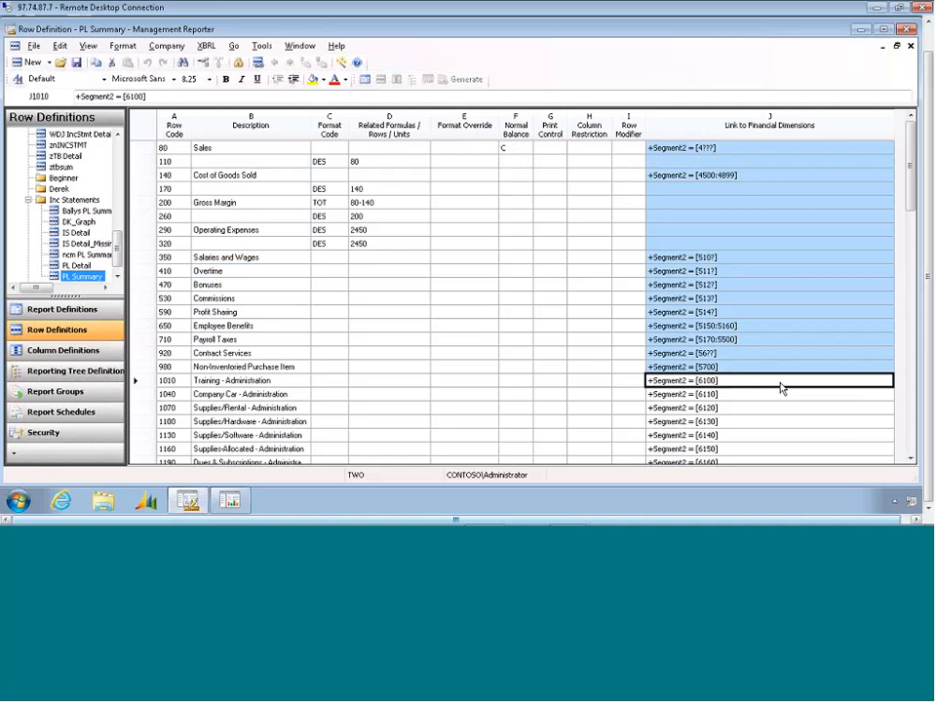
click(242, 179)
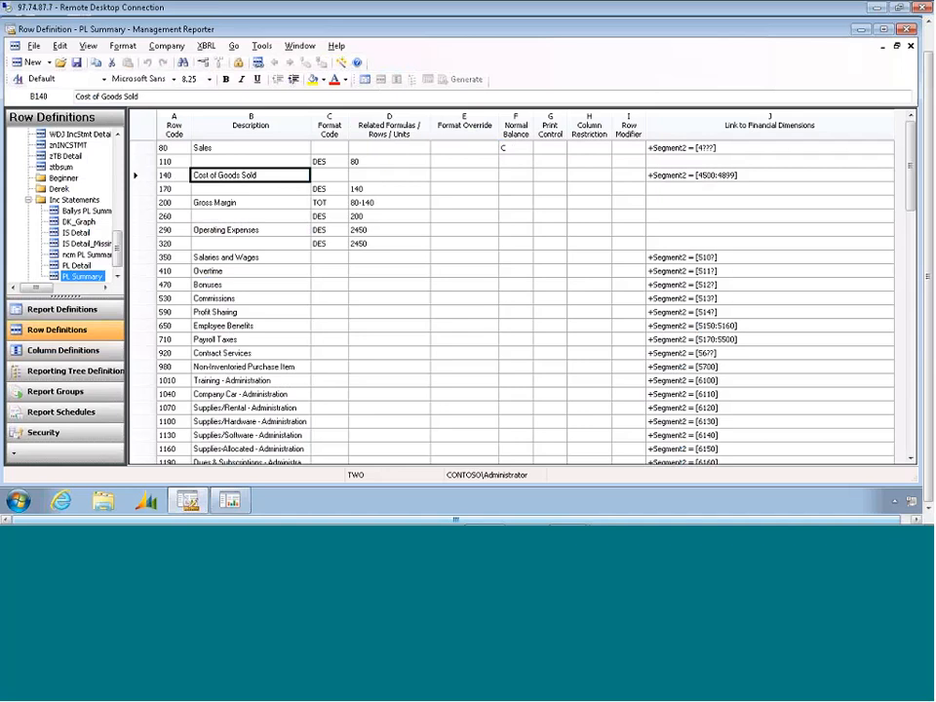
- Select the whole Sales row and view the available fonts for it without choosing one
click(146, 148)
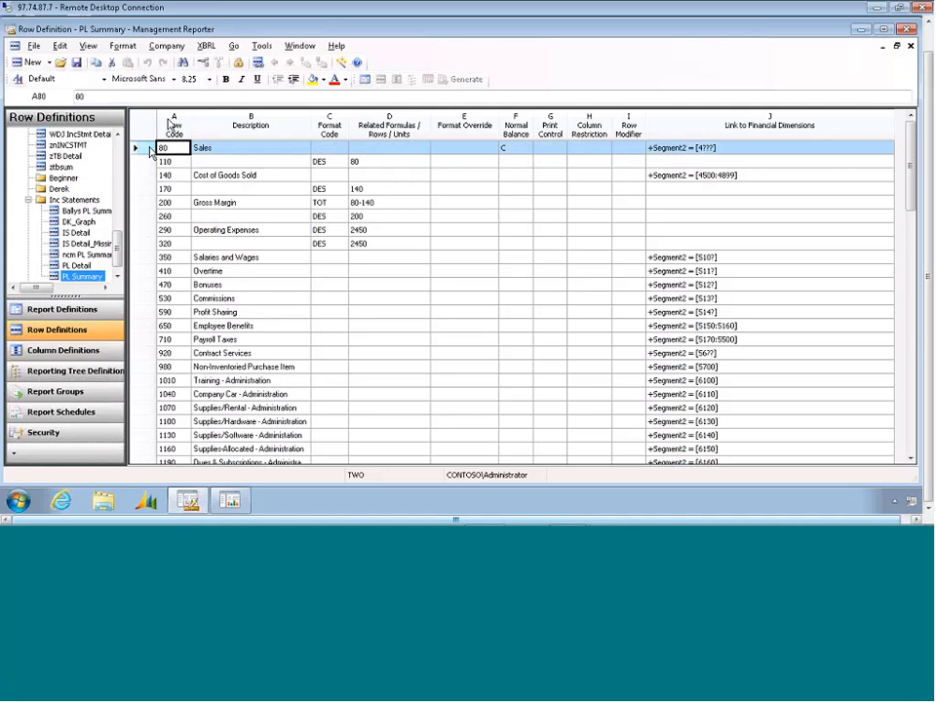
click(175, 80)
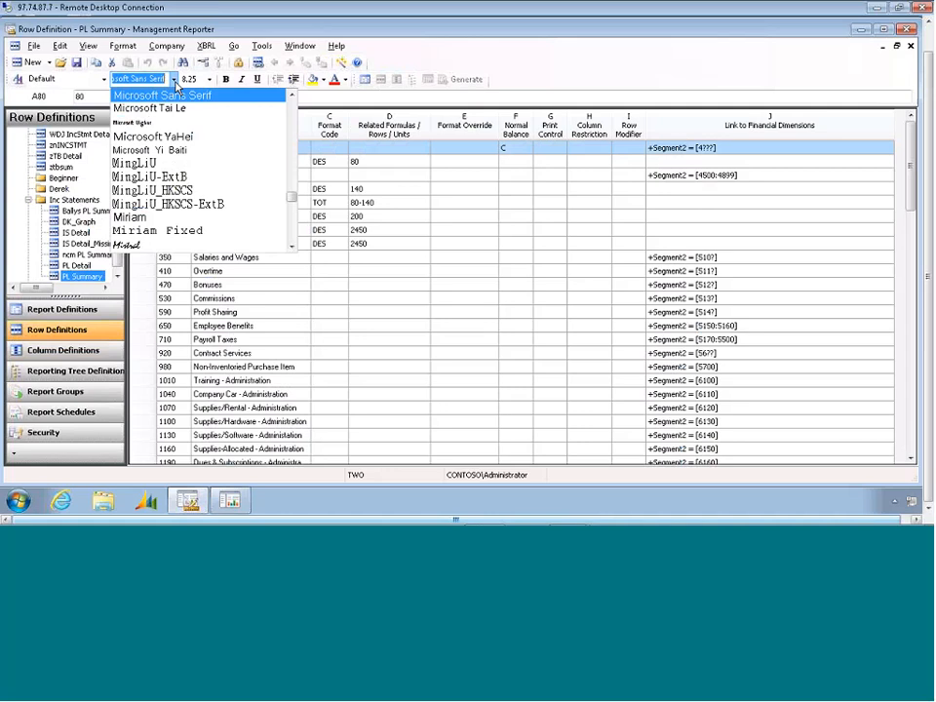
click(389, 167)
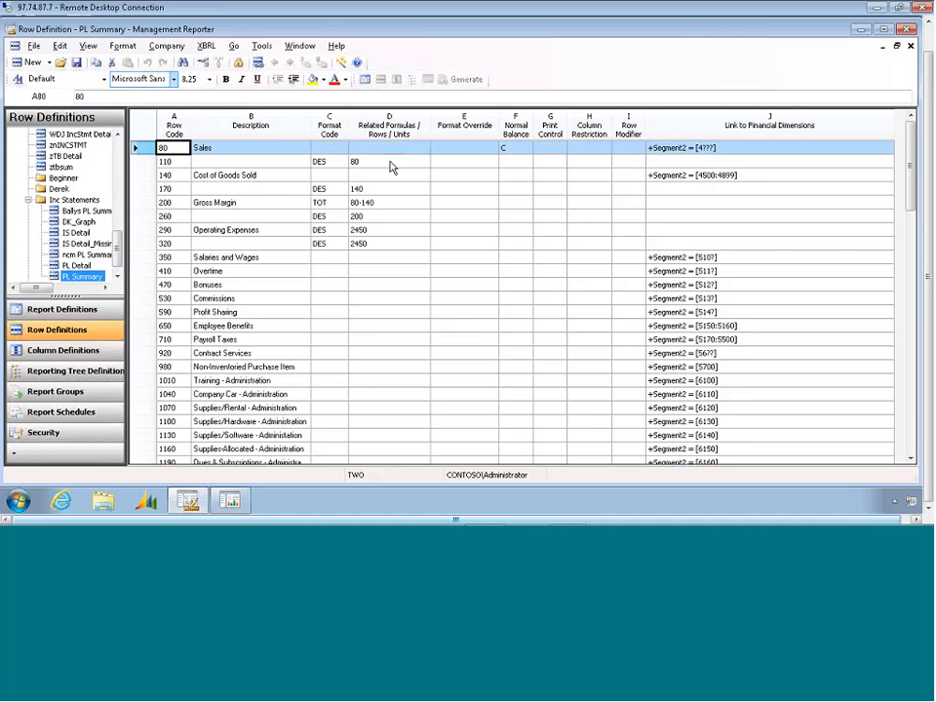
- Examine the Gross Margin row's TOT format code and 80-140 formula alongside the row codes of Sales and Cost of Goods Sold
click(695, 162)
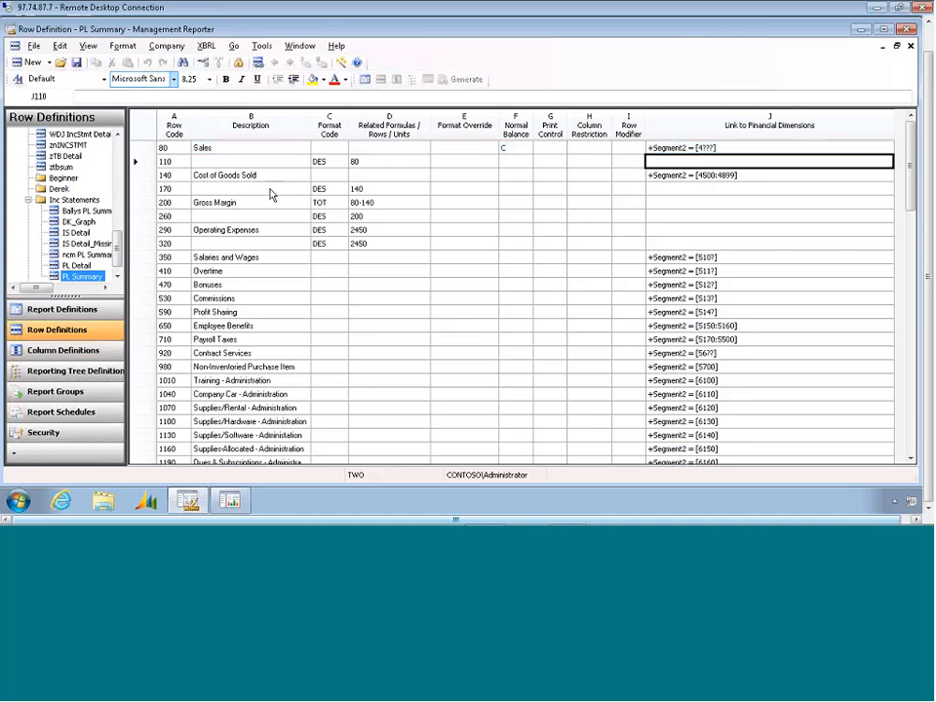
click(243, 204)
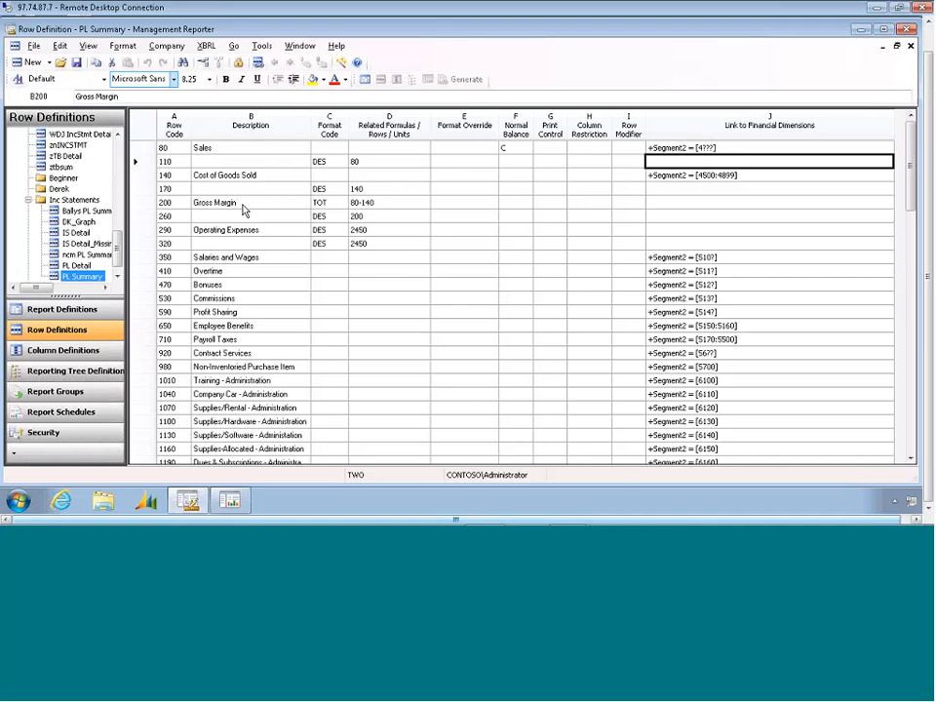
click(333, 206)
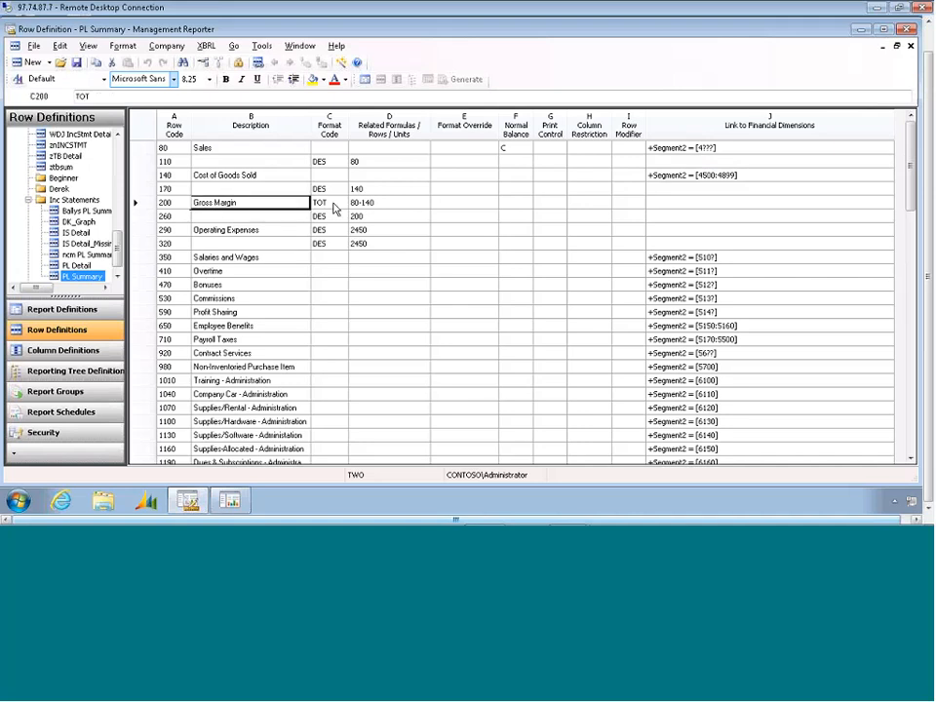
click(384, 205)
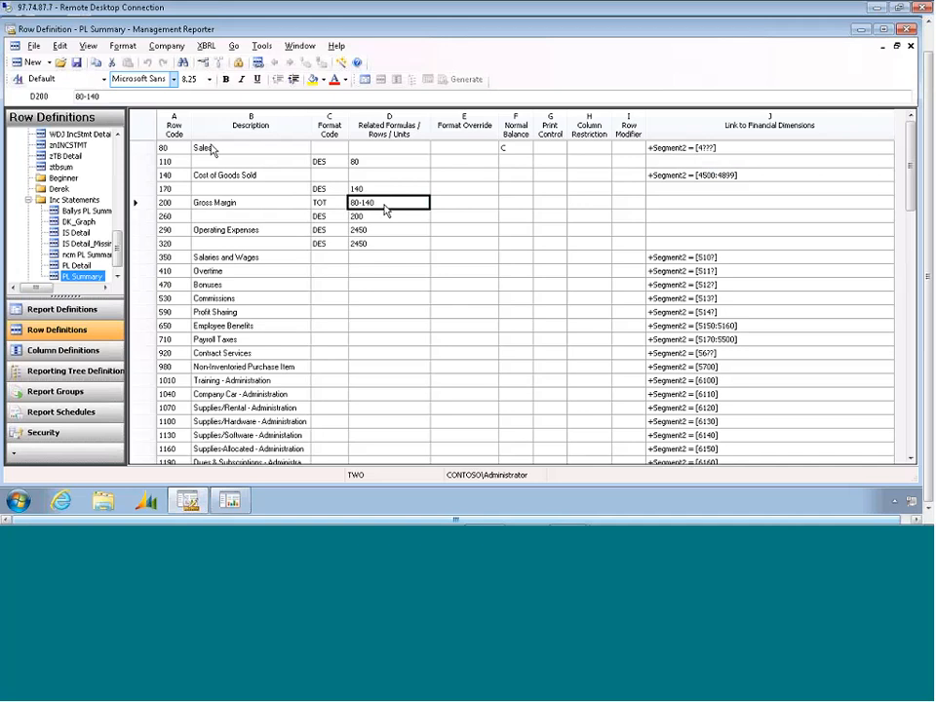
click(167, 149)
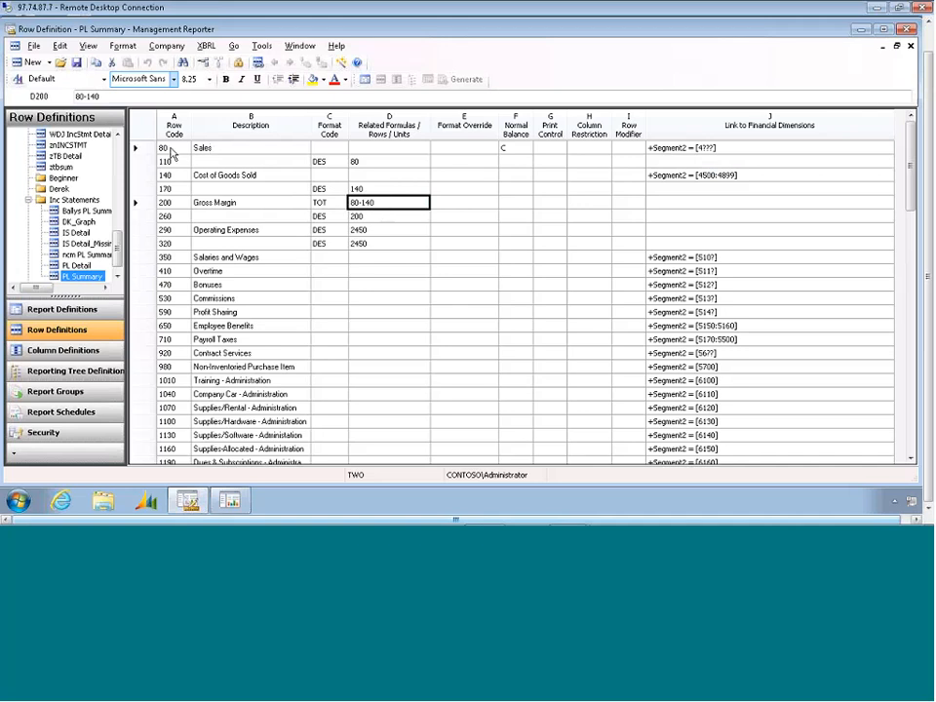
click(378, 207)
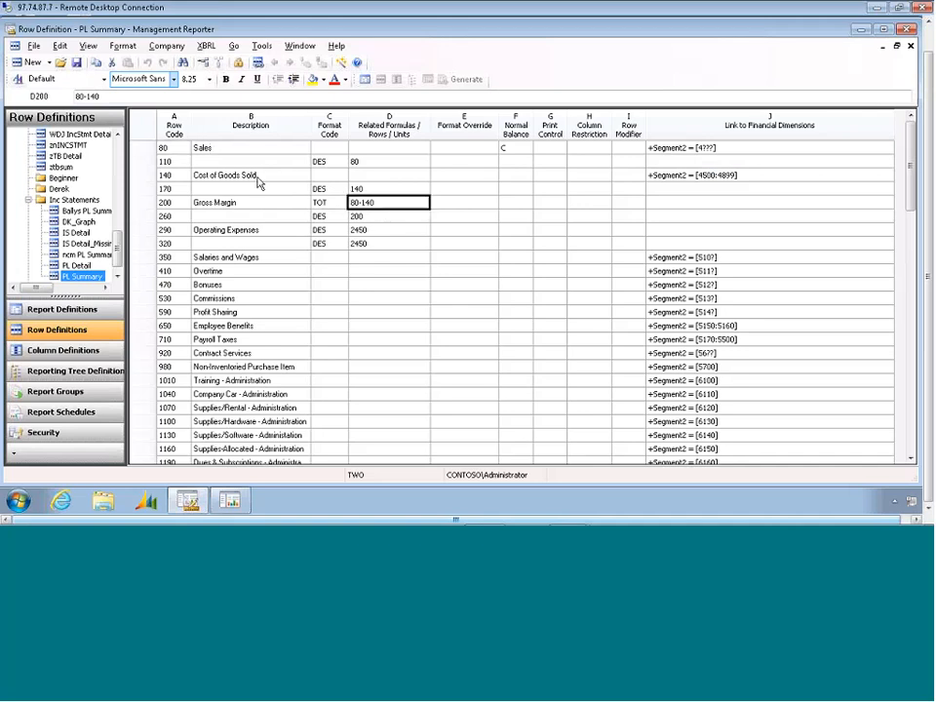
click(181, 178)
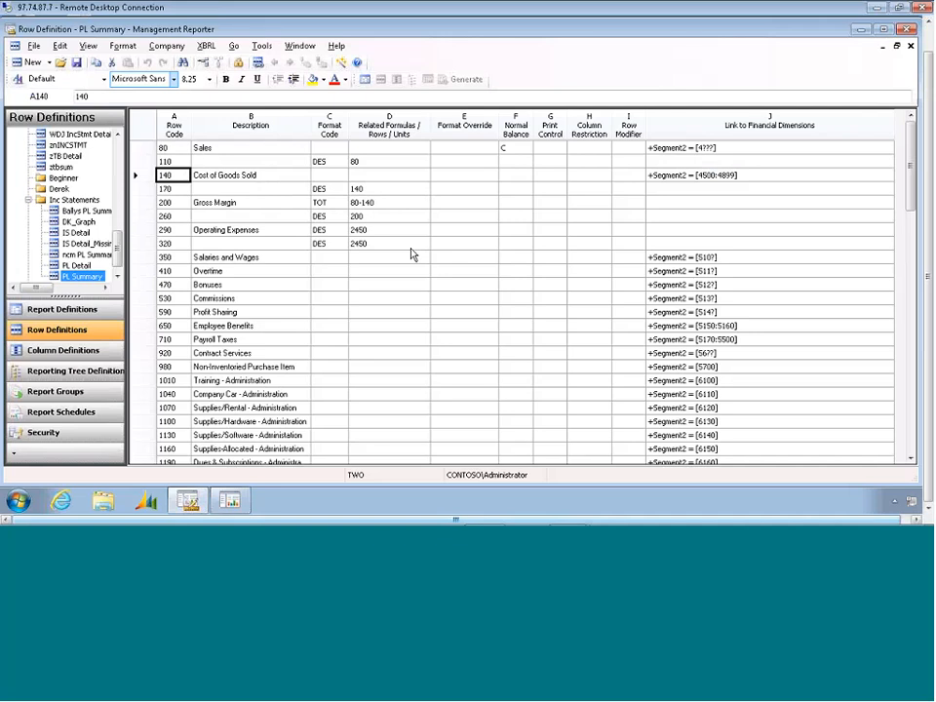
click(285, 150)
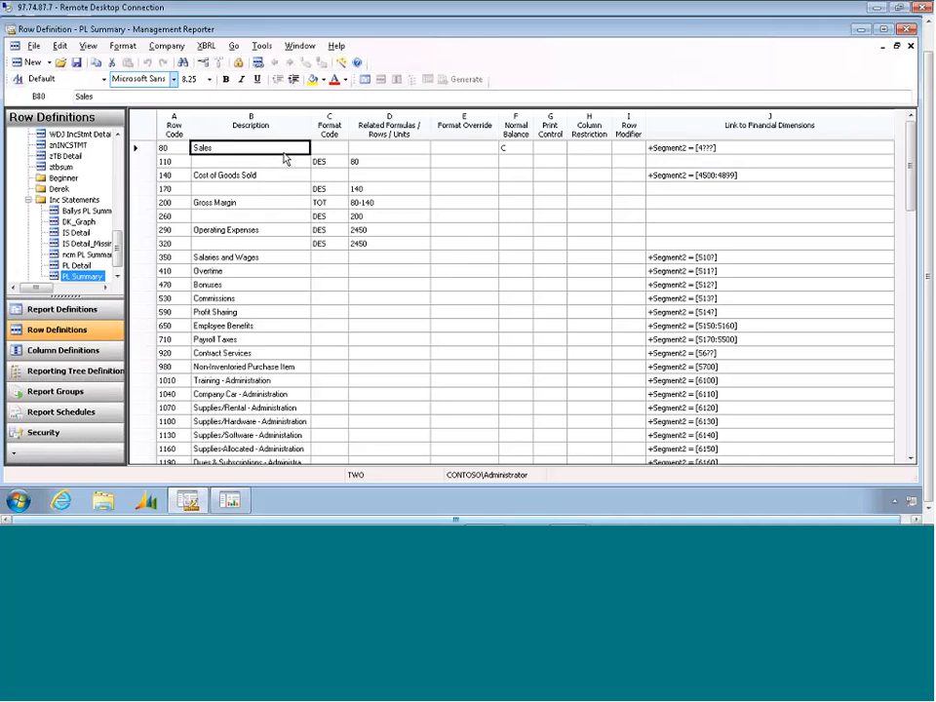
- Return to the PL Sum Roll Qtr report definition, open its Rolling Qtr-YTD column definition and examine the three header rows
click(365, 80)
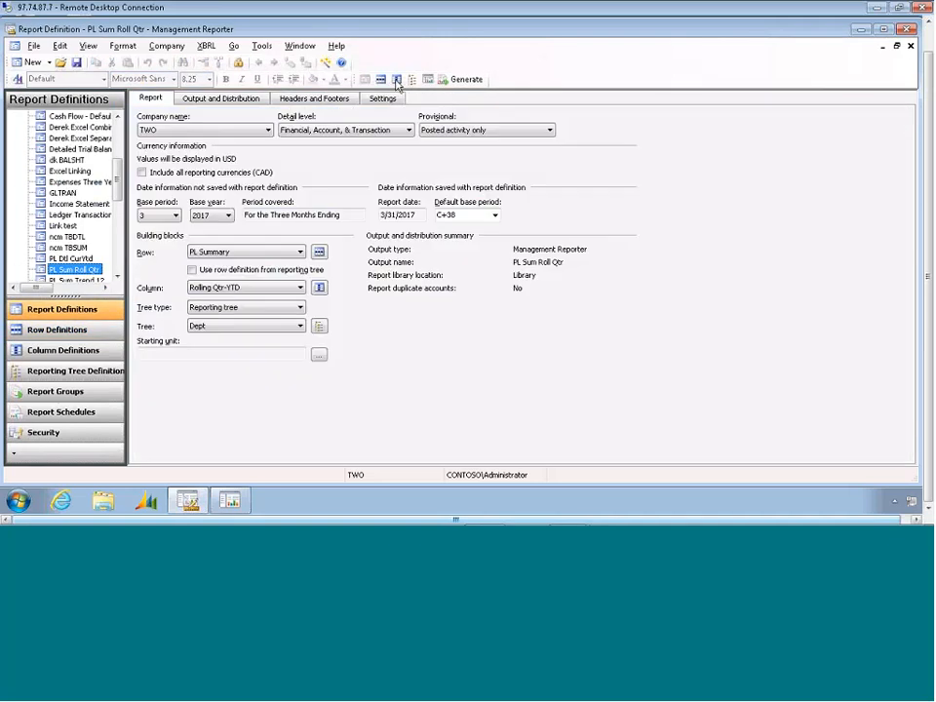
click(396, 81)
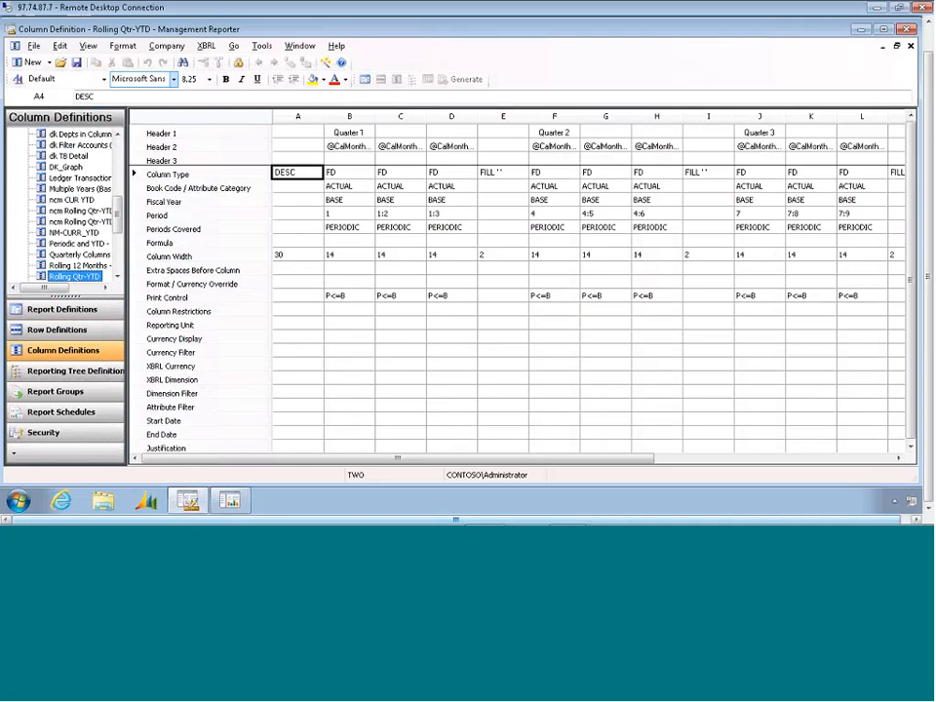
click(251, 134)
click(252, 146)
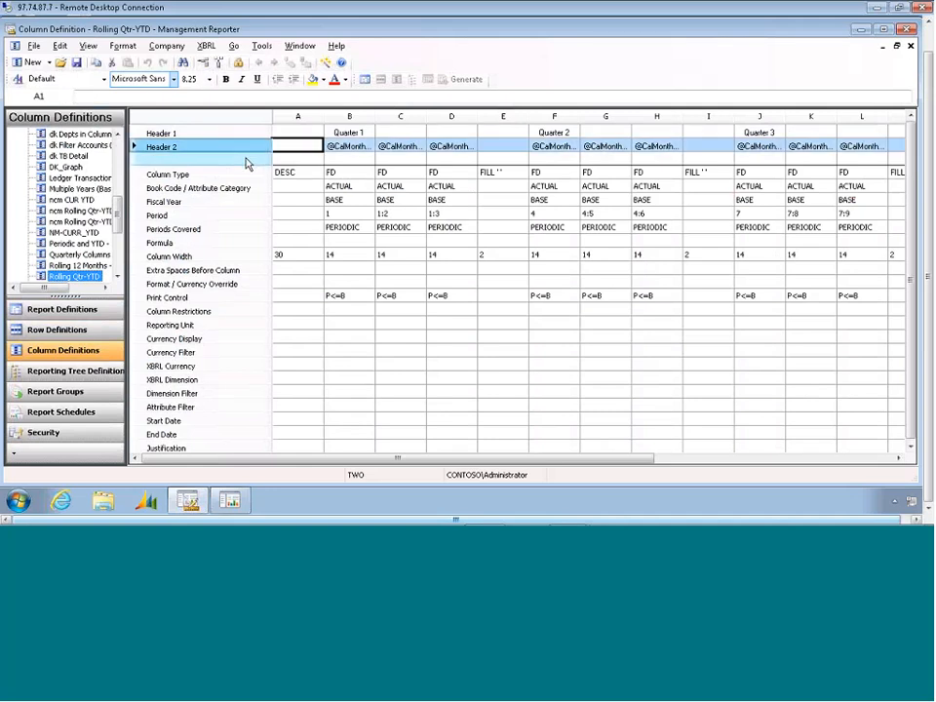
click(246, 162)
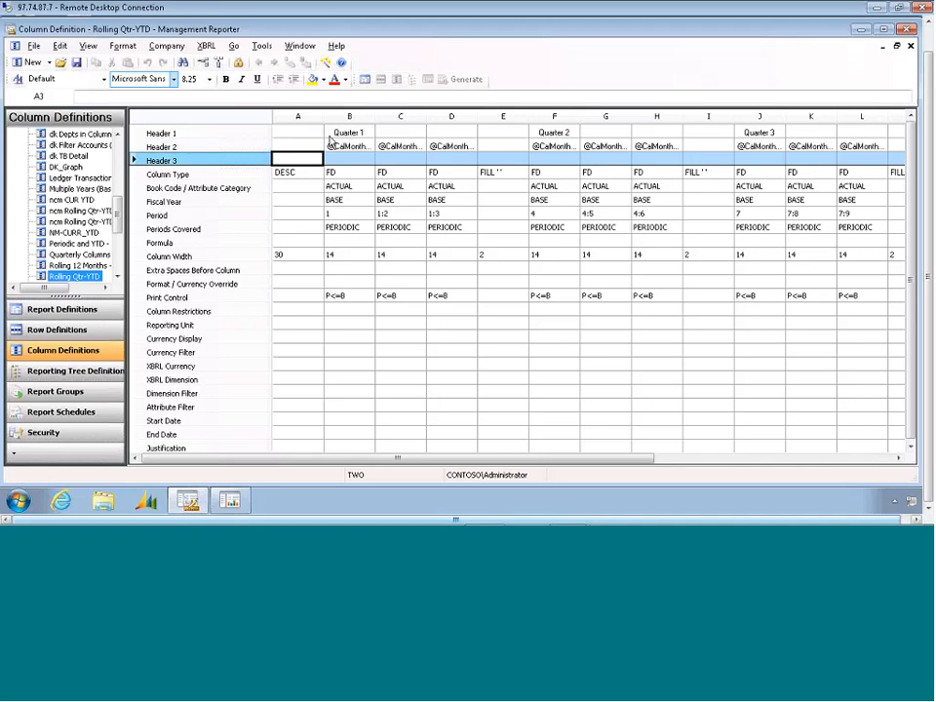
click(336, 134)
click(337, 146)
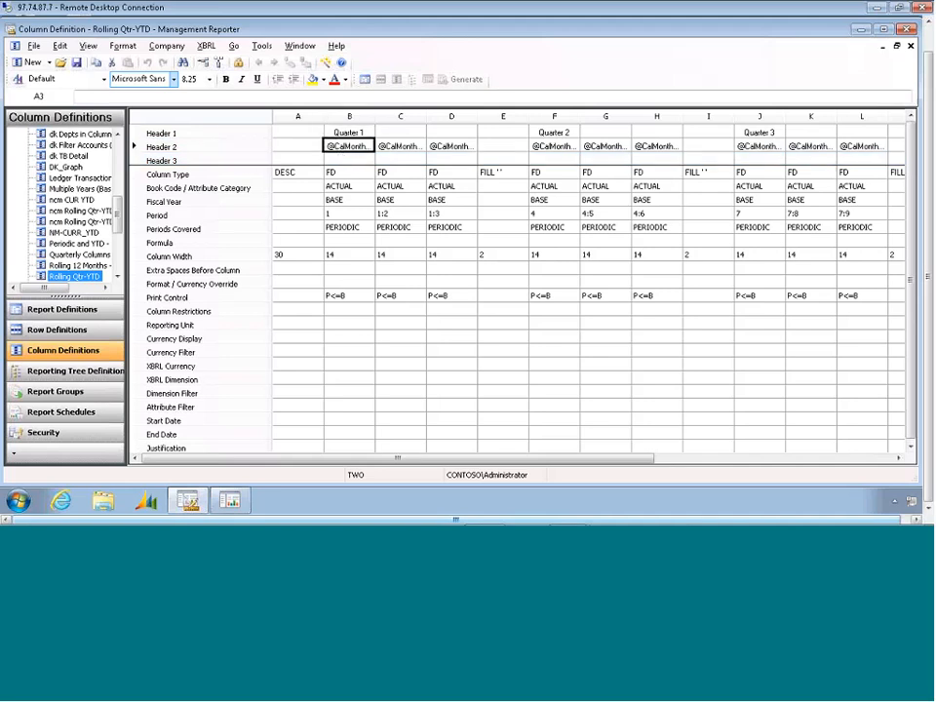
- Examine the Column Type row's DESC and FD entries and the ACTUAL book code of column B
click(258, 176)
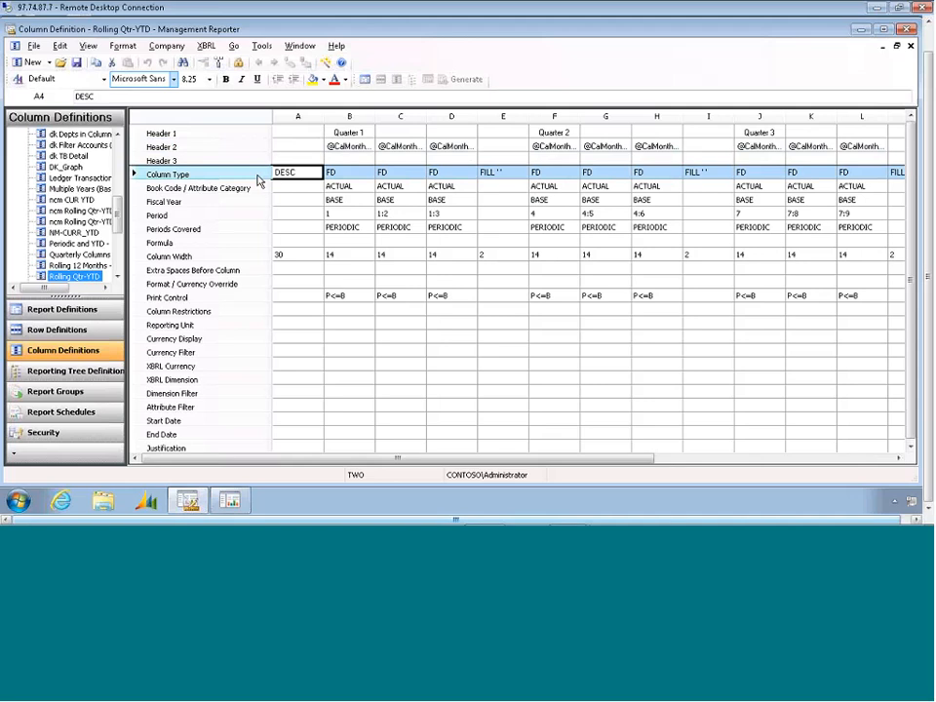
scroll(370, 197, down, 1)
click(369, 193)
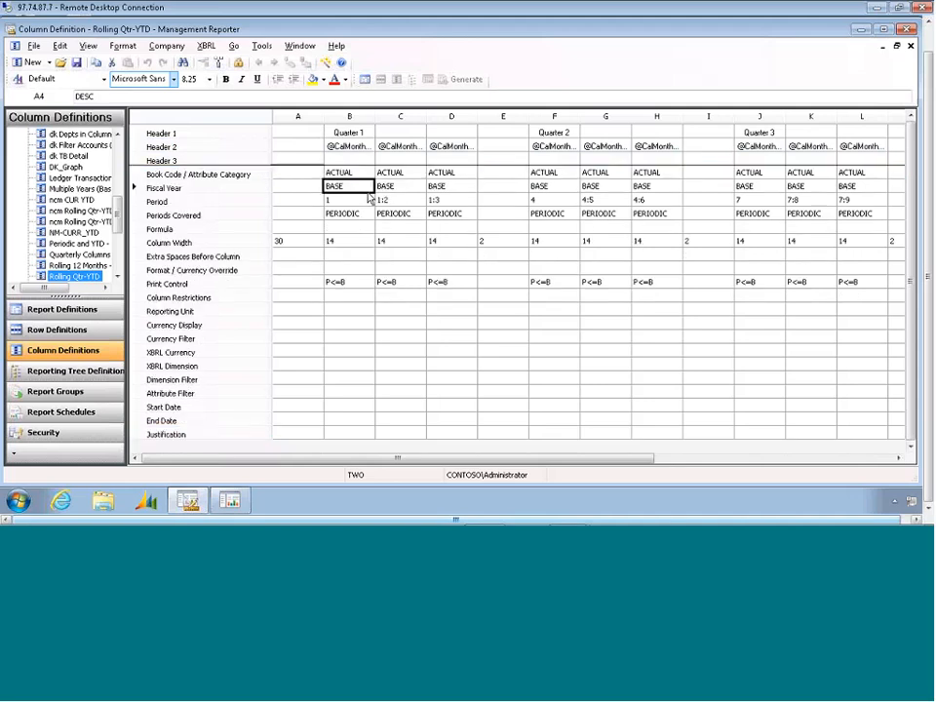
key(Up)
key(Up)
key(Up)
key(Up)
key(Up)
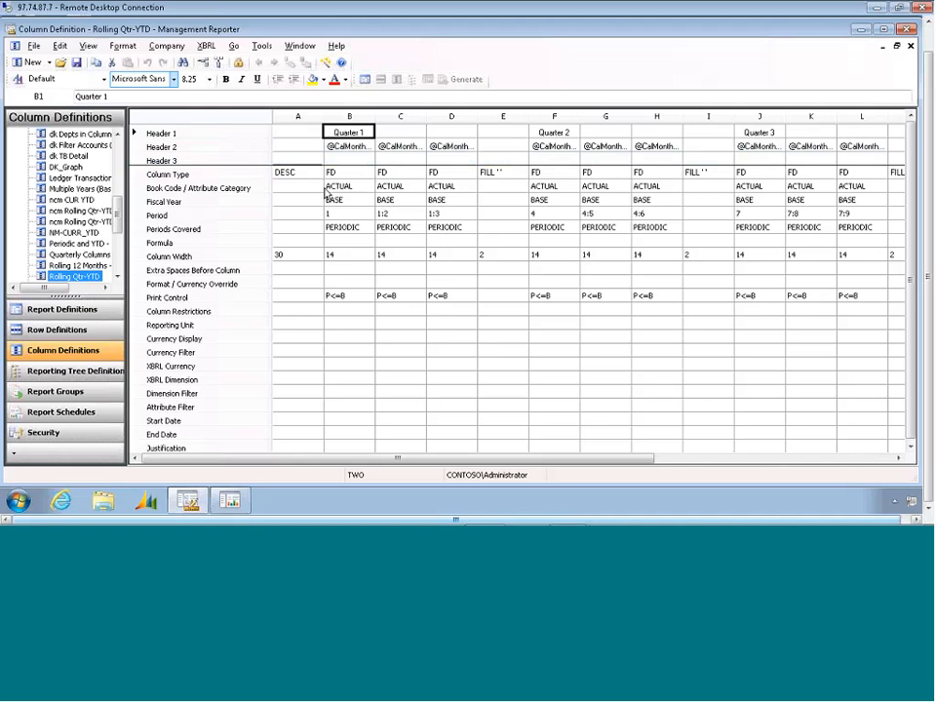
click(293, 176)
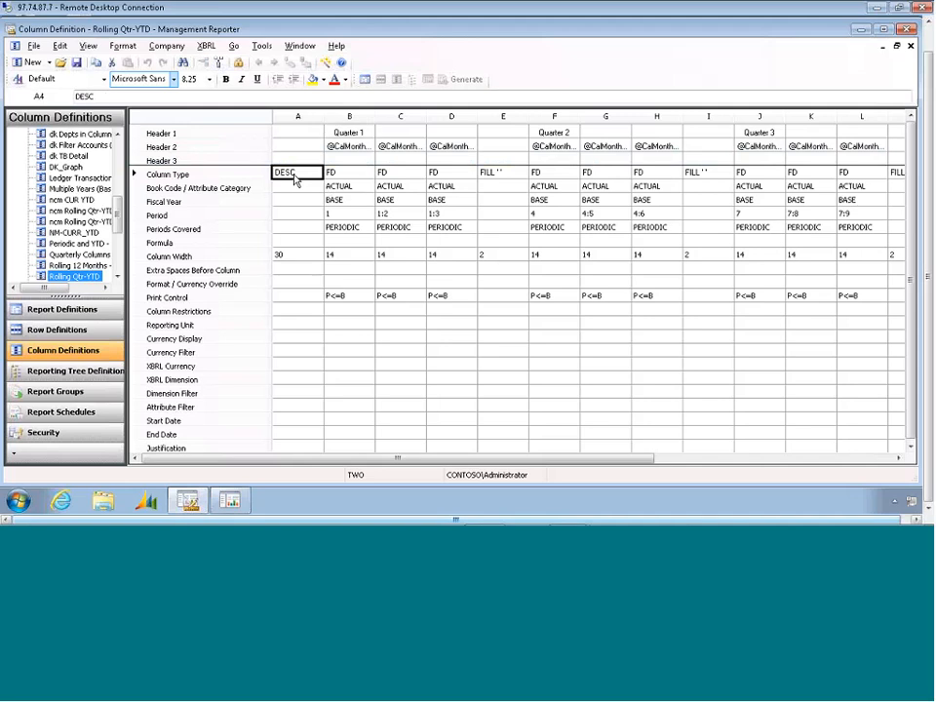
click(350, 176)
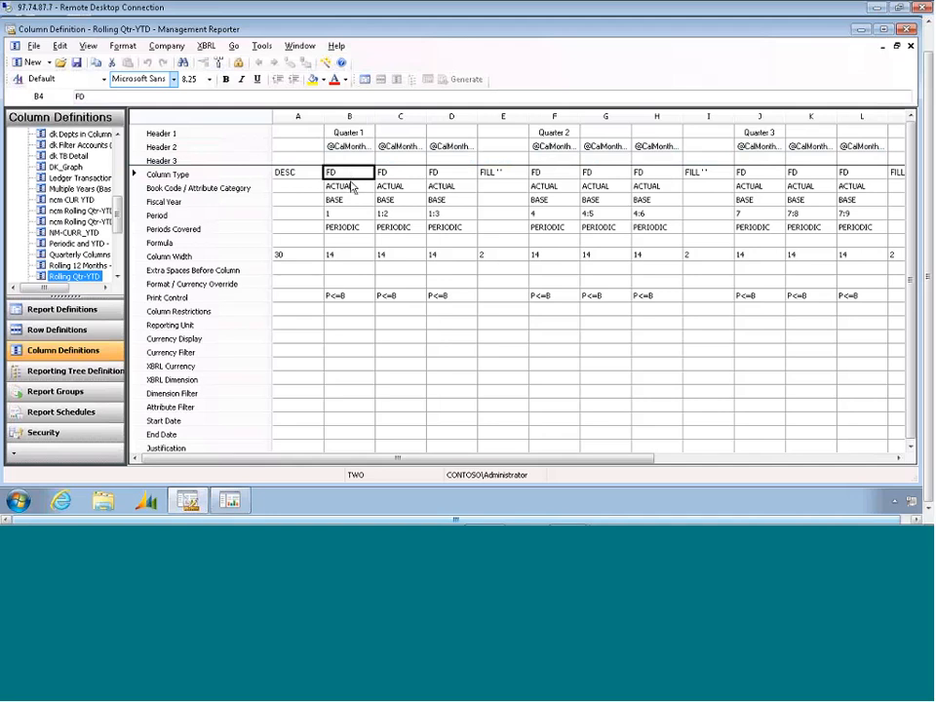
click(359, 187)
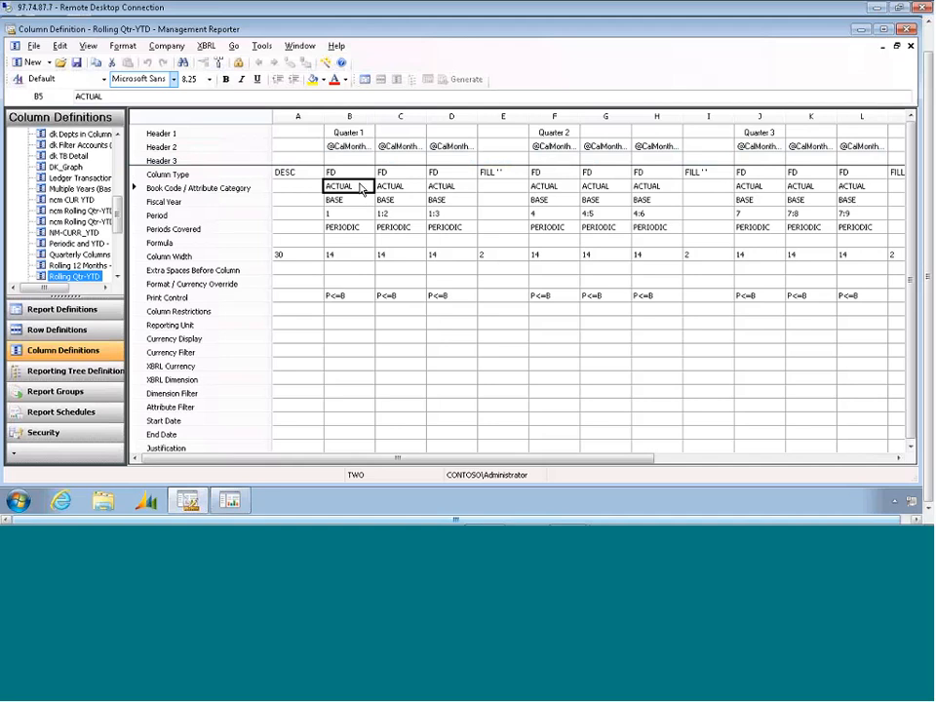
- Examine the Fiscal Year and Period rows, including the BASE fiscal year of the Quarter 1 columns
click(261, 203)
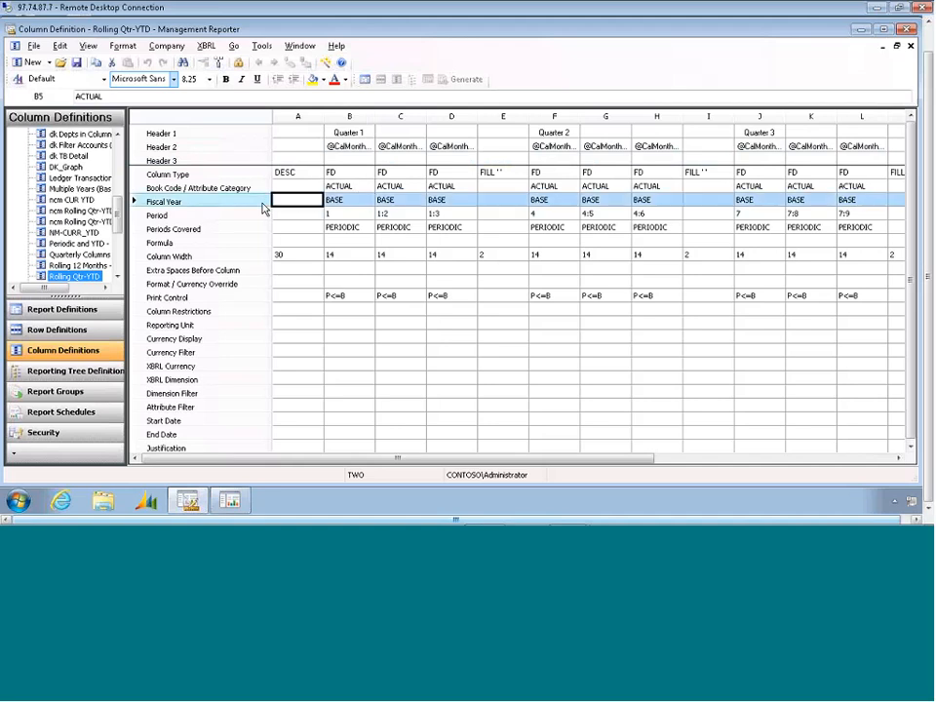
click(263, 217)
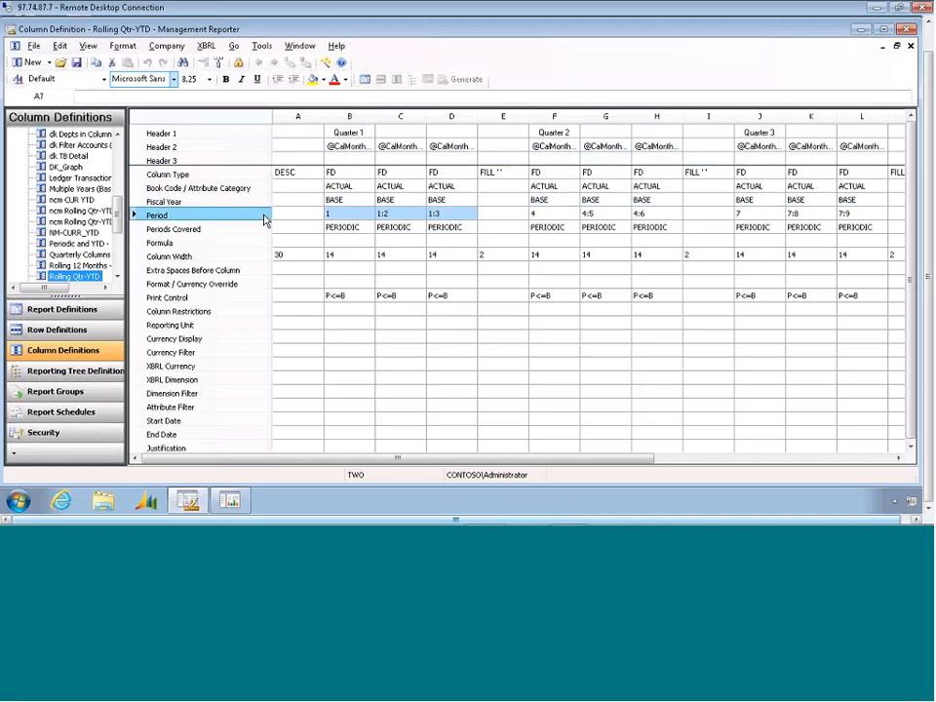
click(263, 204)
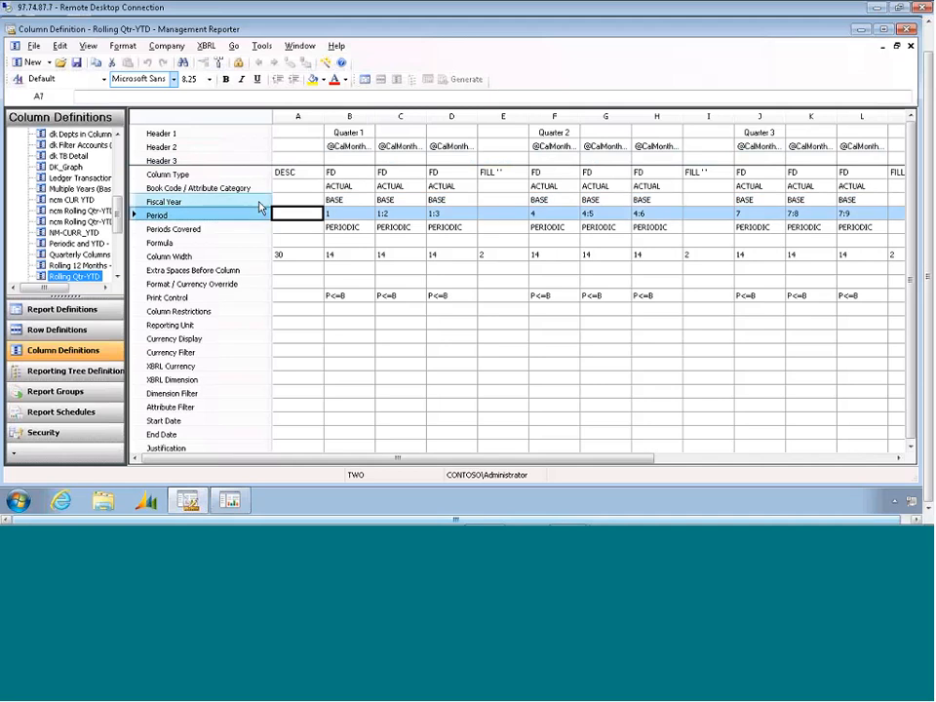
click(359, 207)
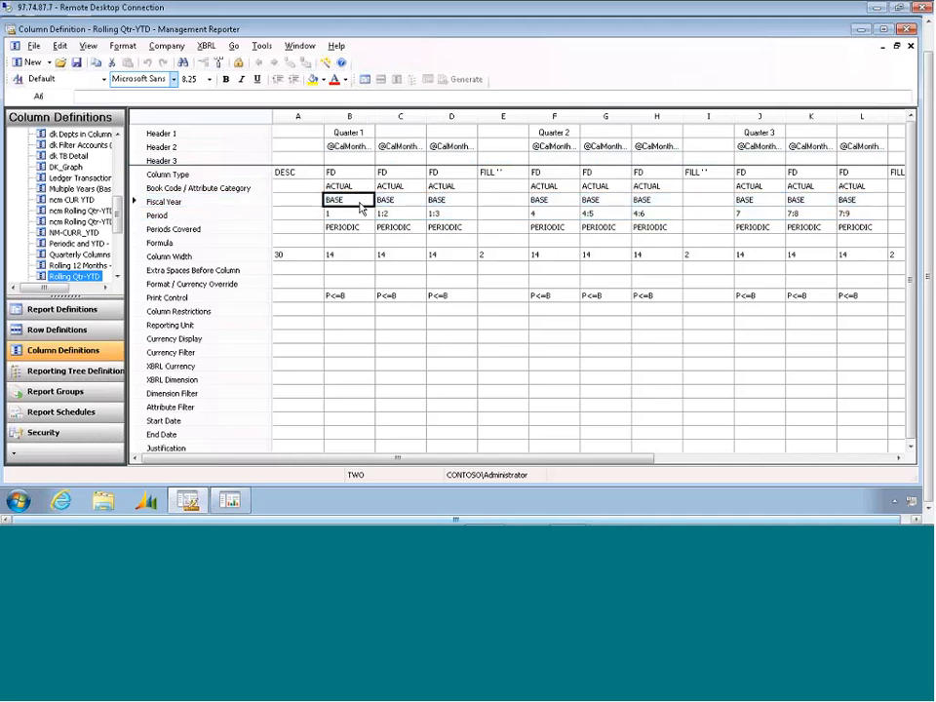
key(Right)
key(Right)
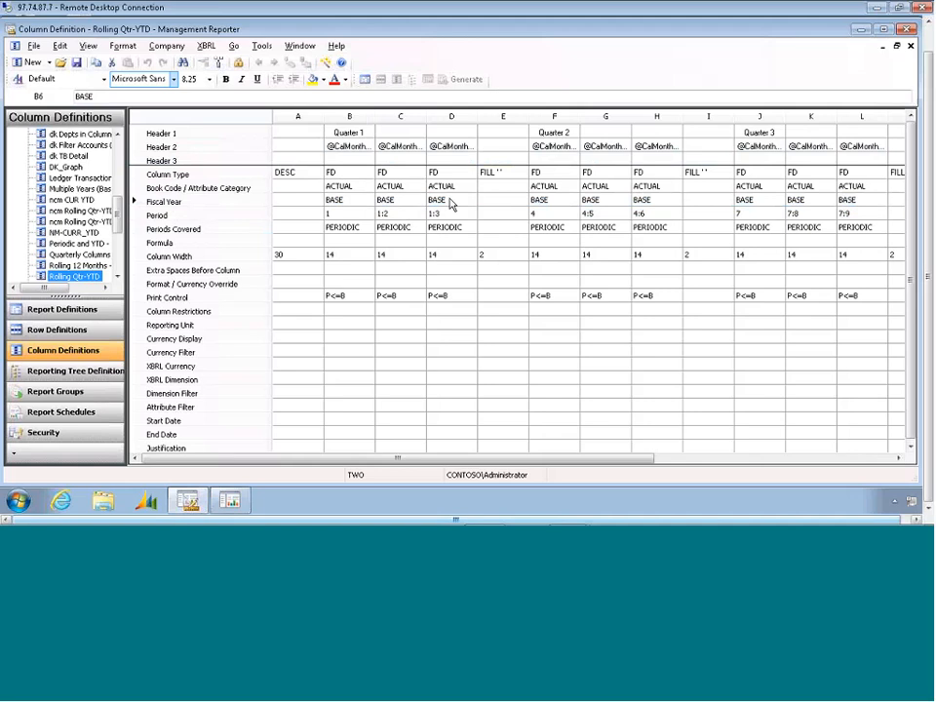
- Set the fiscal year of column B to 2013
click(368, 208)
text(2)
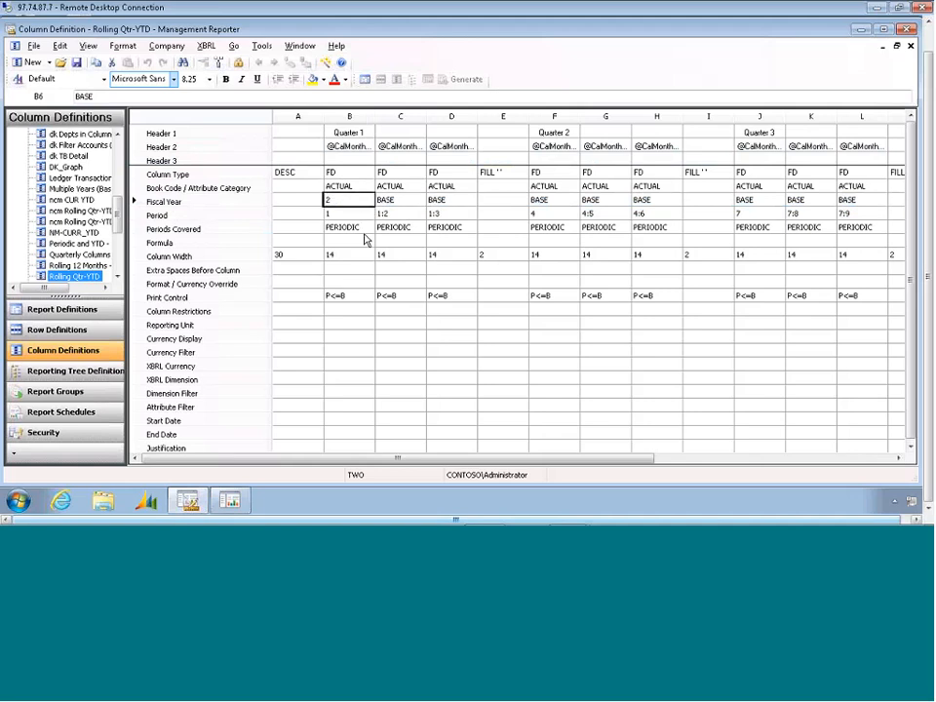
text(013)
key(Return)
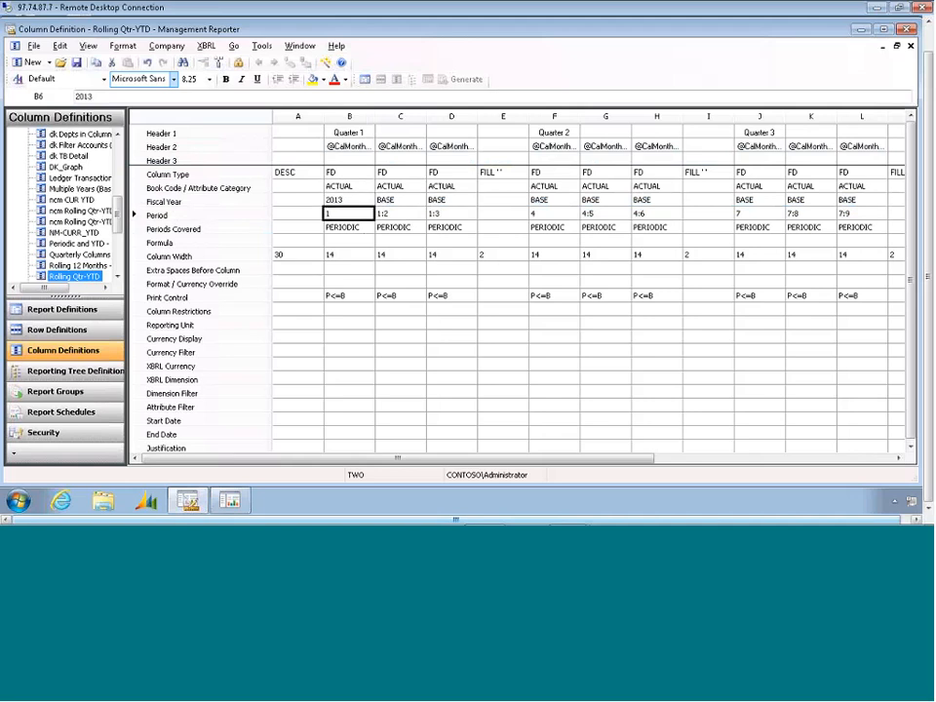
- Restore the fiscal year of column B to BASE
click(358, 205)
text(BA)
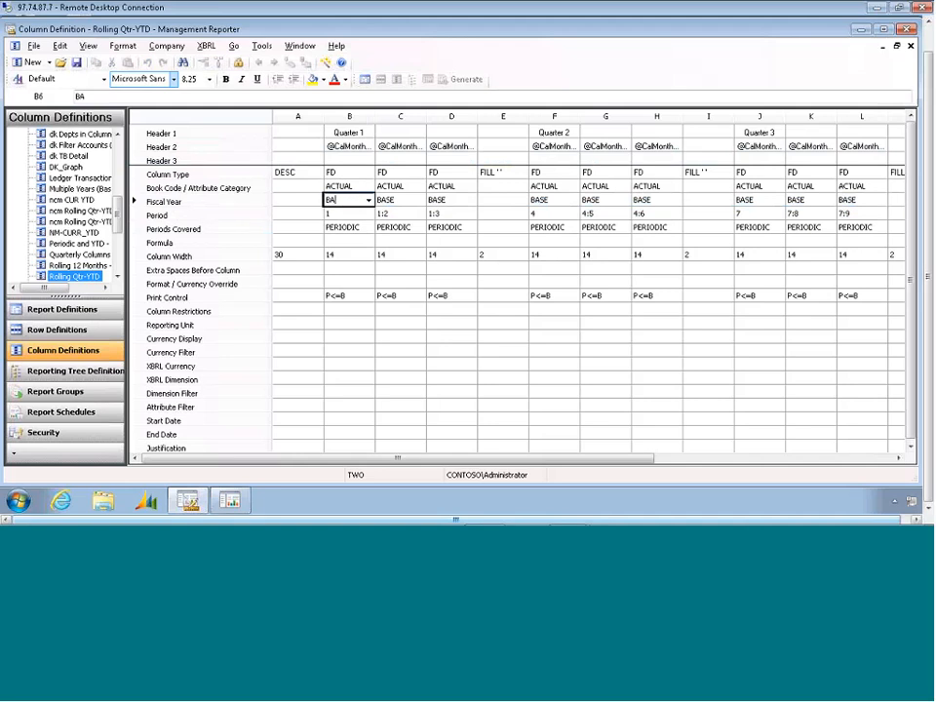
text(SE)
key(Return)
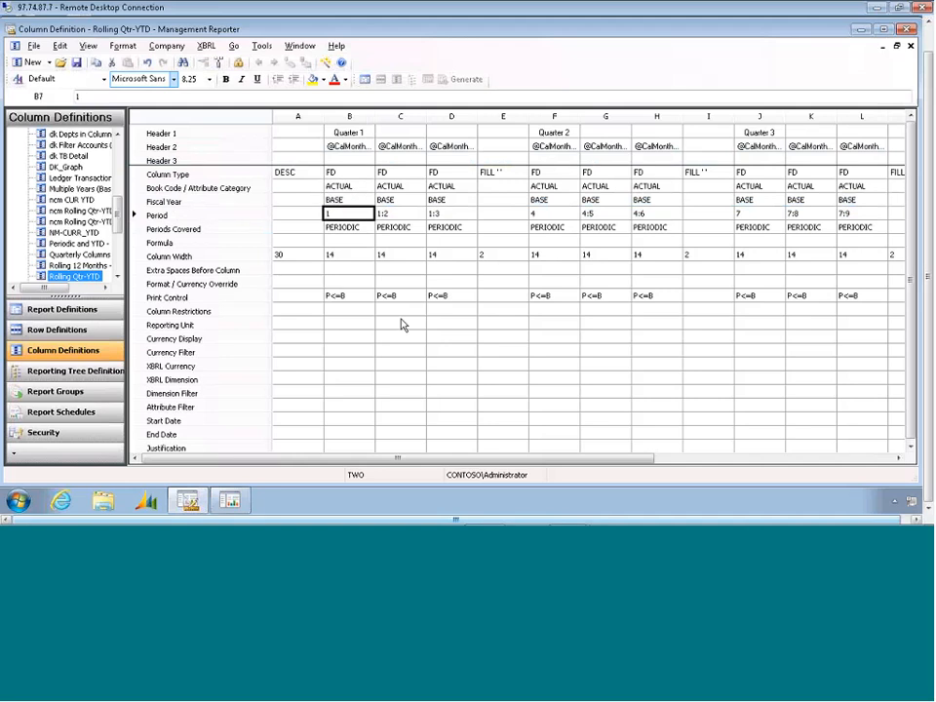
- Set the period of column B to BASE
key(Up)
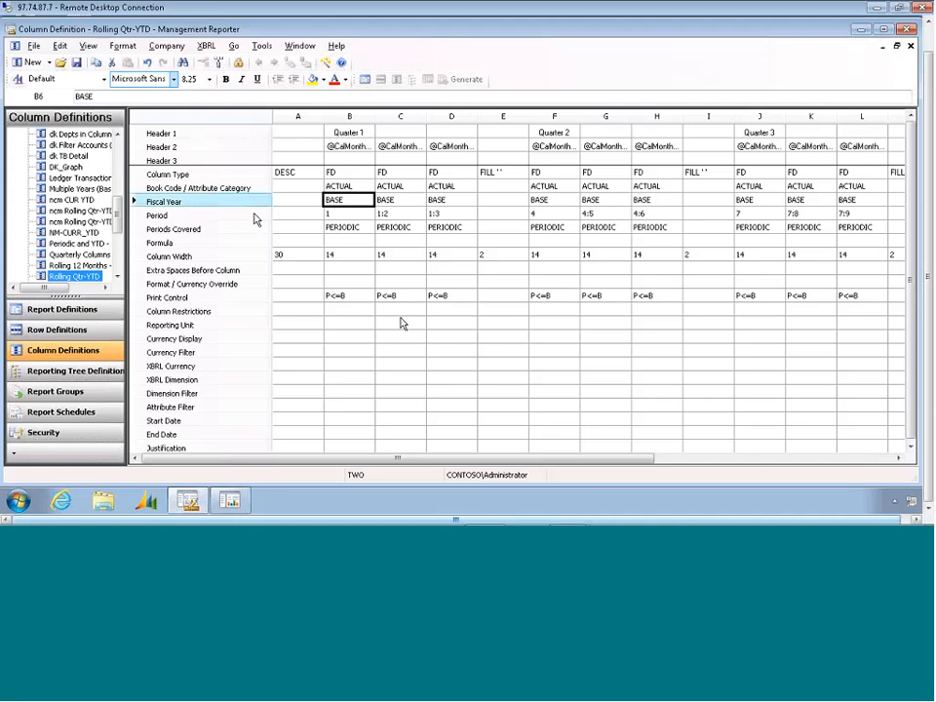
click(255, 215)
click(353, 215)
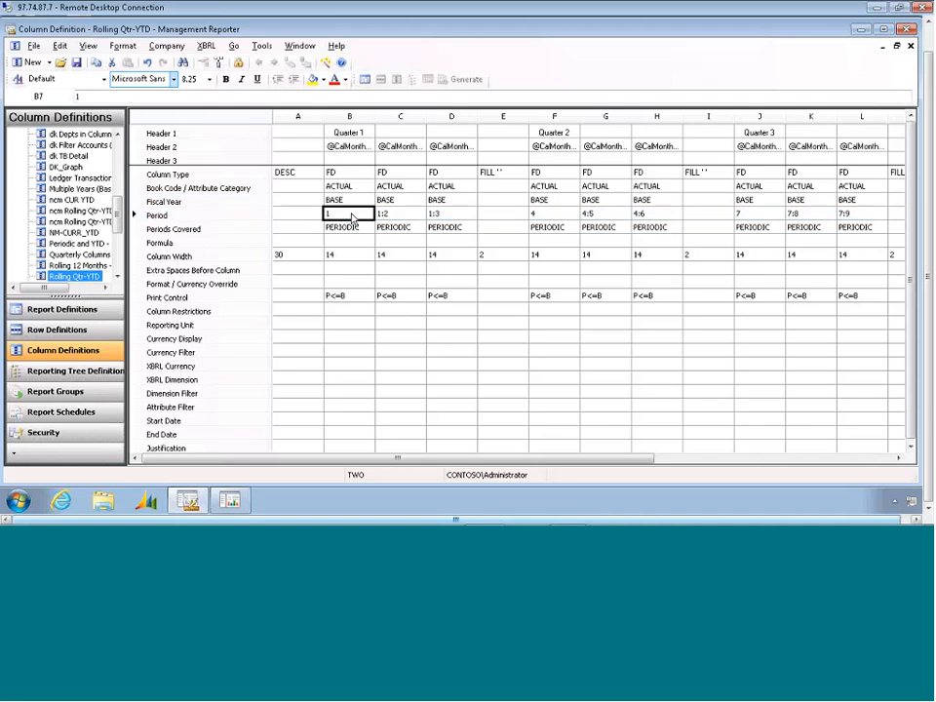
text(BSDRE)
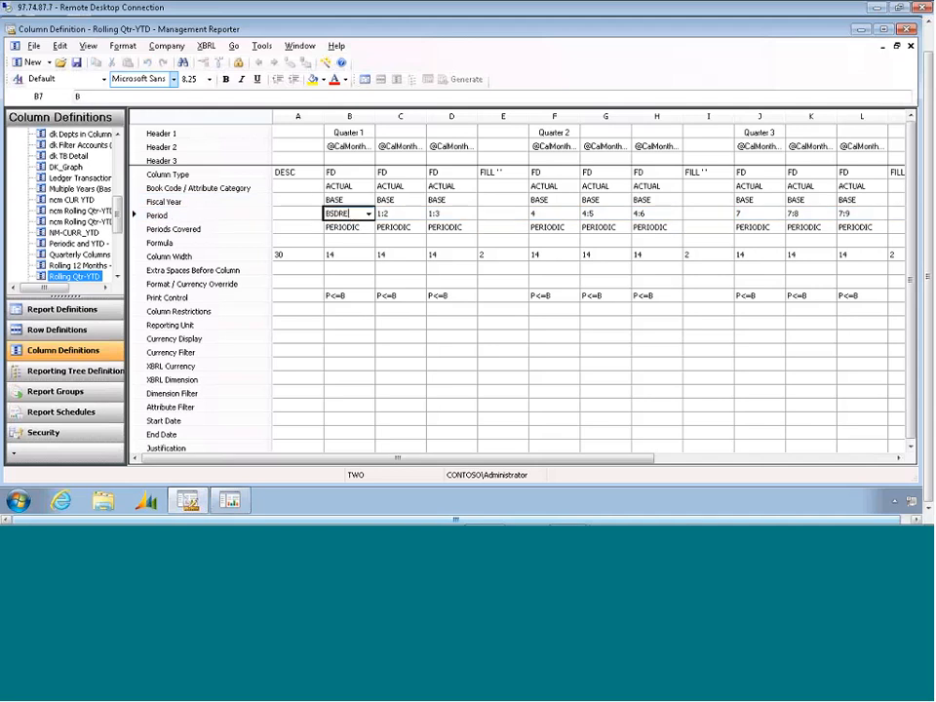
key(BackSpace)
key(BackSpace)
key(BackSpace)
key(BackSpace)
text(ASE)
key(Return)
- Restore the period of column B to 1 and examine the period ranges of columns C and D
click(348, 213)
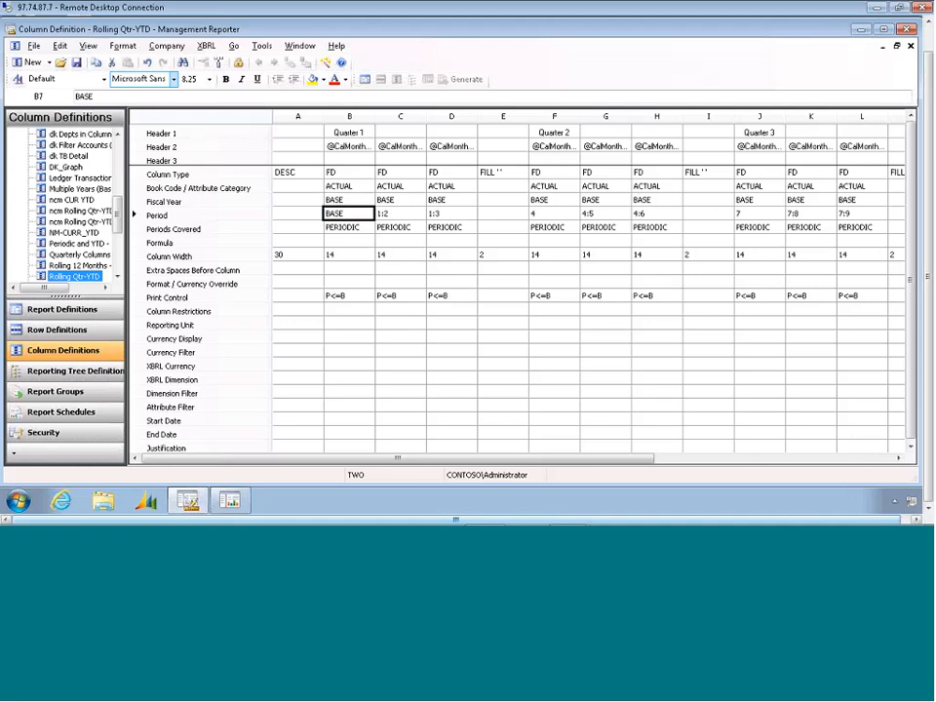
text(1)
key(Return)
click(348, 213)
click(401, 217)
click(456, 220)
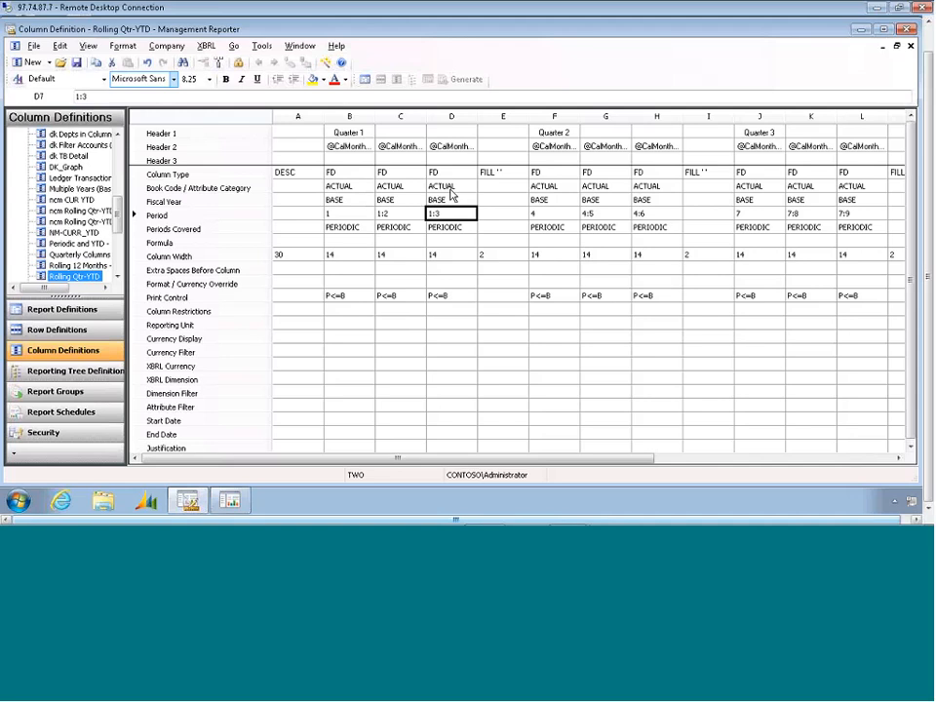
- Change the column type of filler column E to CALC (Calculated column)
click(522, 175)
click(523, 173)
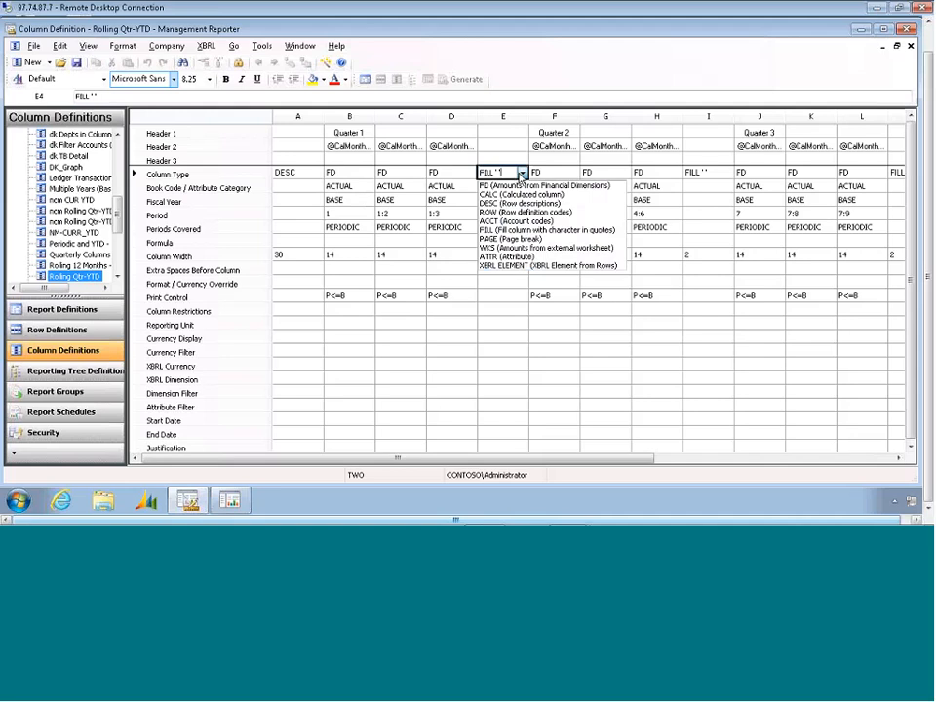
click(524, 195)
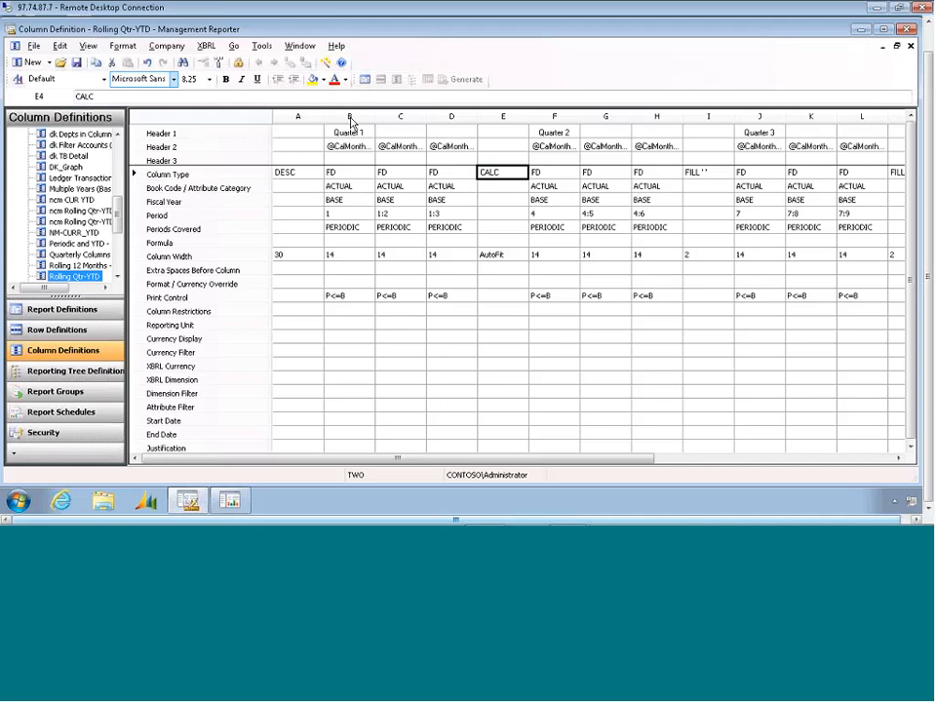
- Enter the formula C-B for column E and clear its column width
click(498, 241)
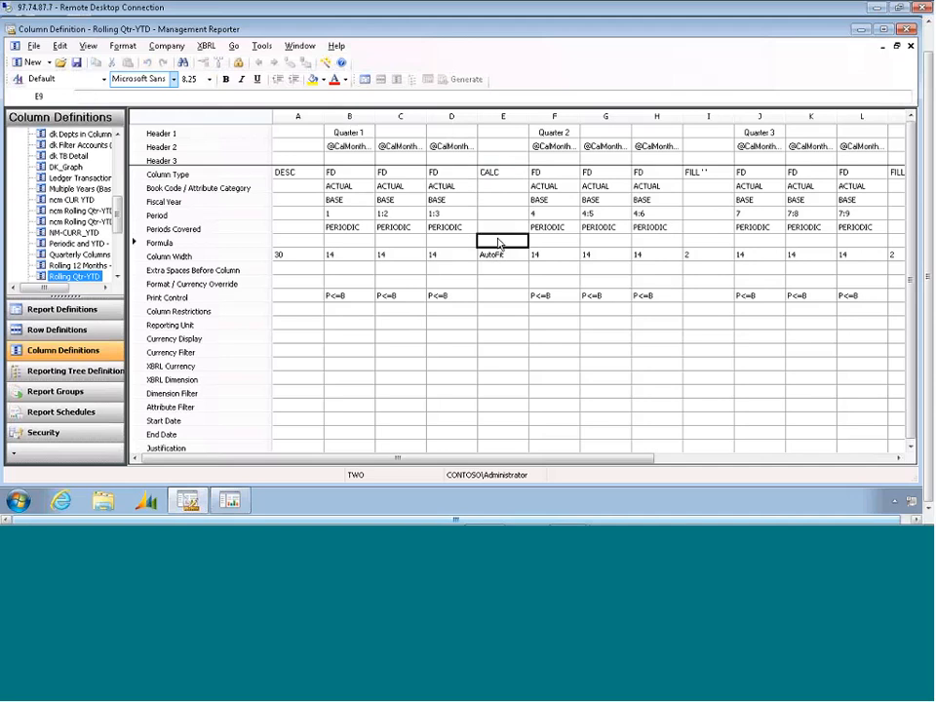
text(C-B)
key(Return)
key(Delete)
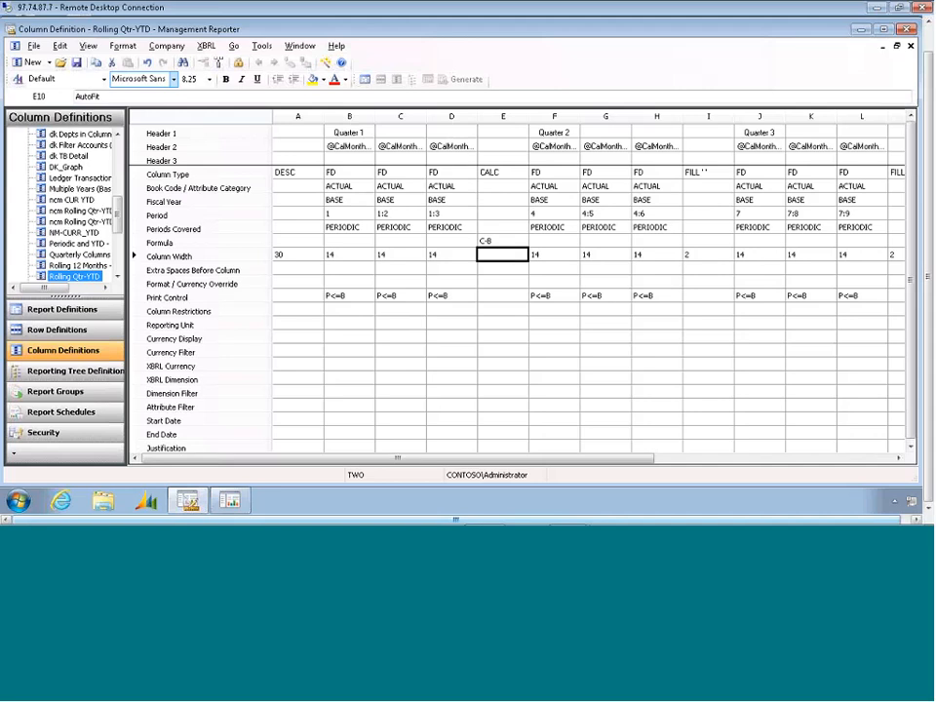
- Change the formula of column E to C/B
click(498, 243)
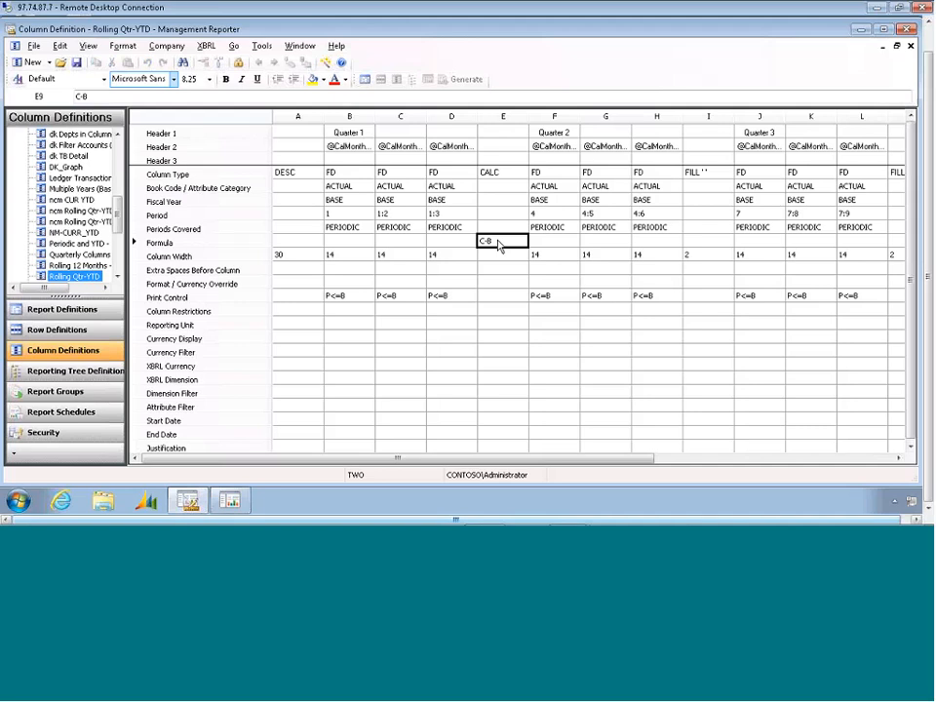
text(C/B)
key(Return)
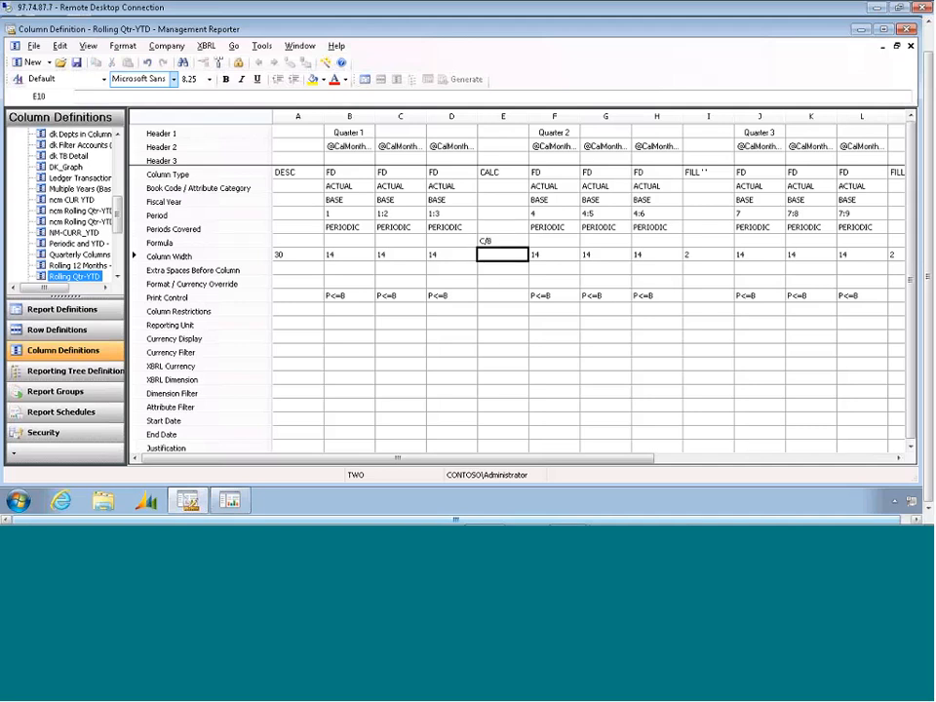
- Apply a Percentage format override with 1 decimal place to column E
click(494, 284)
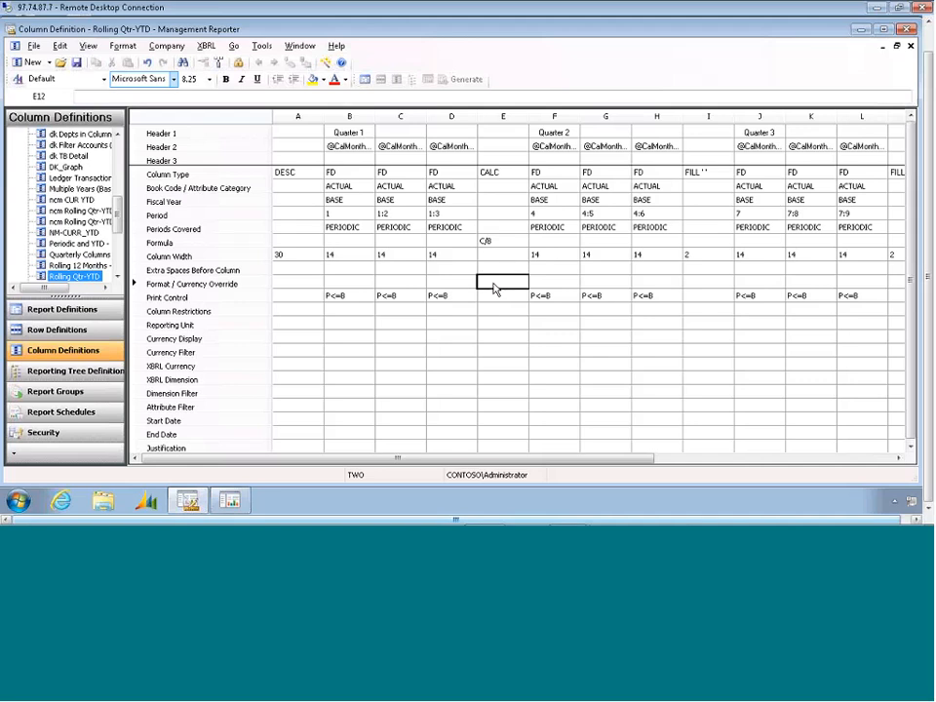
double_click(494, 285)
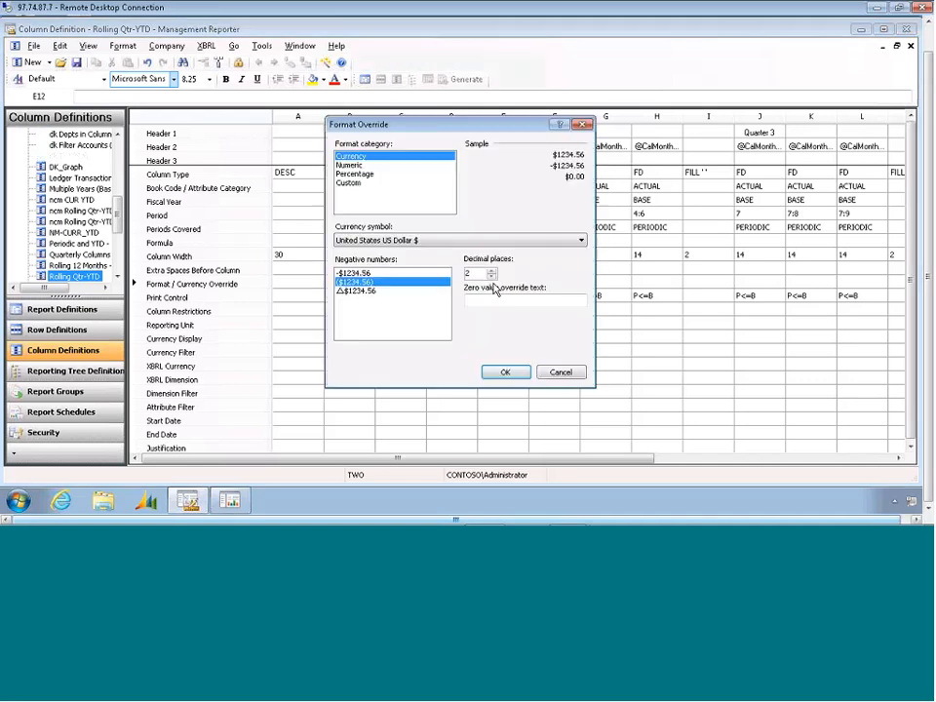
click(354, 173)
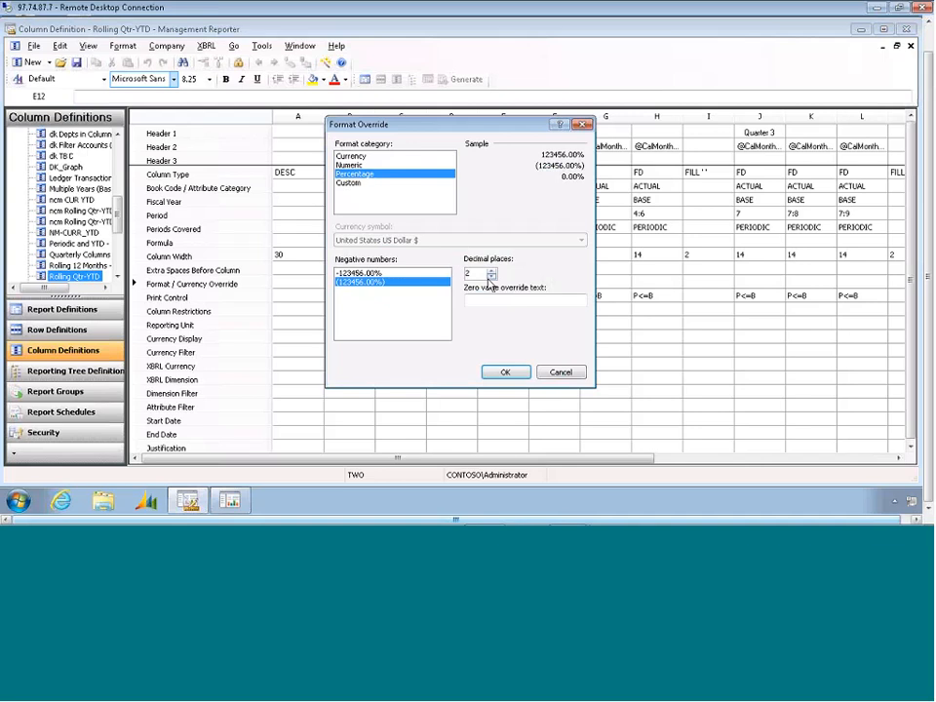
click(492, 279)
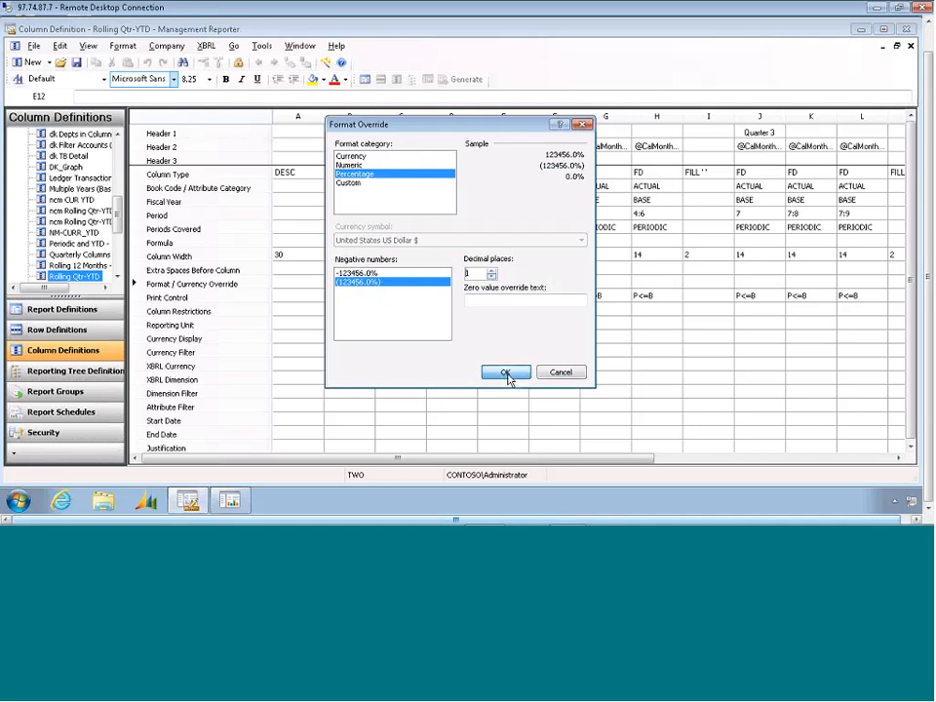
click(505, 373)
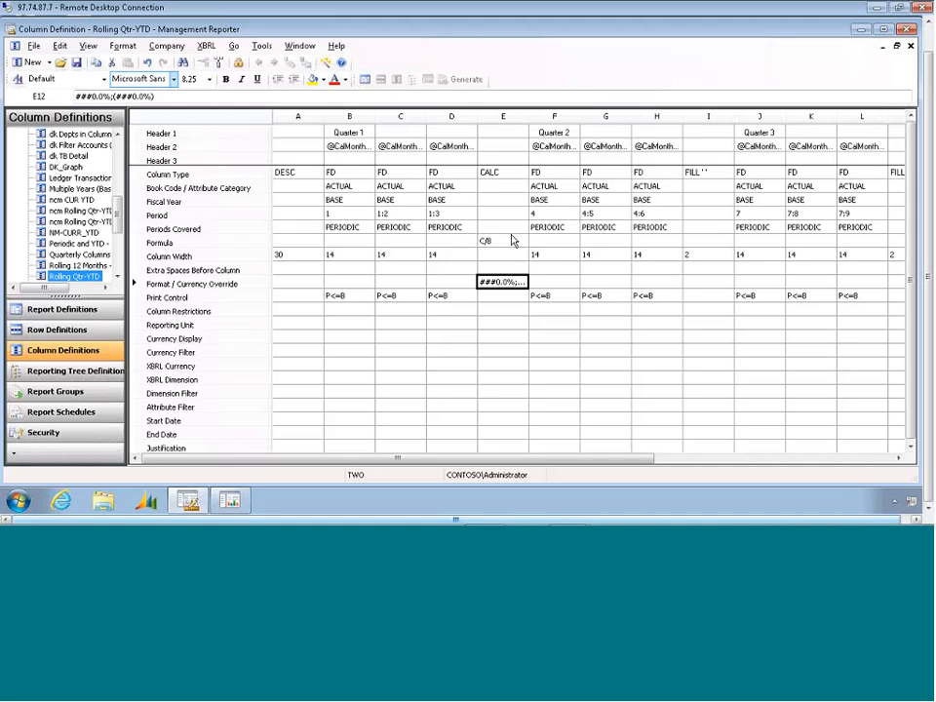
- Review the Header 1 cells of columns A and B, and set column B's Header 2 text to January
click(308, 135)
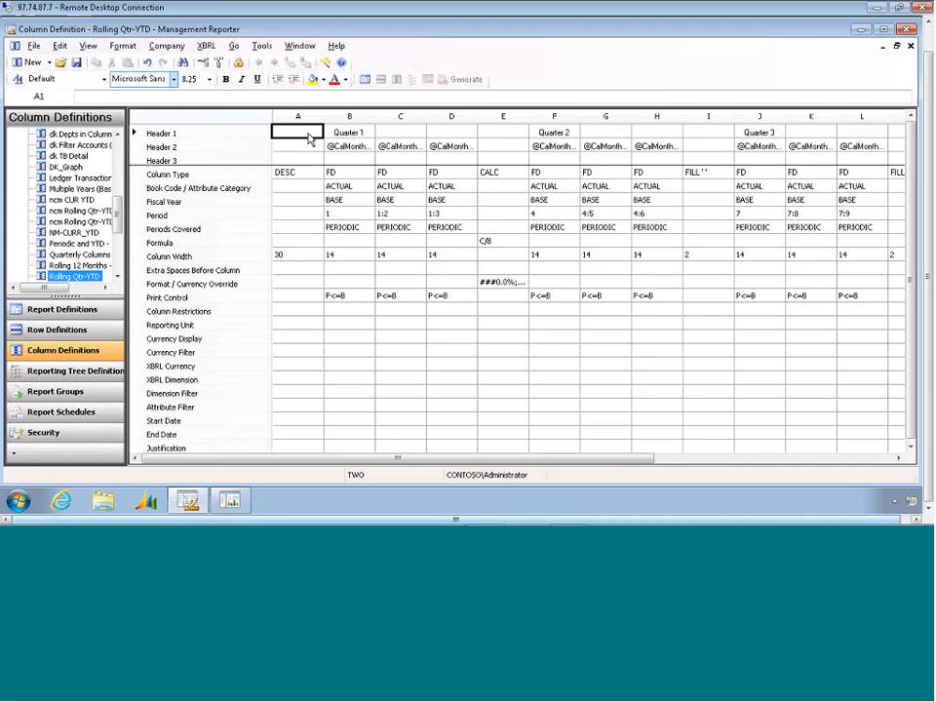
click(363, 134)
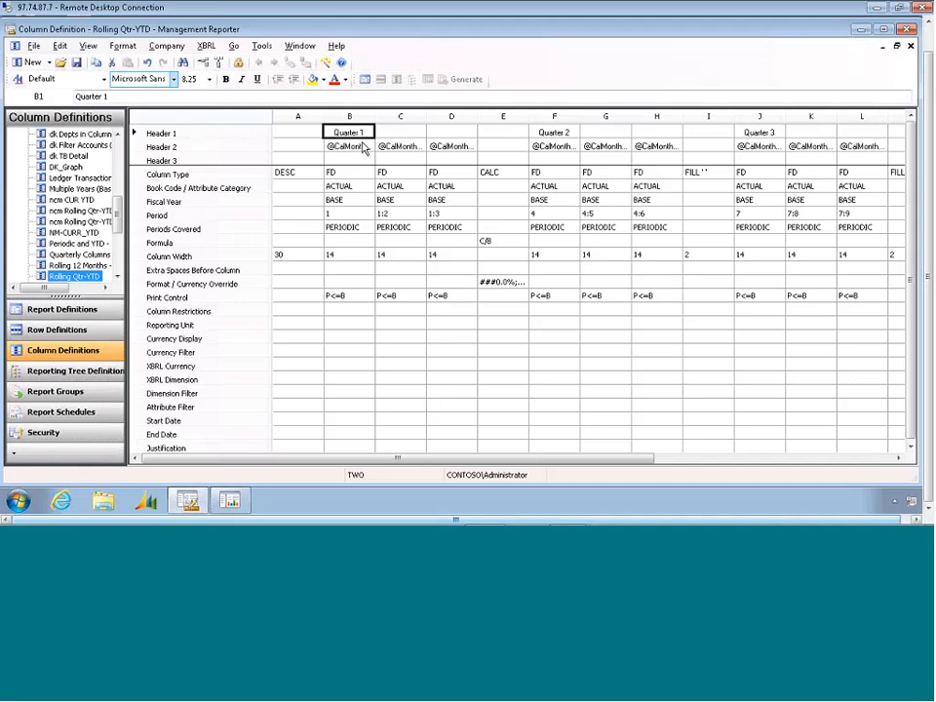
click(364, 151)
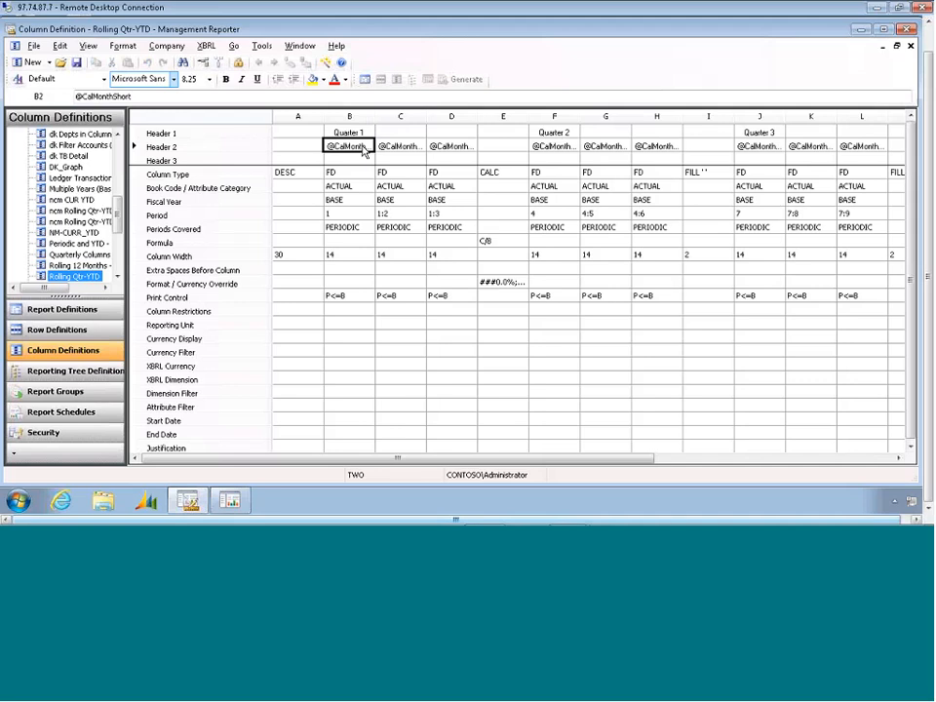
text(January)
key(Return)
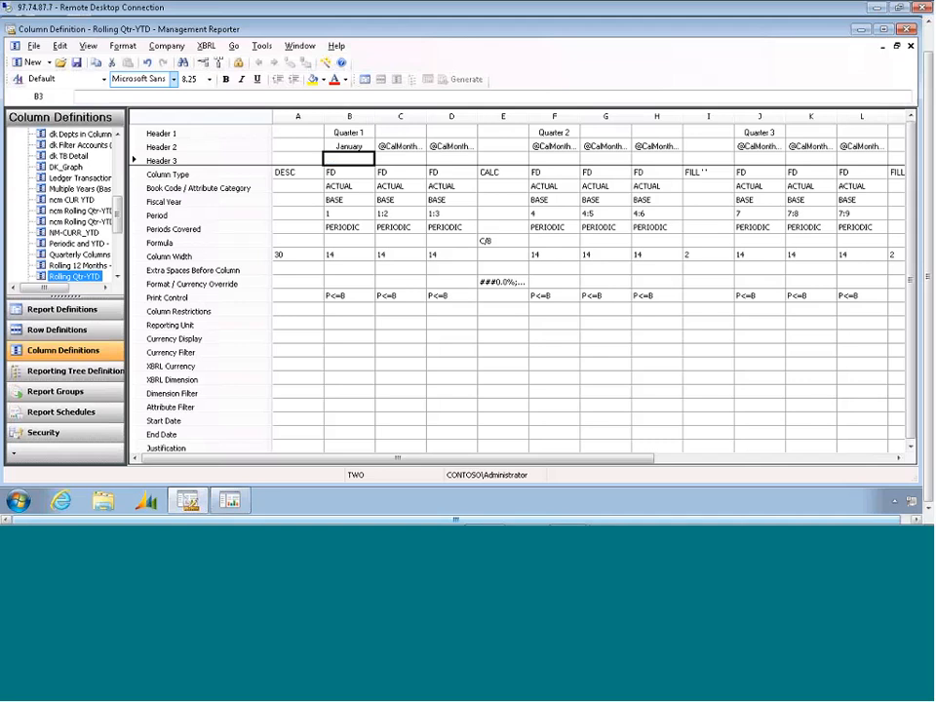
double_click(360, 146)
key(BackSpace)
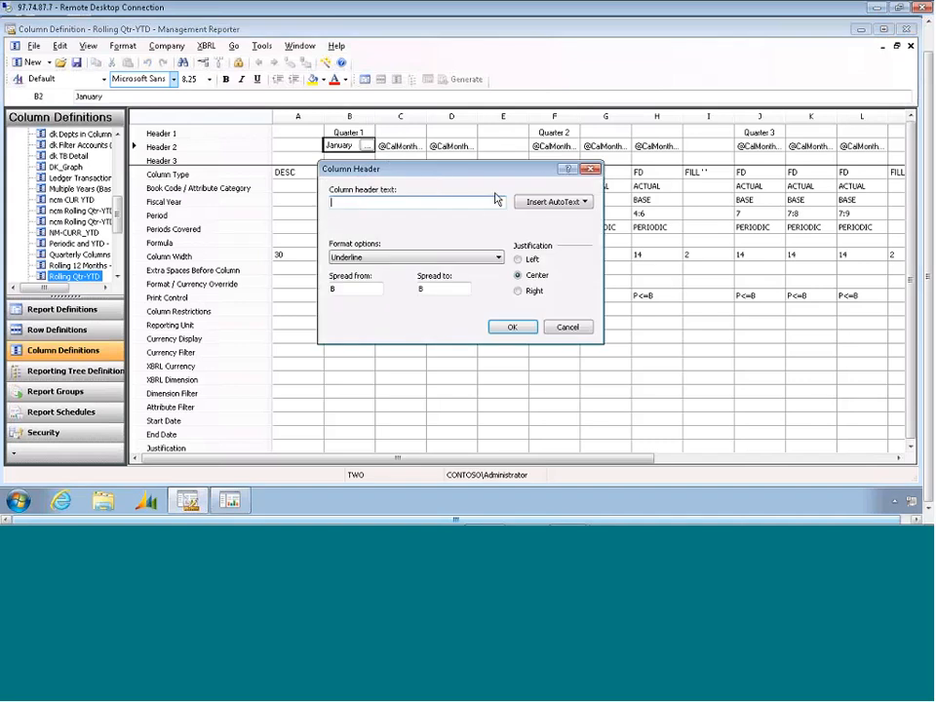
click(572, 204)
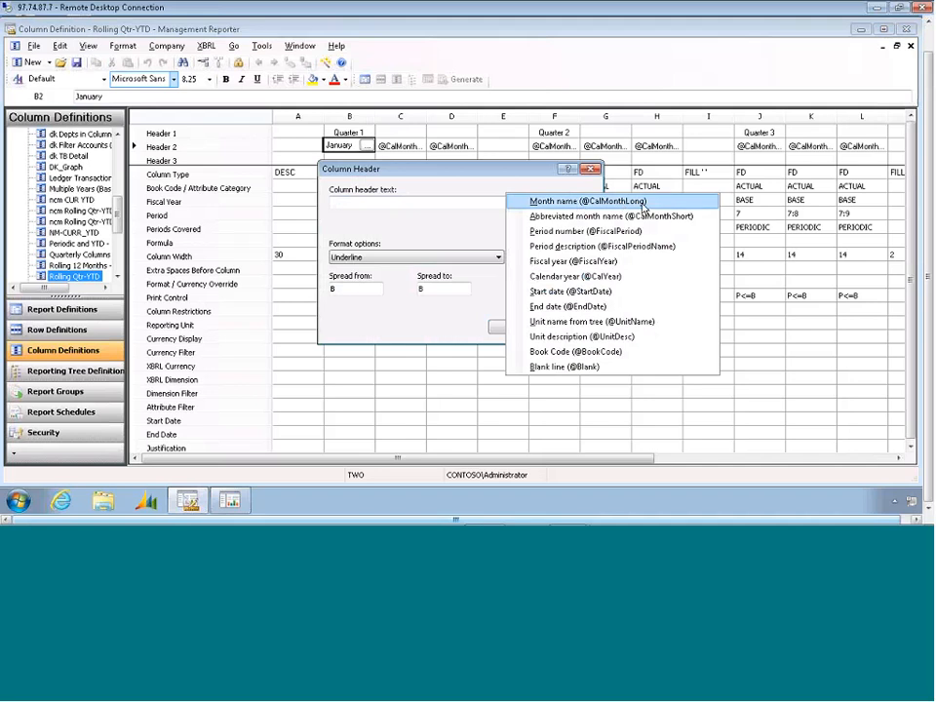
click(641, 204)
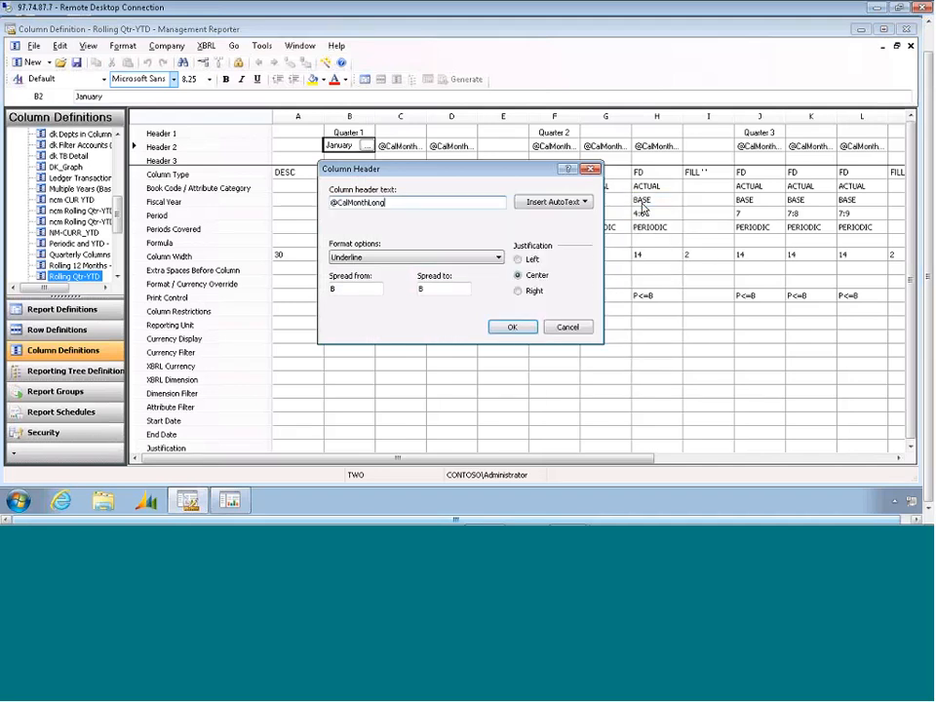
click(511, 328)
click(348, 213)
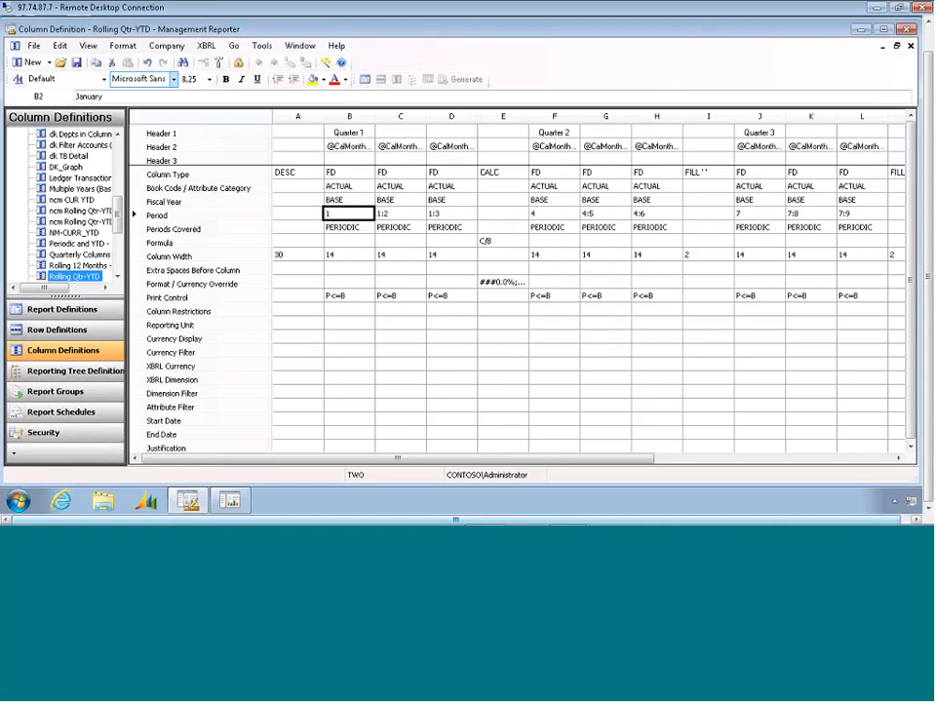
click(343, 312)
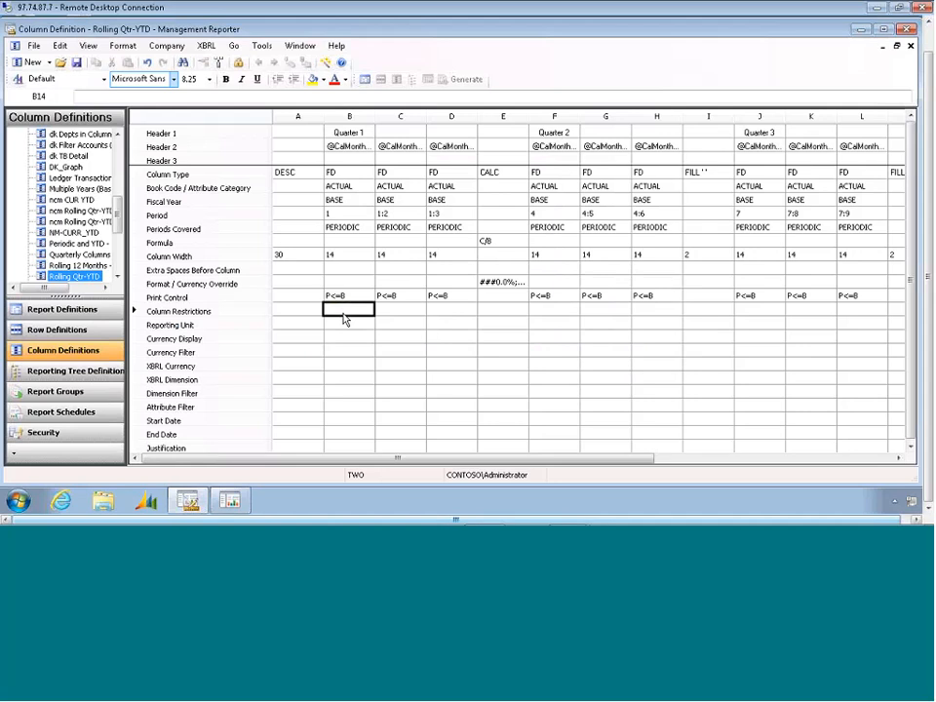
click(349, 174)
click(507, 176)
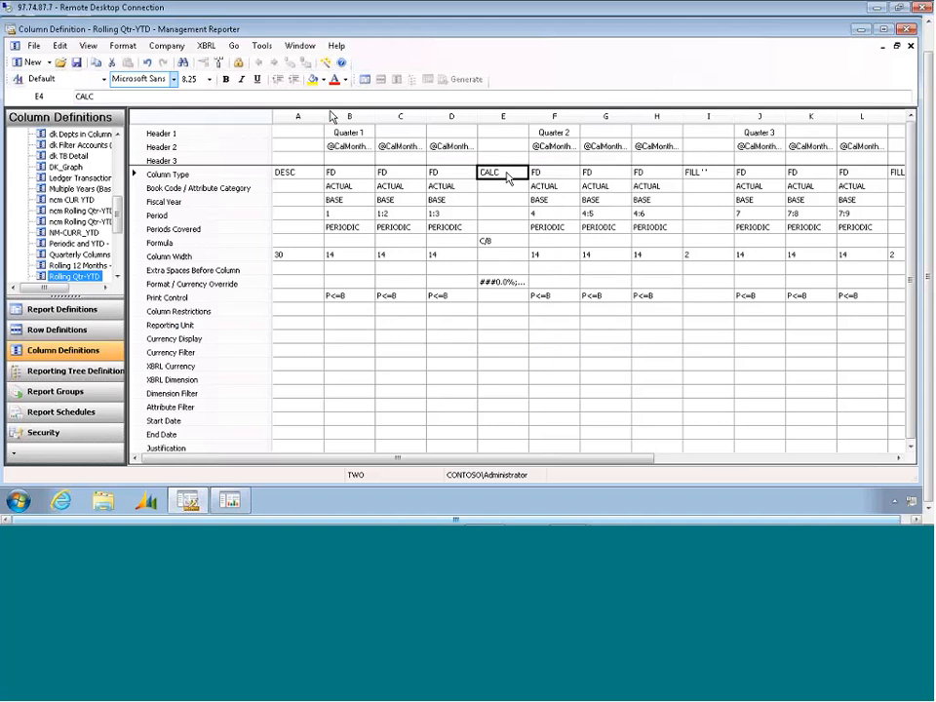
- Insert a blank column before the DESC column
click(295, 117)
right_click(295, 117)
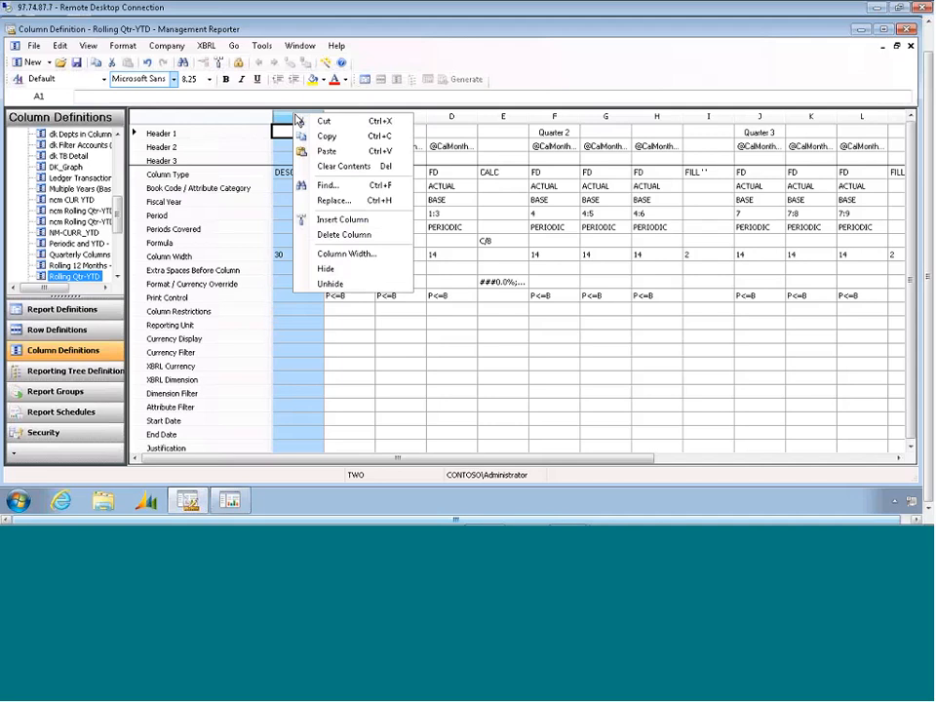
click(339, 222)
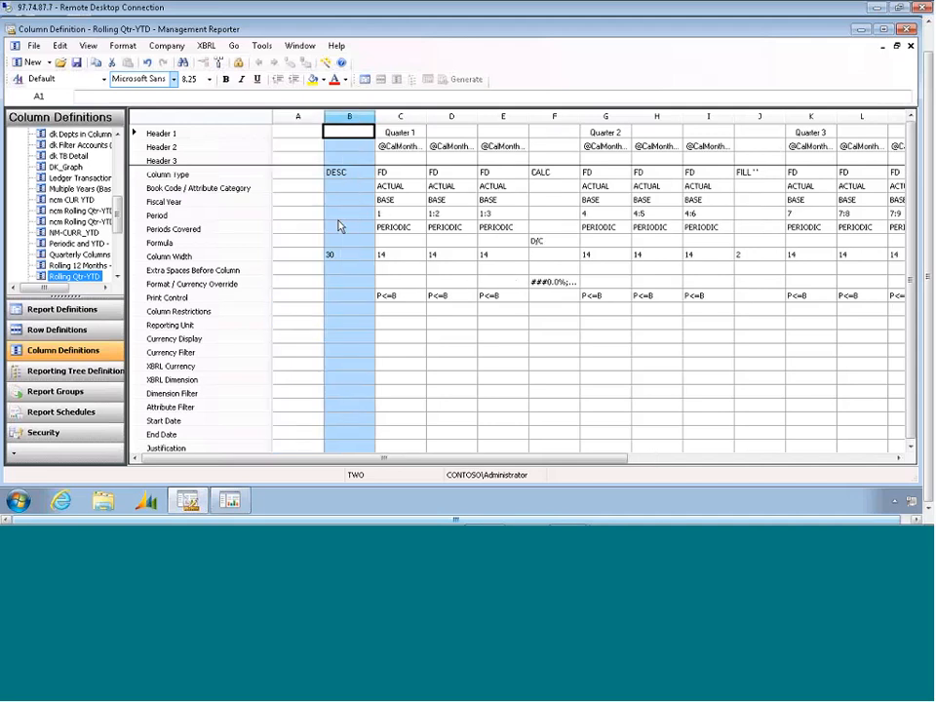
- Set the type of the blank column A to ATTR and its attribute category to Originating Document Number
click(303, 174)
click(303, 178)
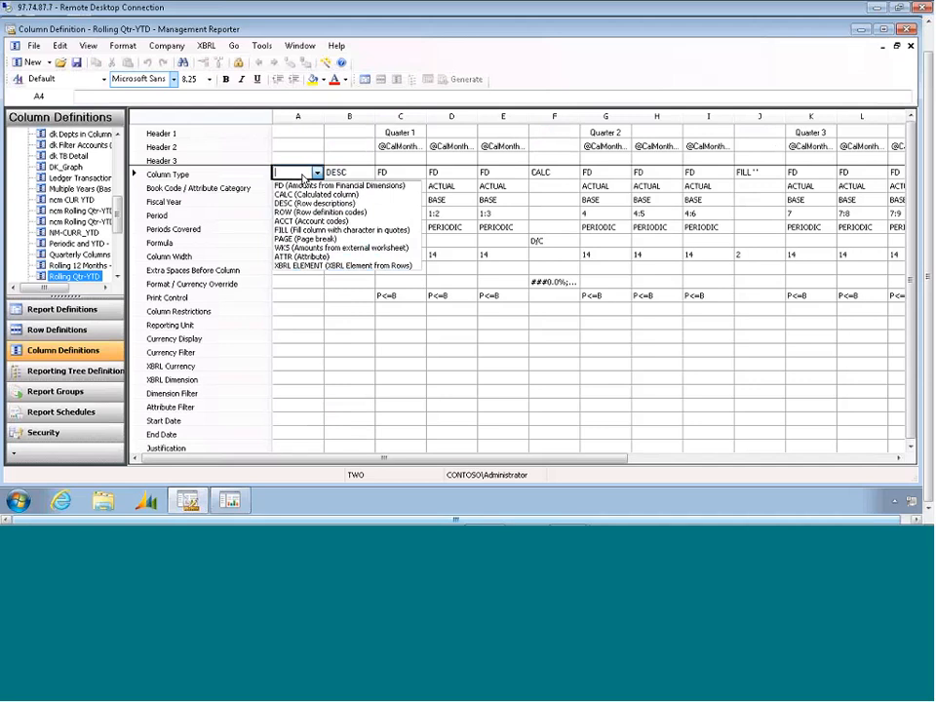
click(317, 257)
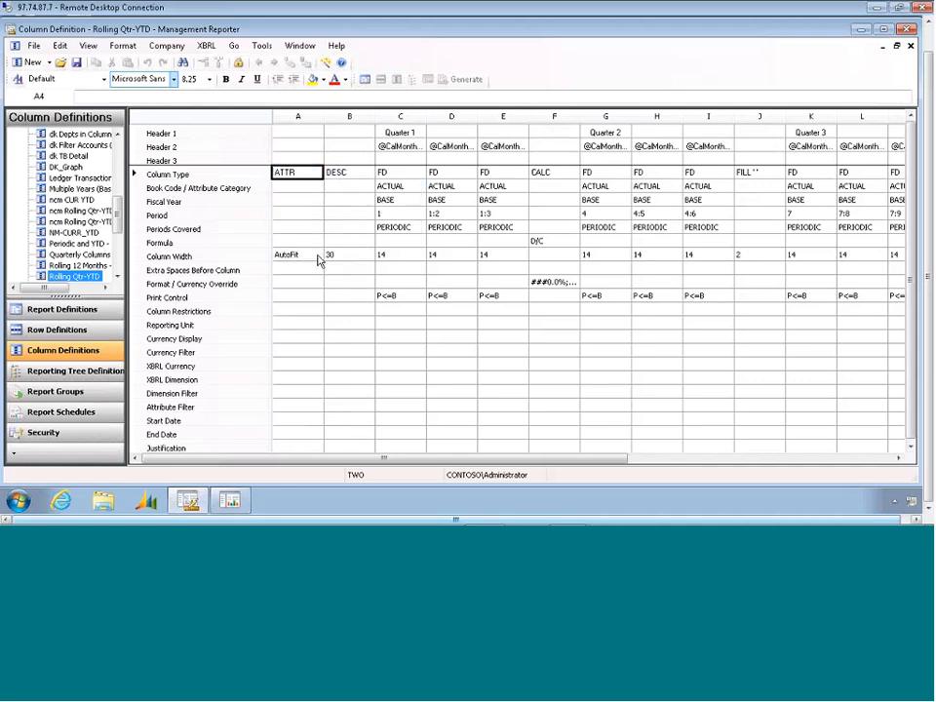
click(306, 188)
click(304, 189)
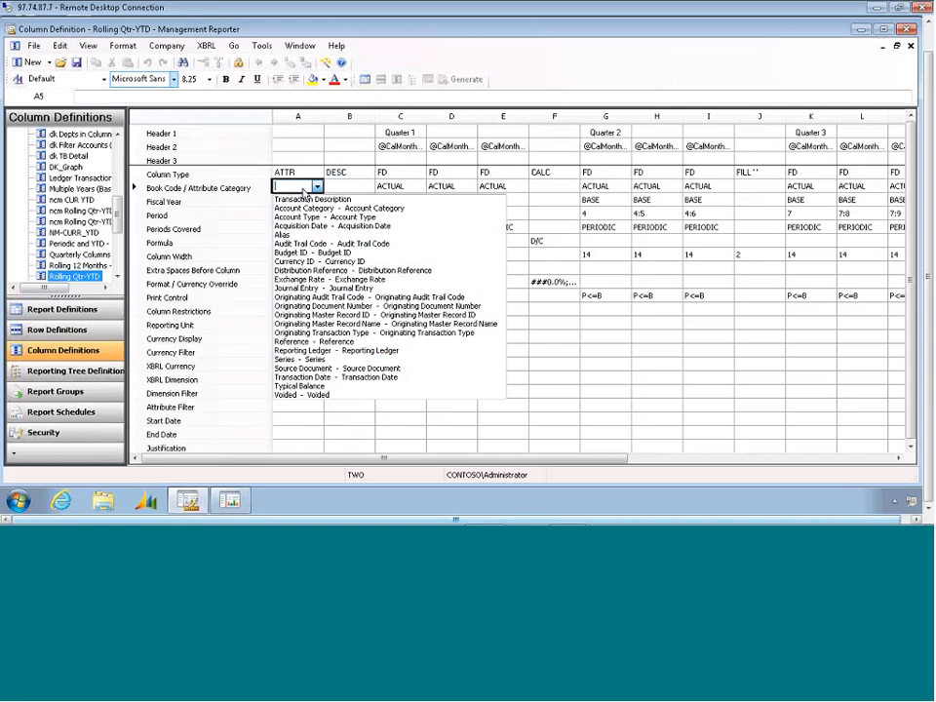
click(361, 308)
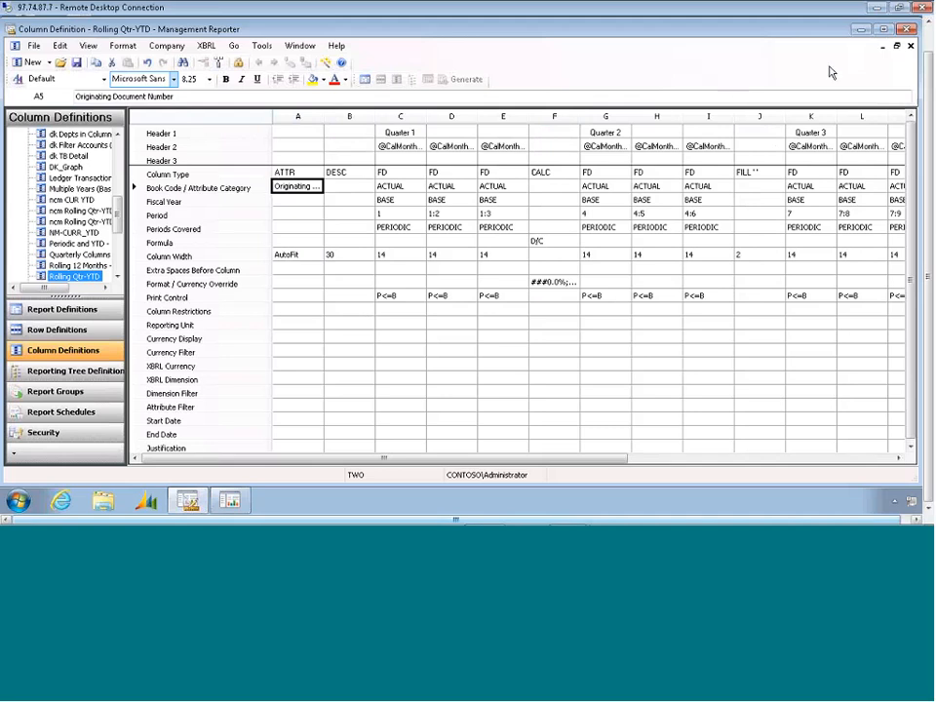
- Close the Rolling Qtr-YTD column definition without saving the changes, and open the Dept reporting tree definition
click(910, 46)
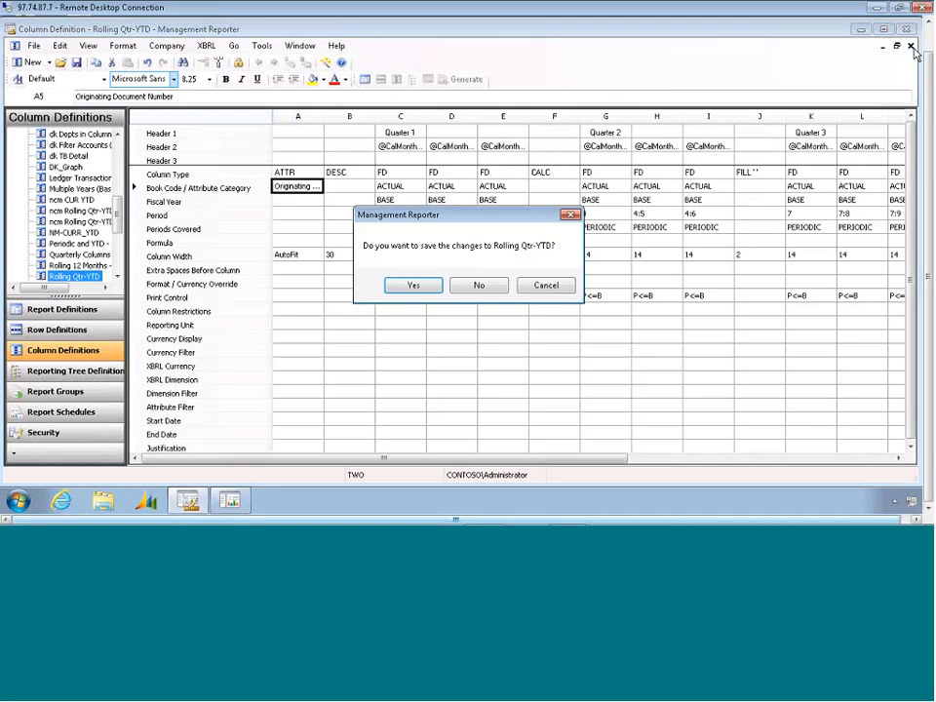
click(484, 285)
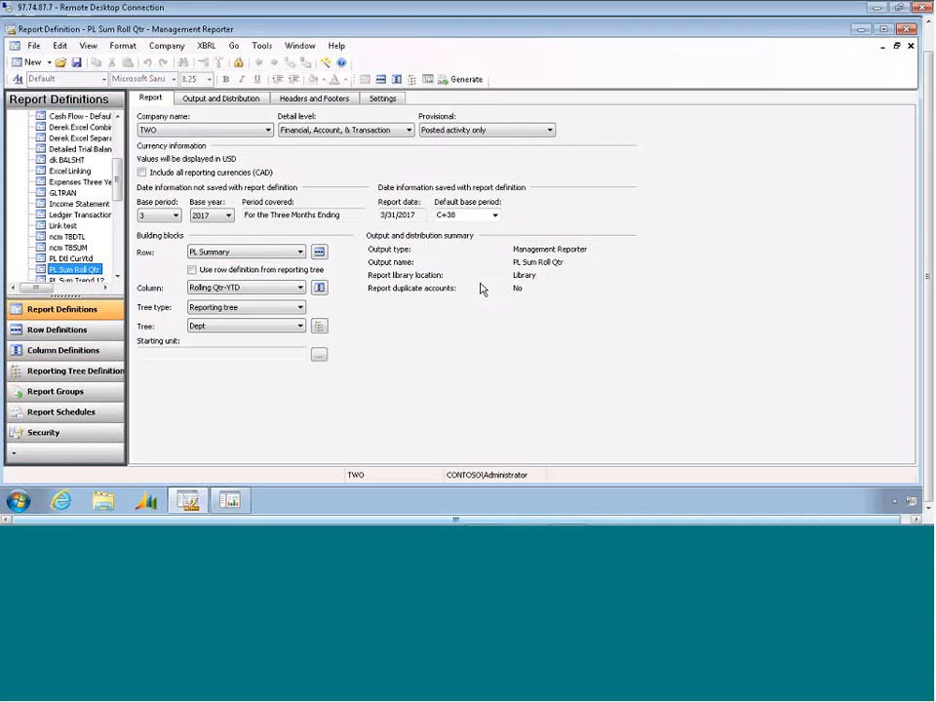
click(414, 80)
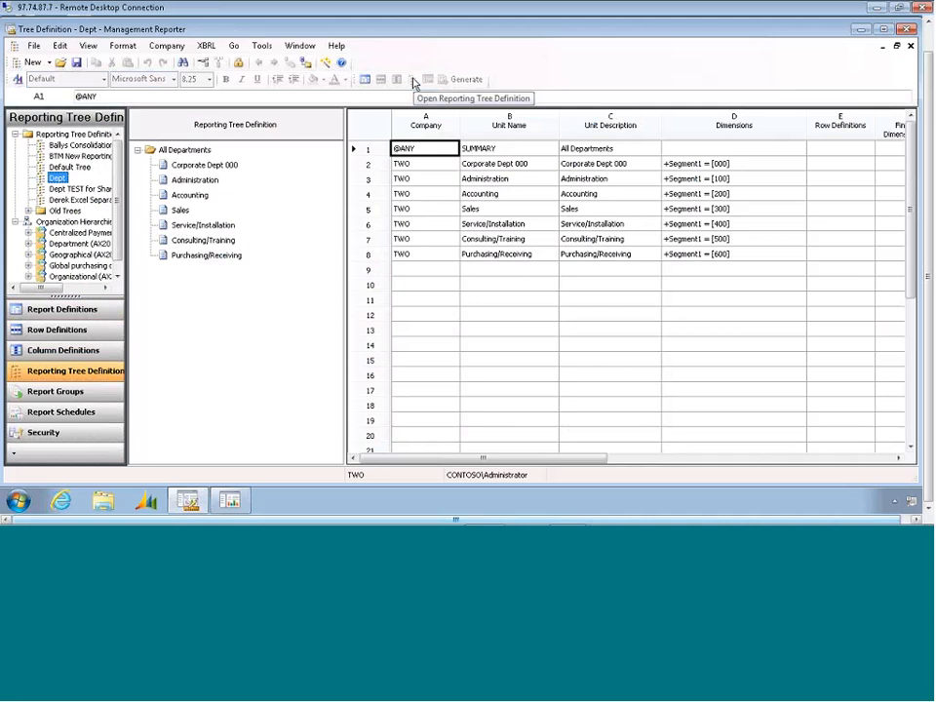
- Examine the Dept tree's reporting units, comparing the hierarchy with each unit's company, name, description and Segment1 dimension
click(183, 150)
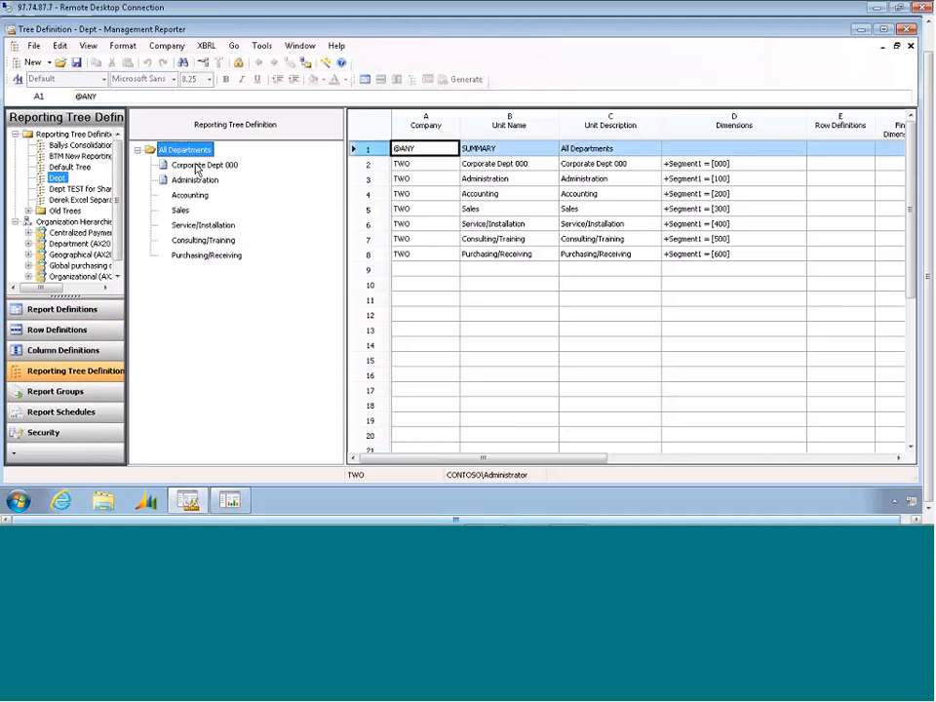
click(197, 166)
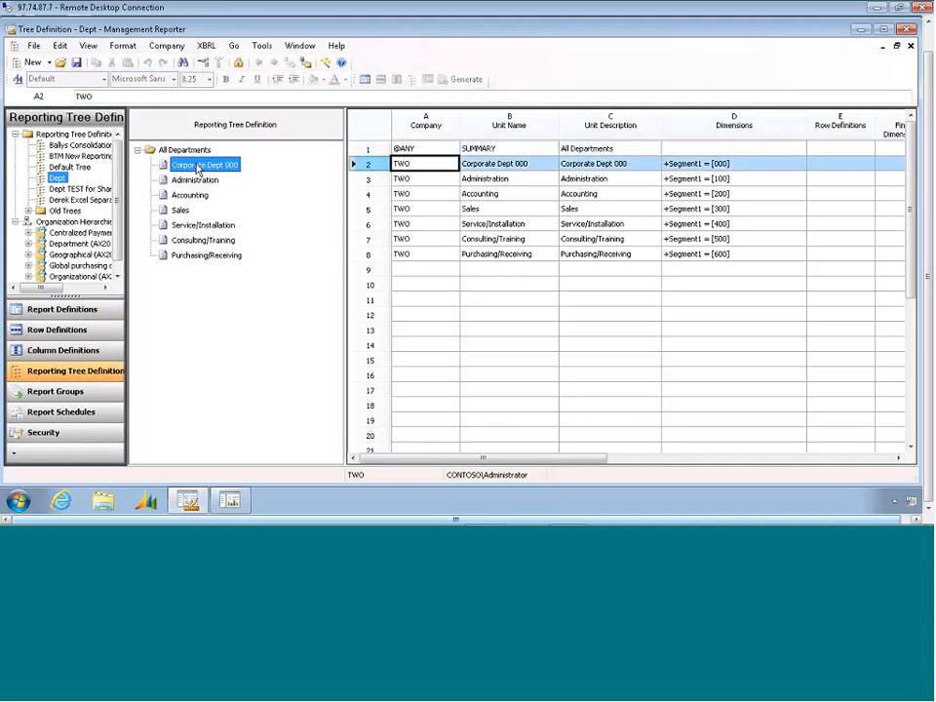
click(401, 181)
click(381, 199)
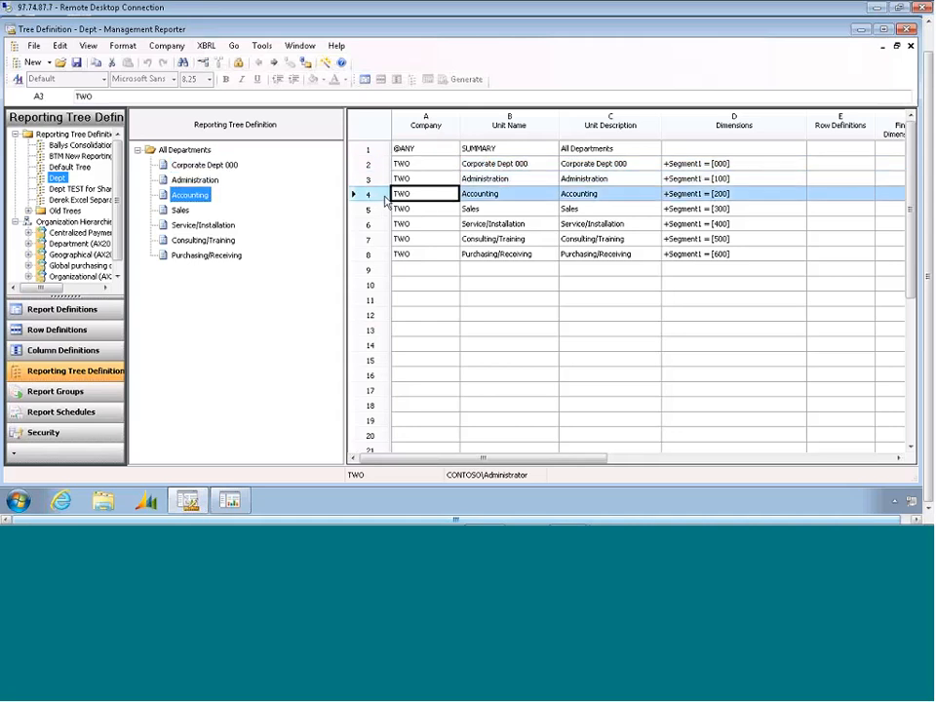
click(439, 209)
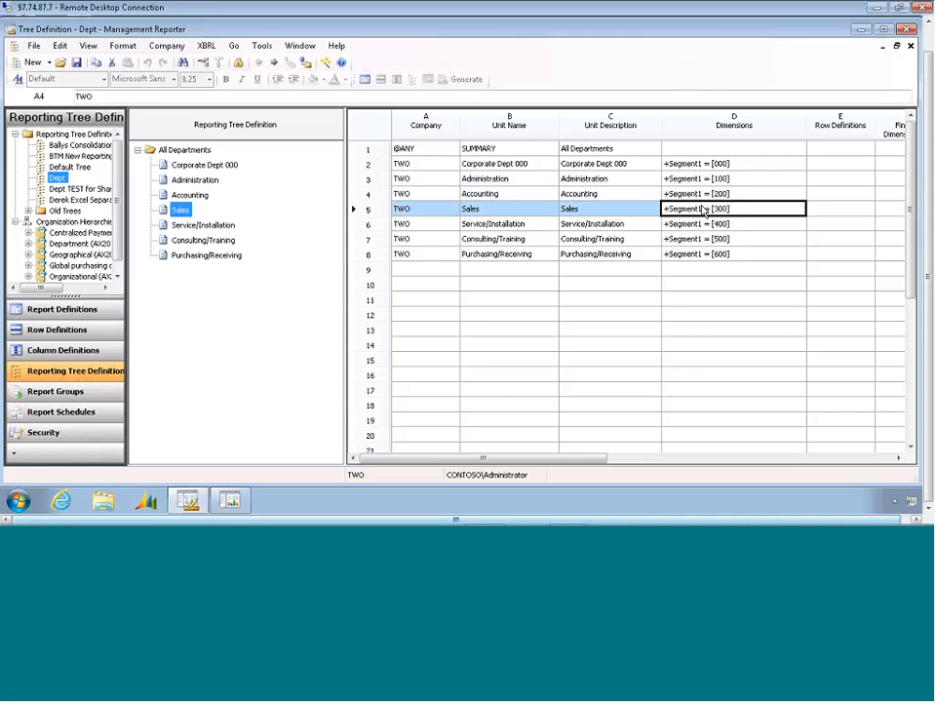
click(432, 191)
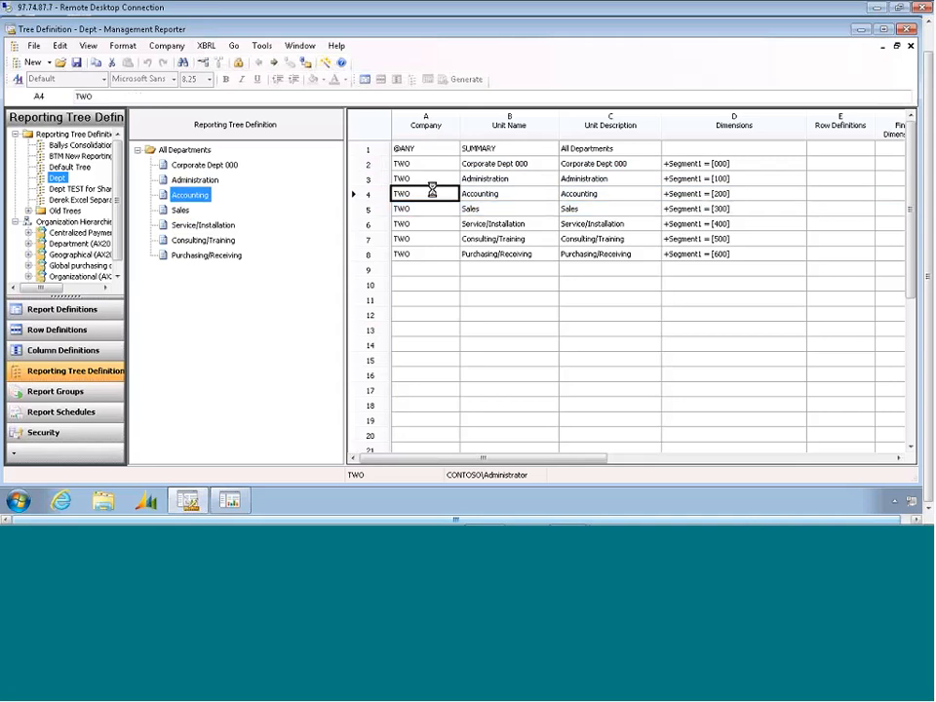
click(519, 181)
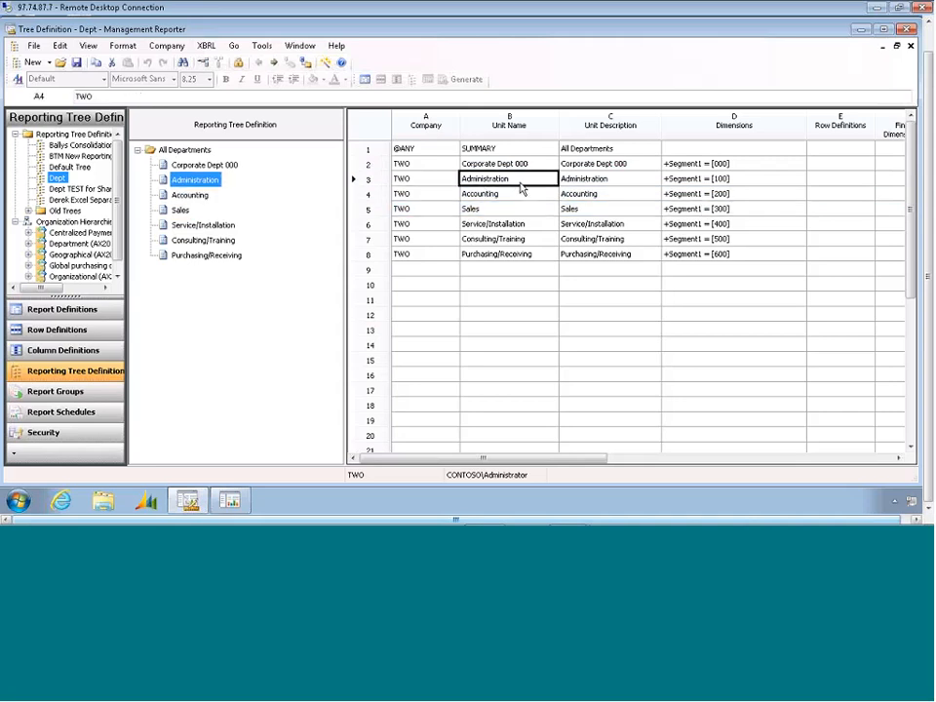
click(601, 194)
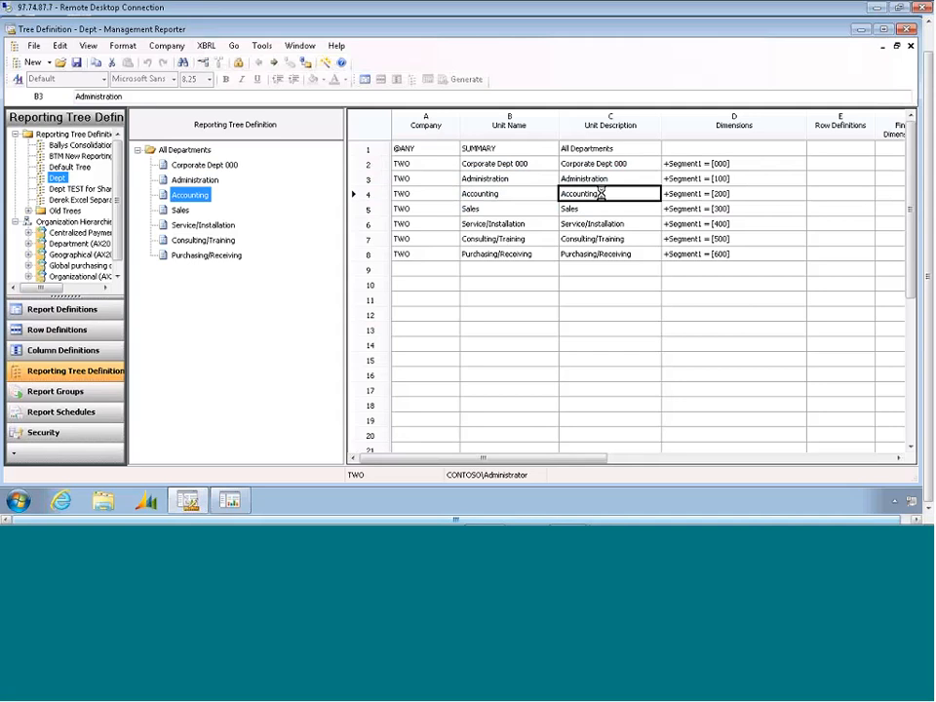
click(731, 167)
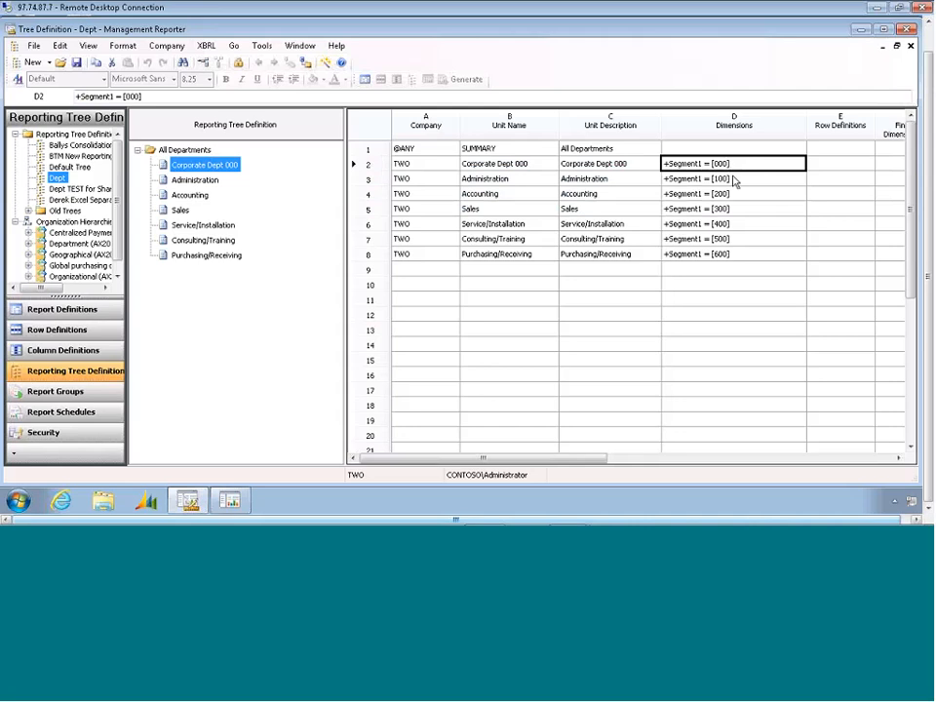
click(734, 181)
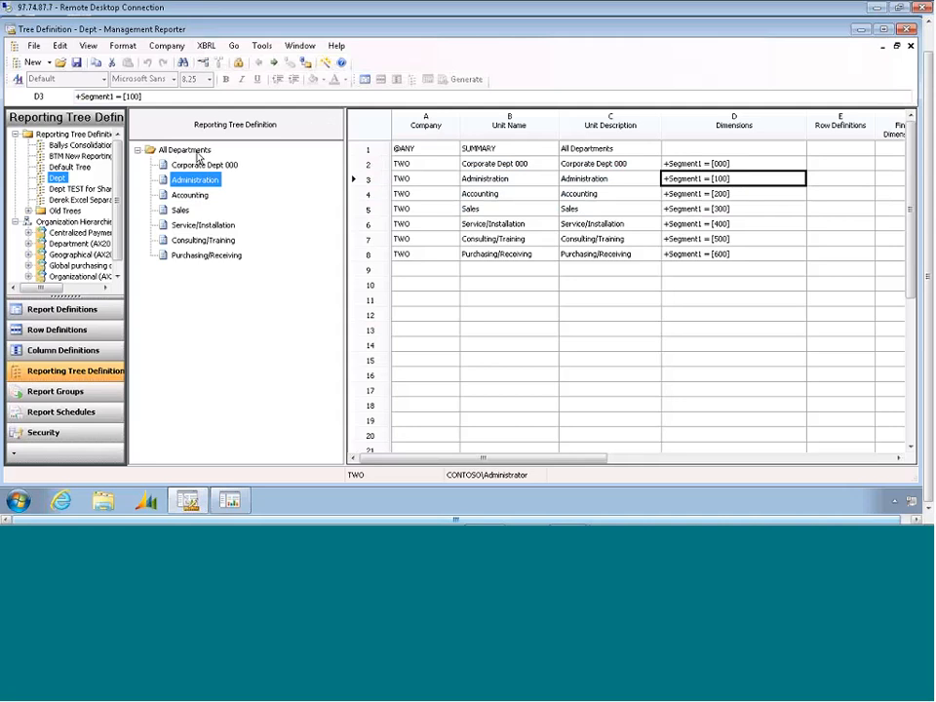
click(198, 153)
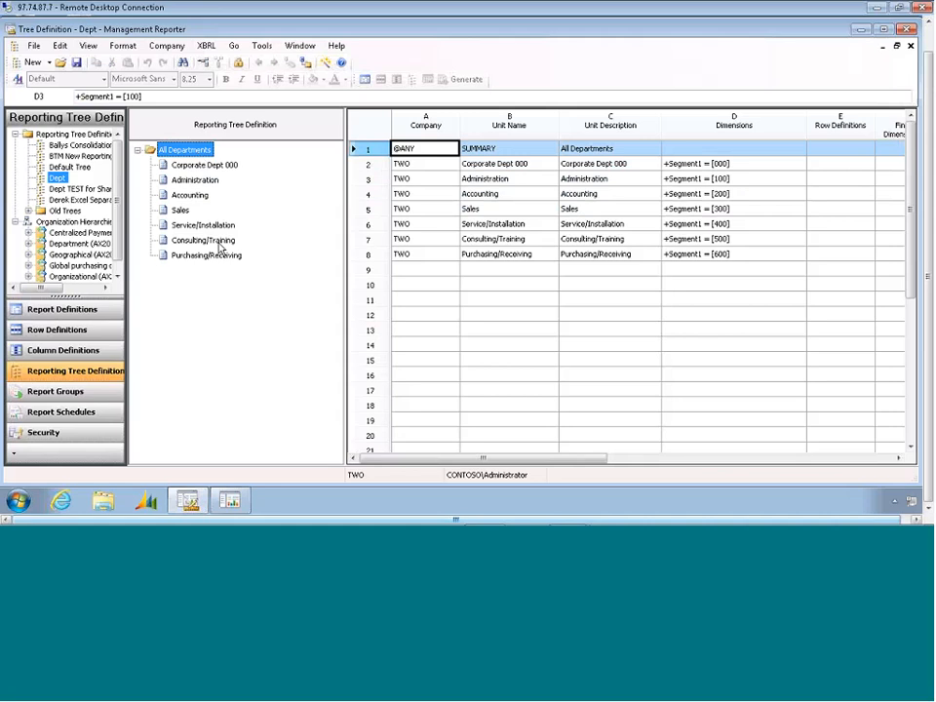
- Insert a reporting unit above the Accounting row and set its company to TWO
click(189, 195)
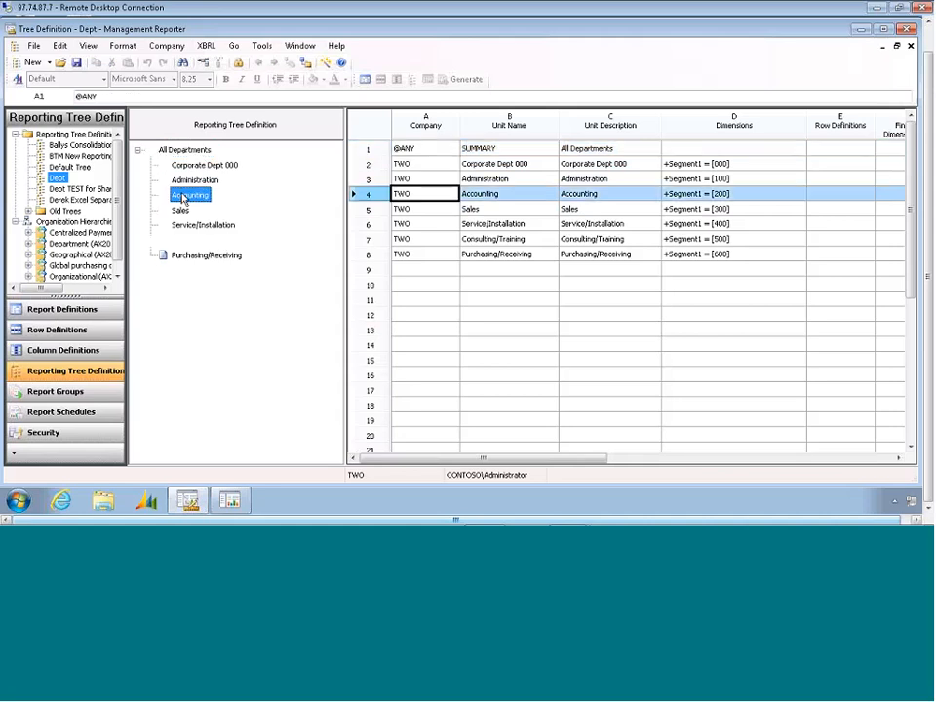
right_click(372, 202)
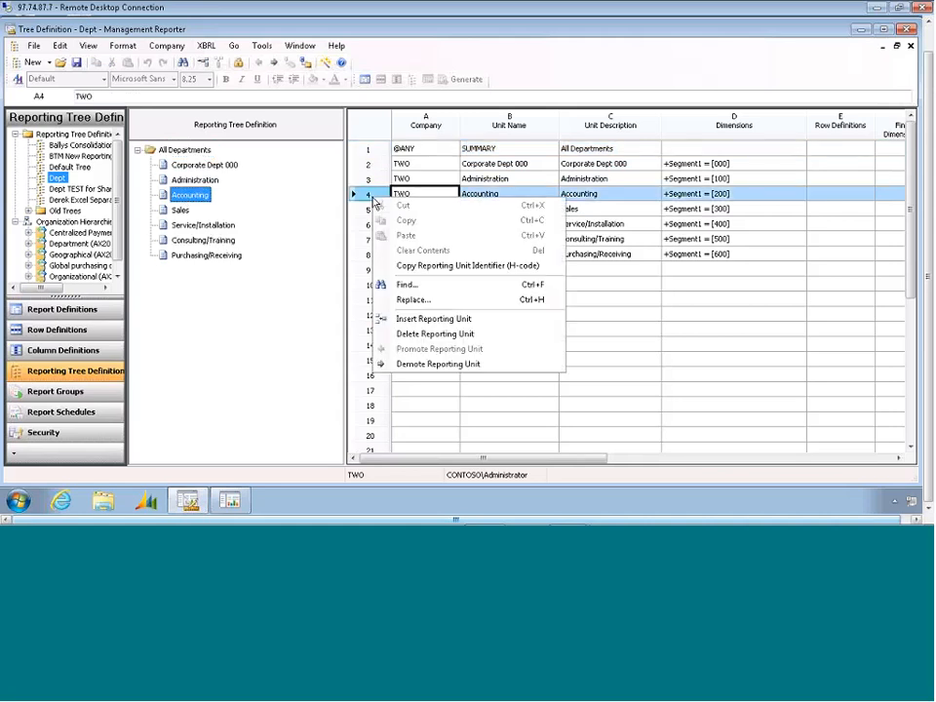
click(434, 318)
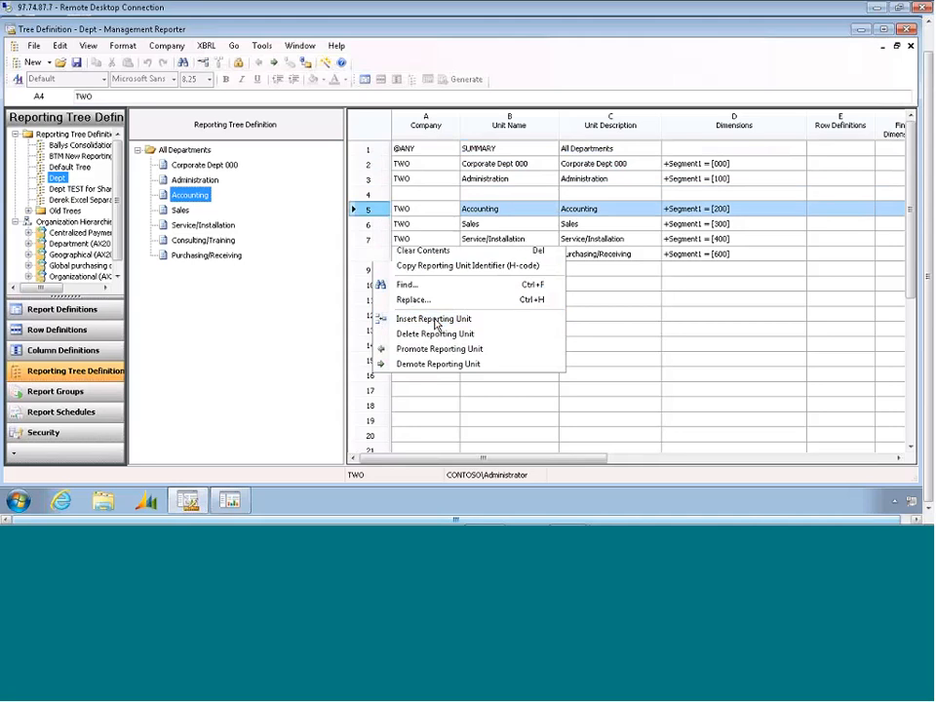
click(425, 194)
click(426, 194)
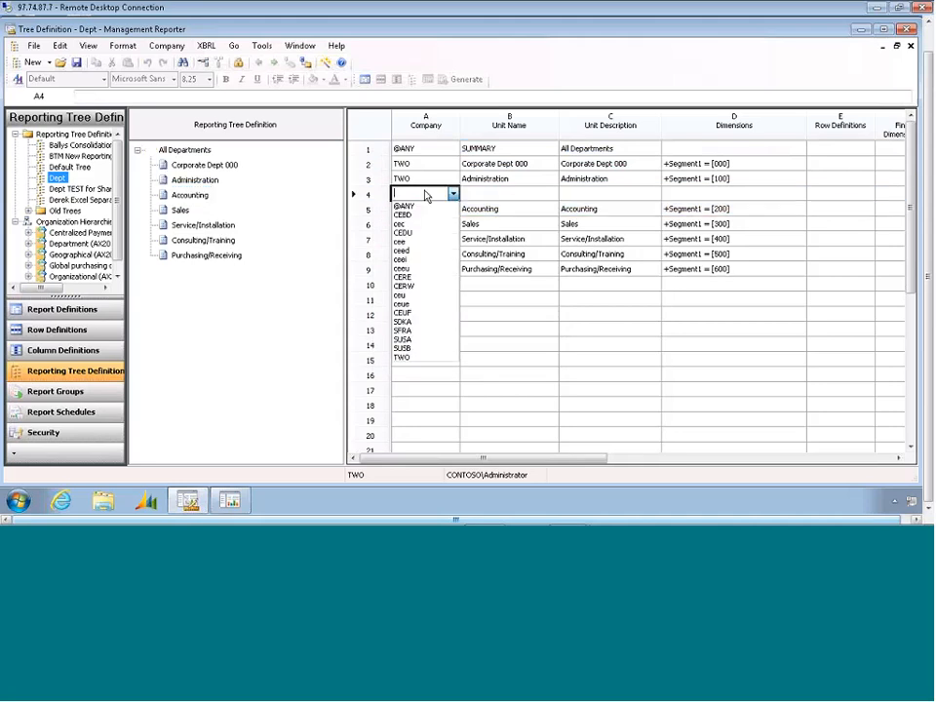
click(403, 357)
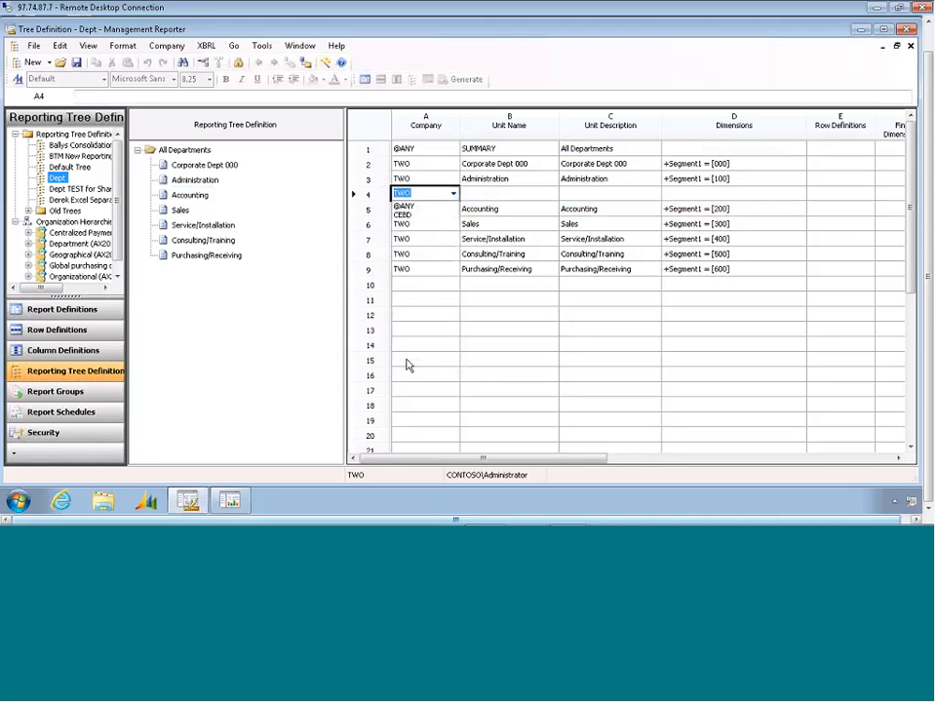
- Name the new reporting unit summary2 and give it the unit description Group 1
click(512, 198)
text(summary)
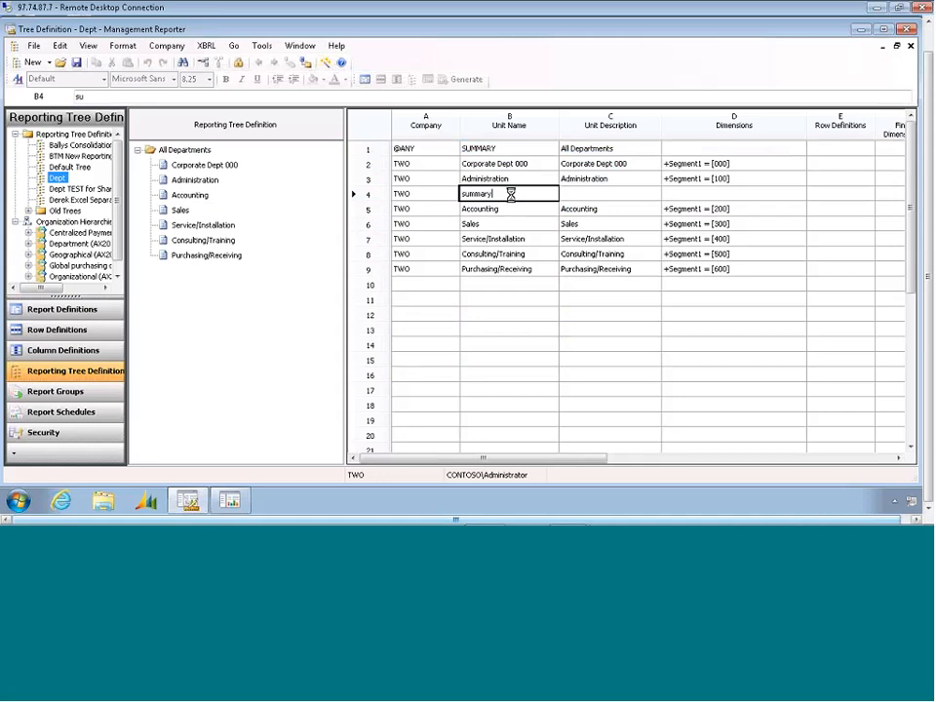
text(2)
key(Tab)
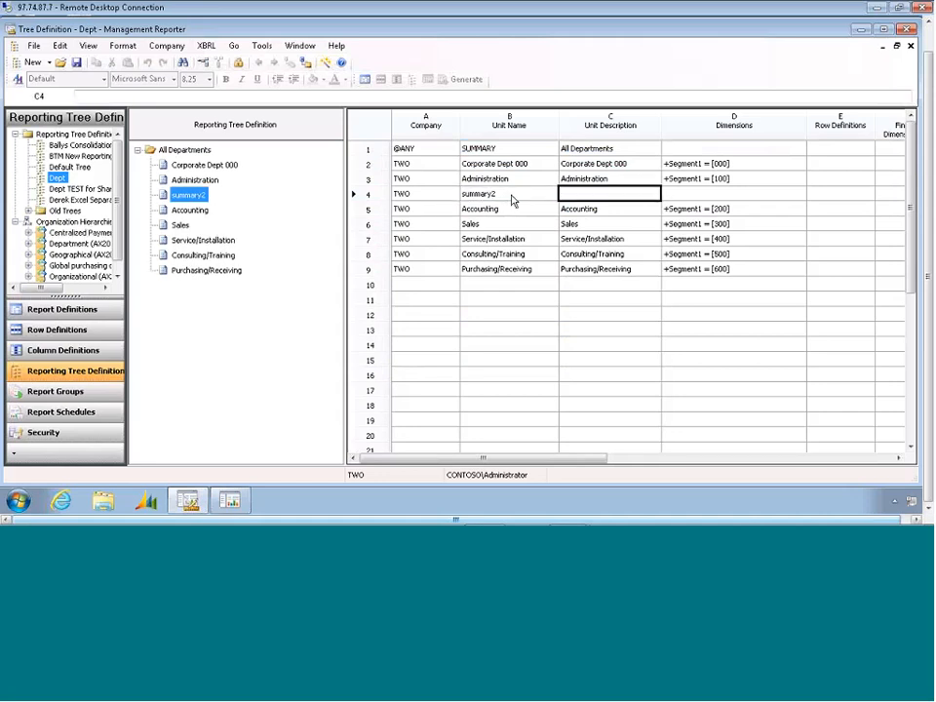
text(Group 1)
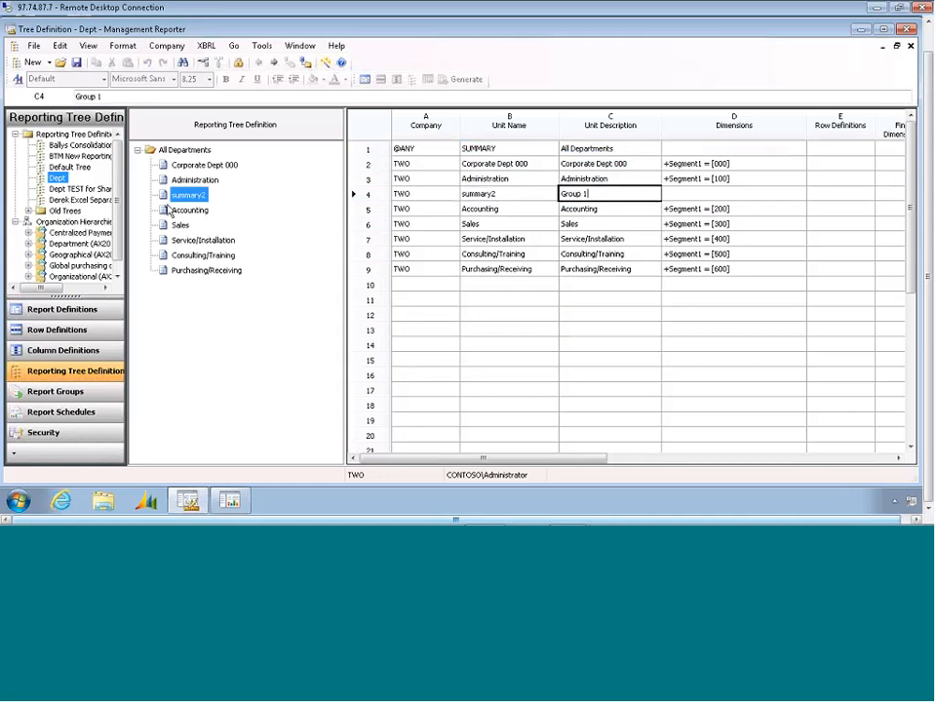
- Move the Accounting, Sales and Service/Installation units together so they become children of Group 1
click(183, 209)
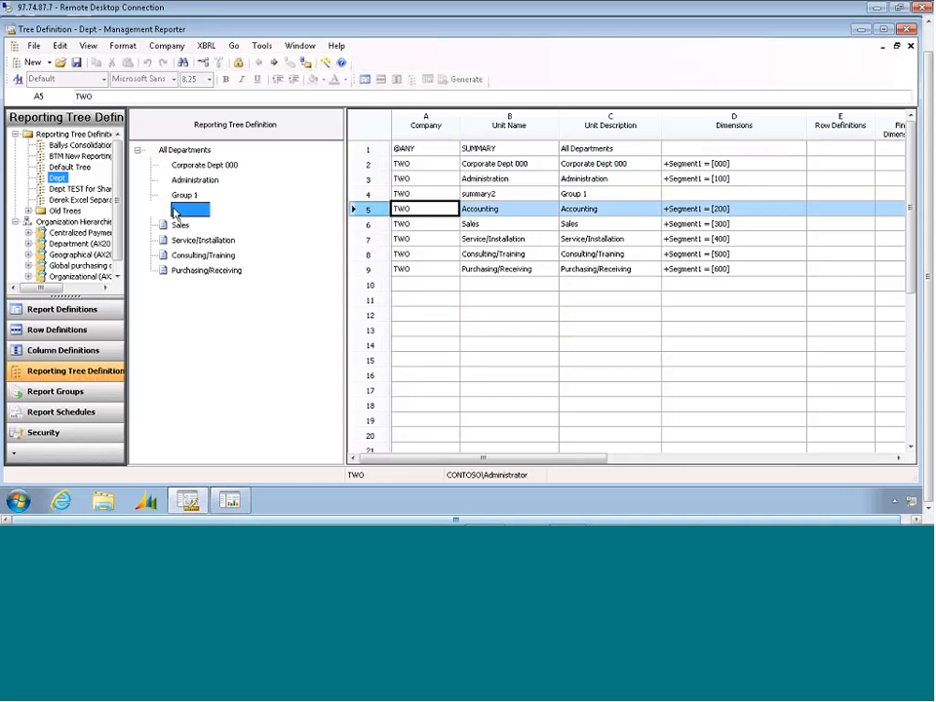
shift+click(183, 242)
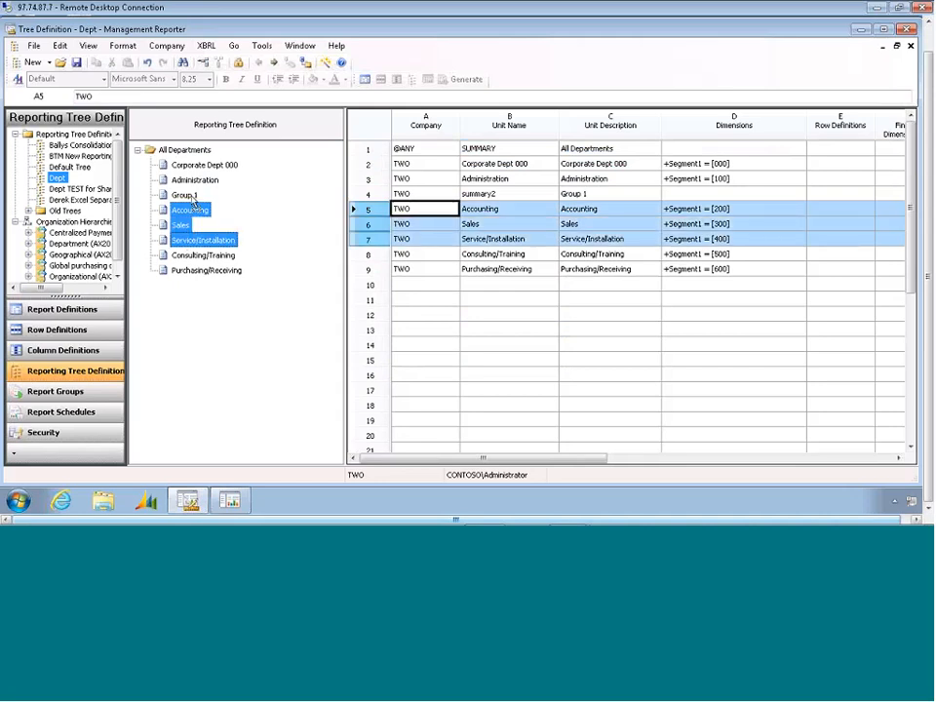
drag(192, 202, 185, 196)
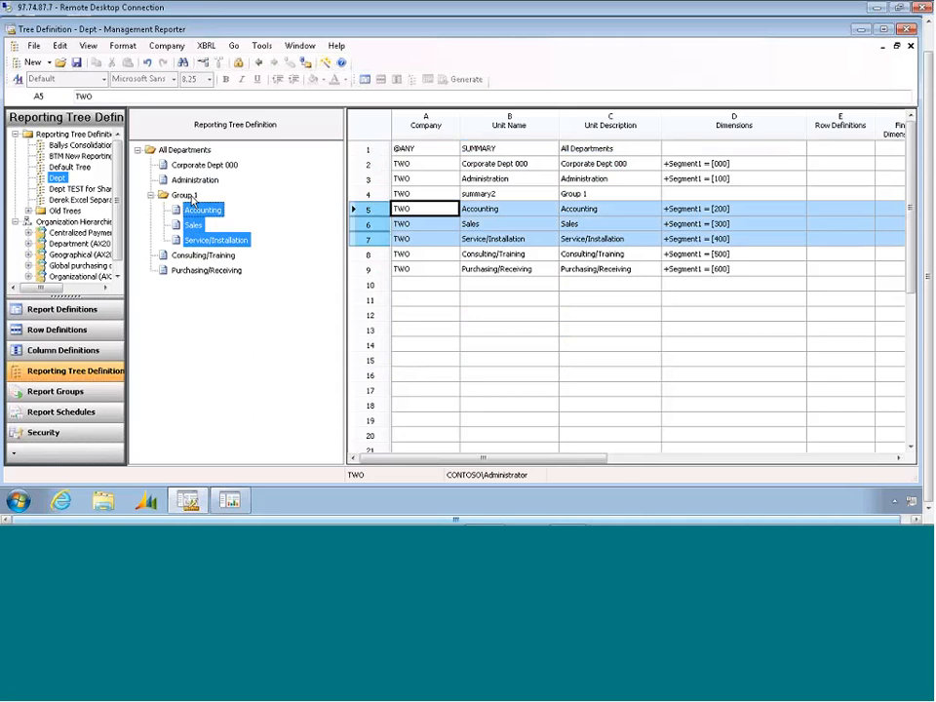
- Review the Group 1 parent unit, its Accounting and Sales child units, and the neighbouring Administration unit
click(186, 196)
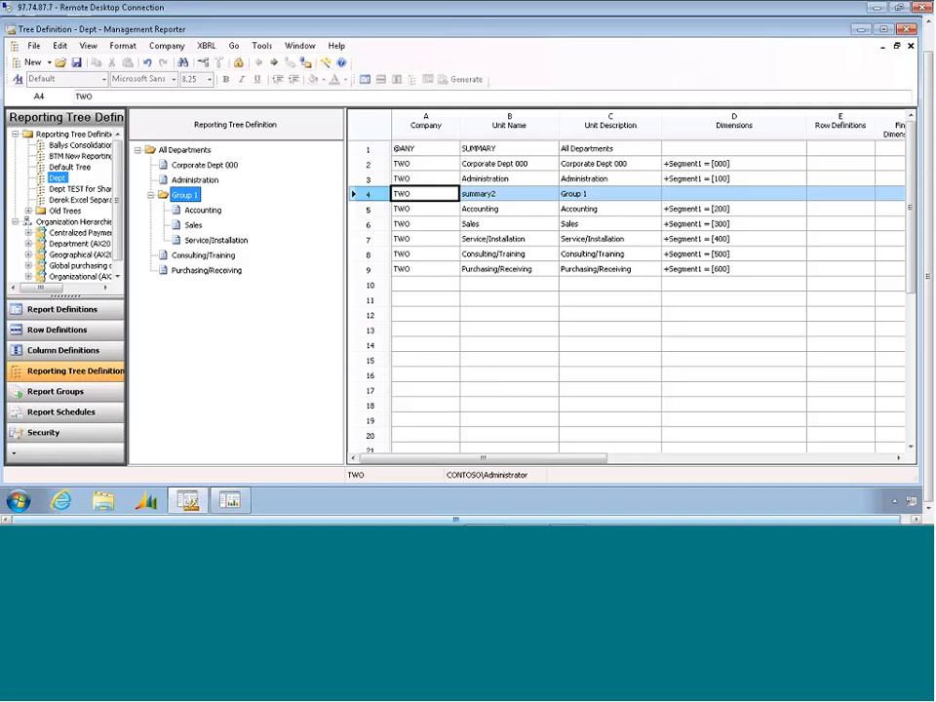
click(195, 180)
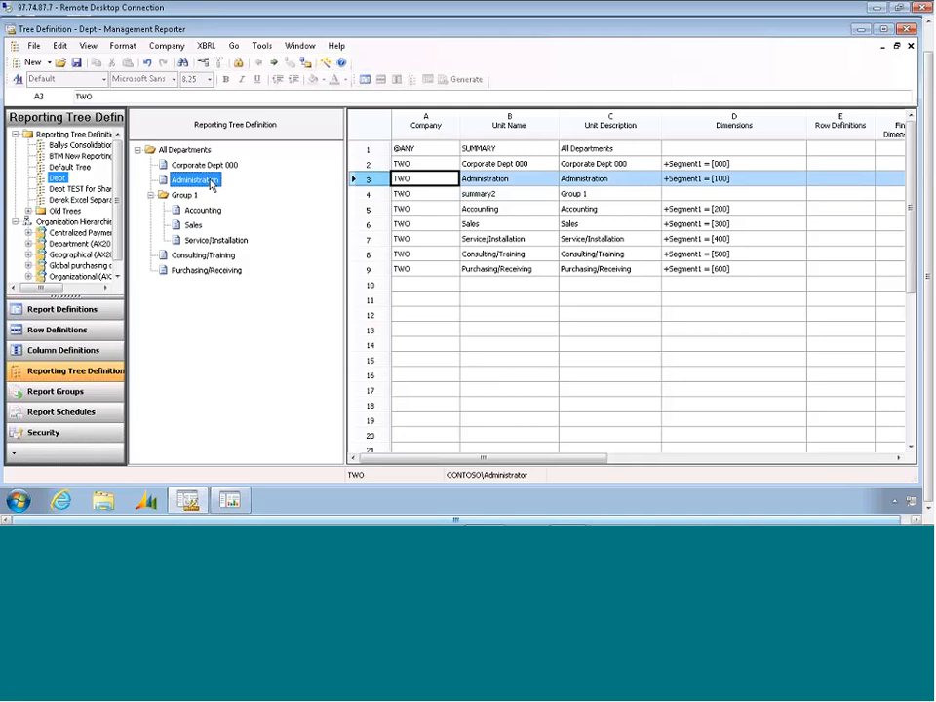
click(202, 210)
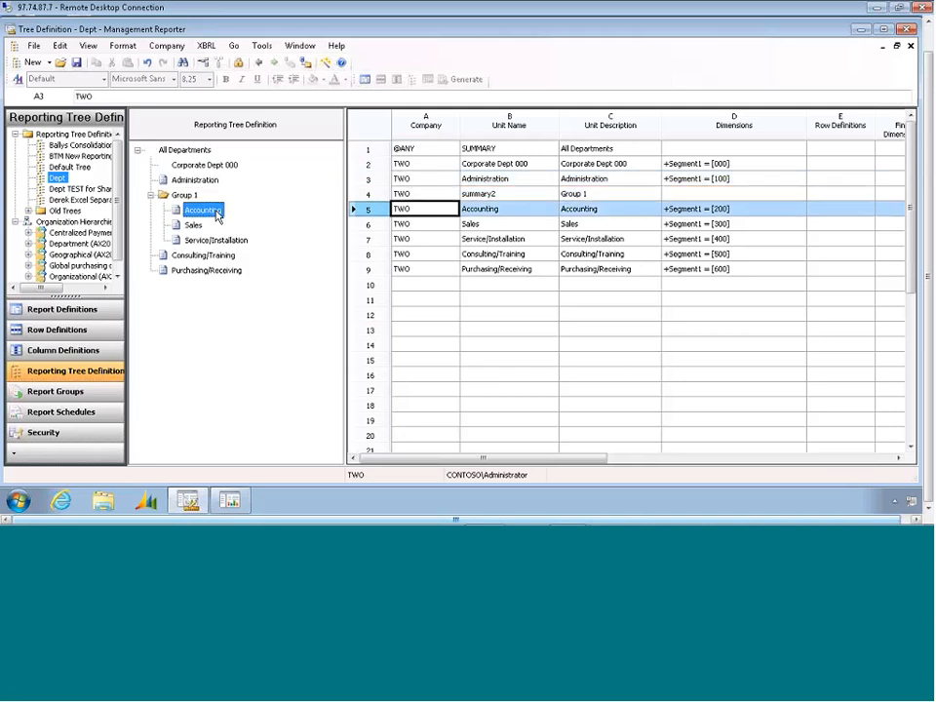
click(194, 225)
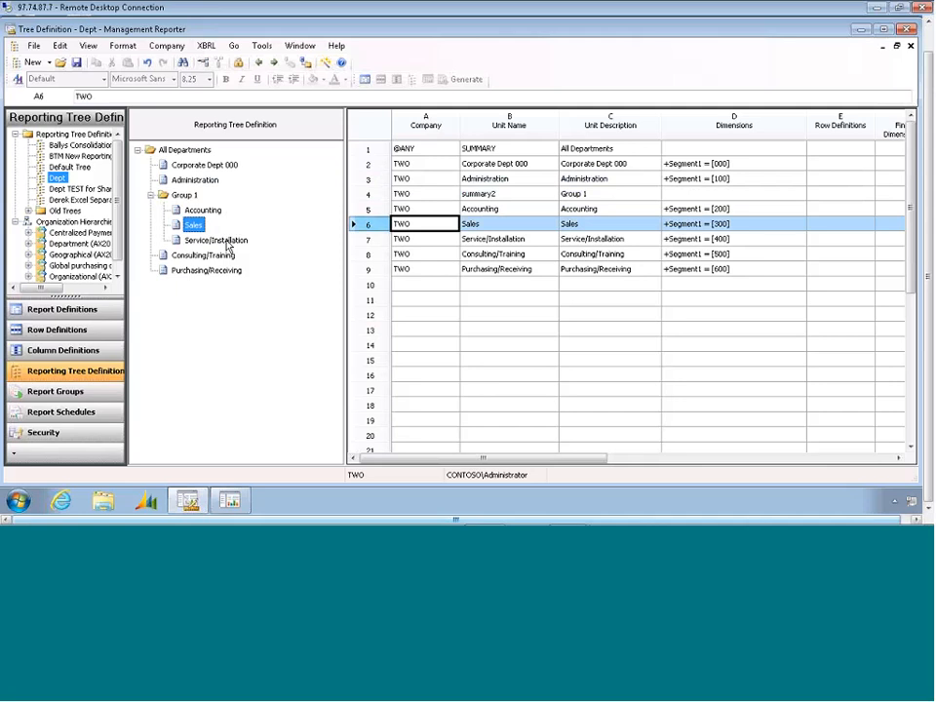
click(184, 196)
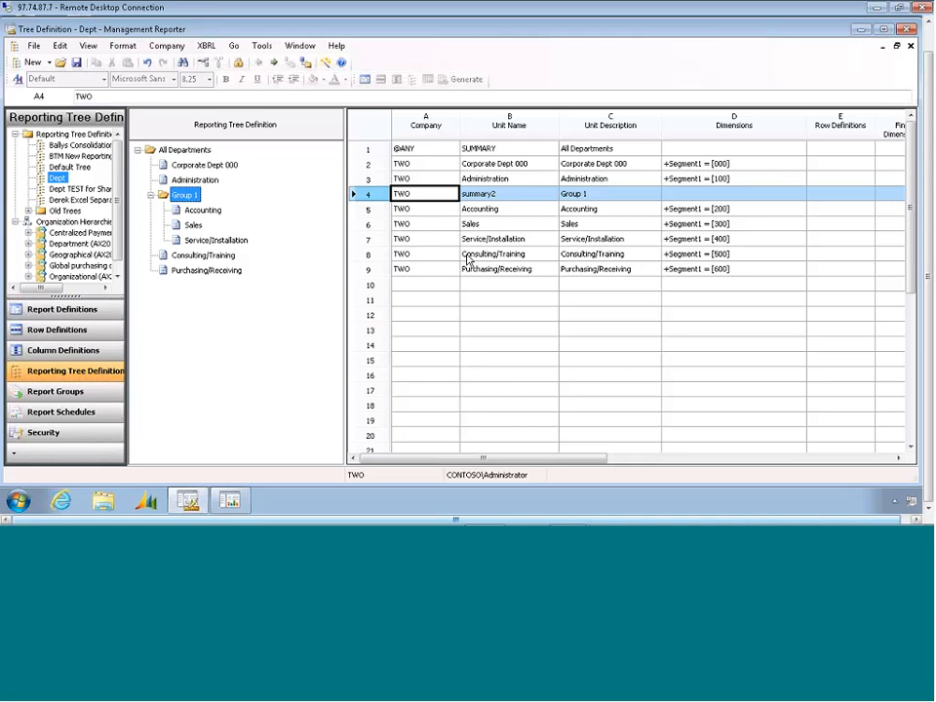
- Return to the PL Sum Roll Qtr report definition and view the available row, column and tree building blocks
click(365, 79)
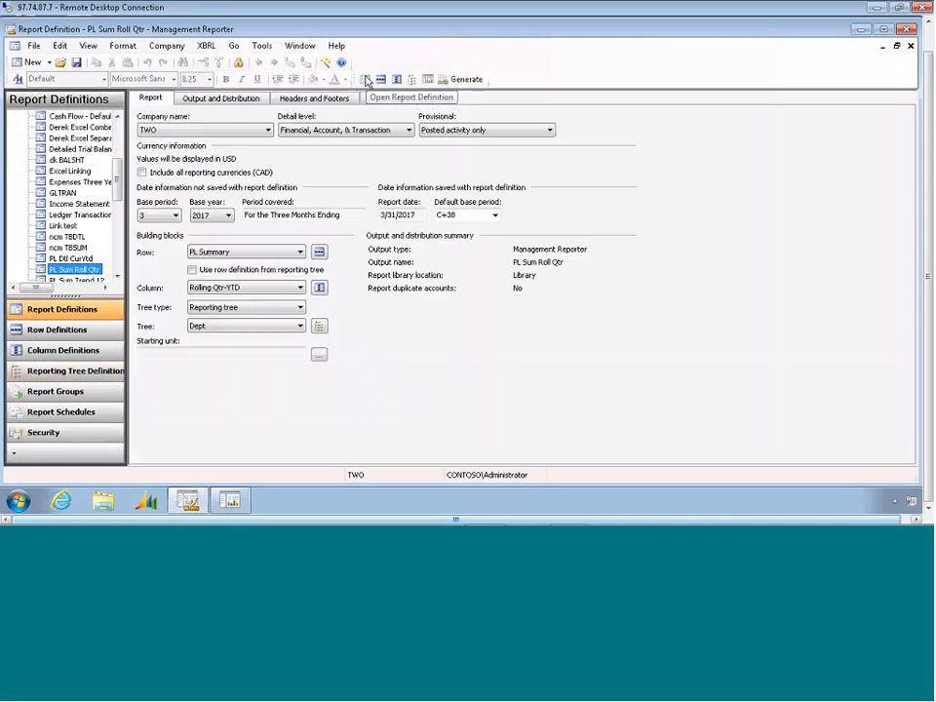
click(250, 255)
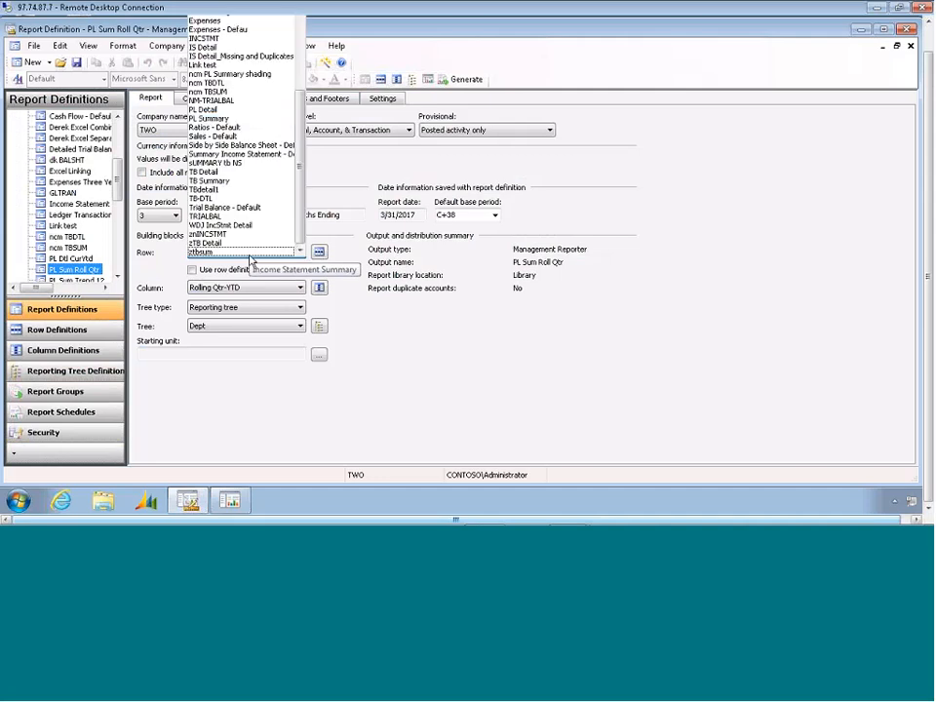
click(250, 255)
click(300, 288)
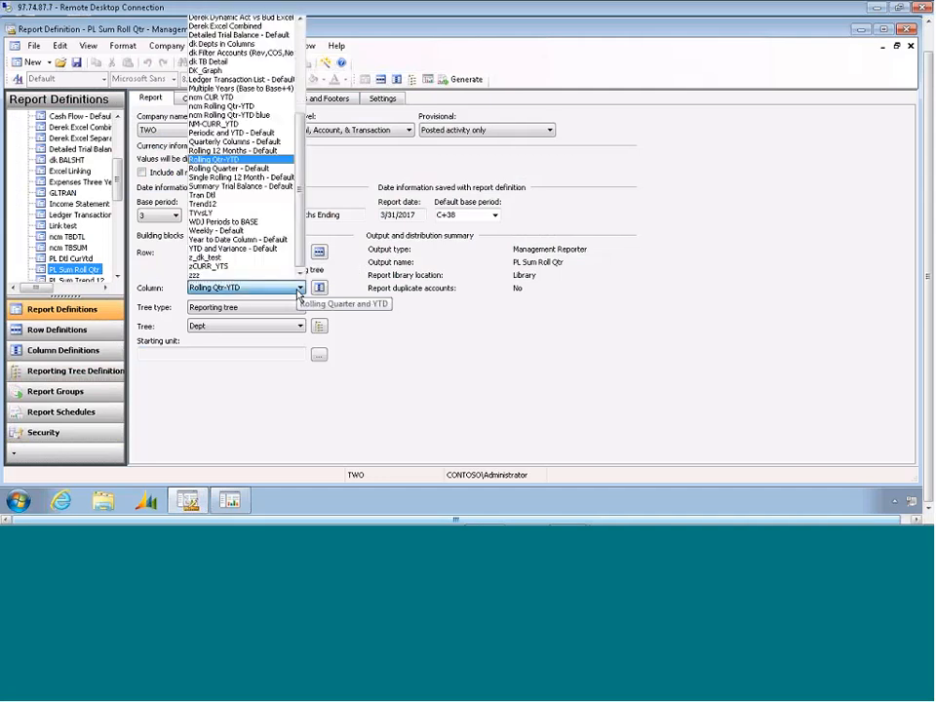
click(434, 305)
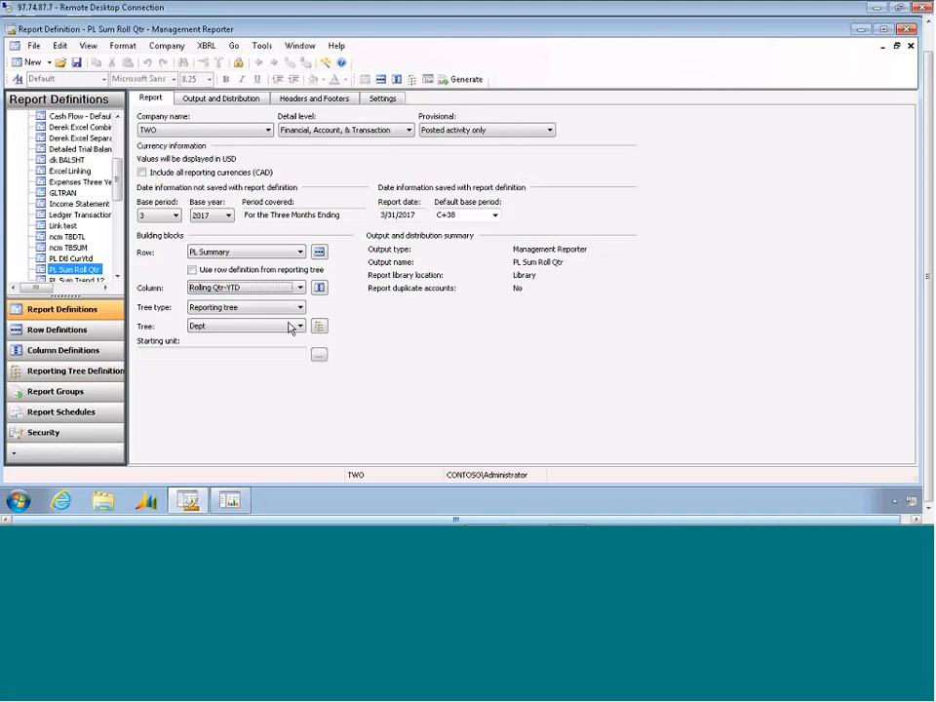
click(296, 326)
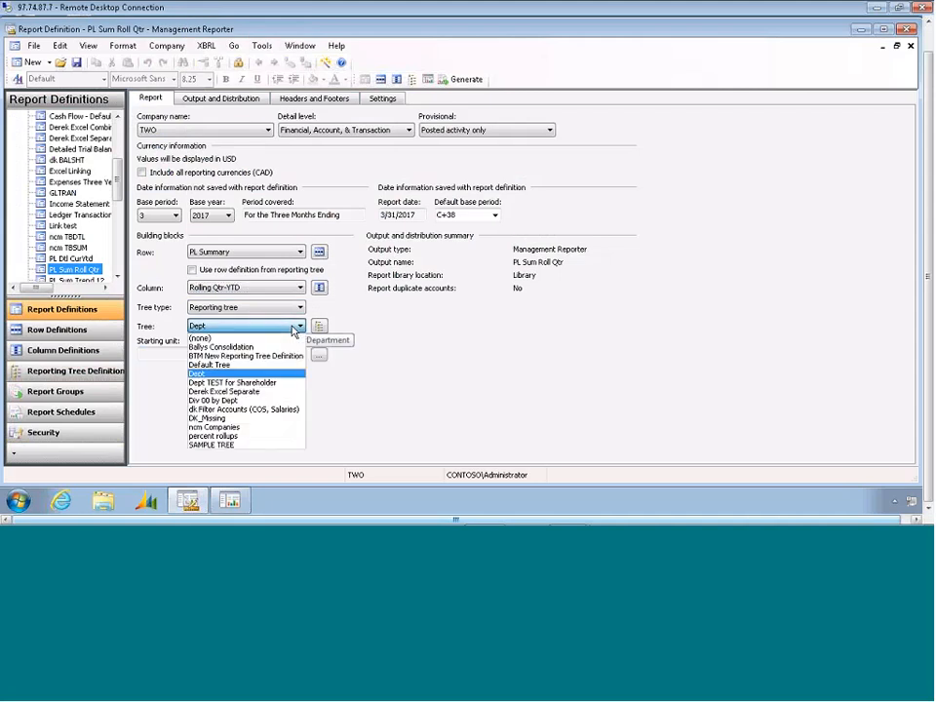
click(293, 328)
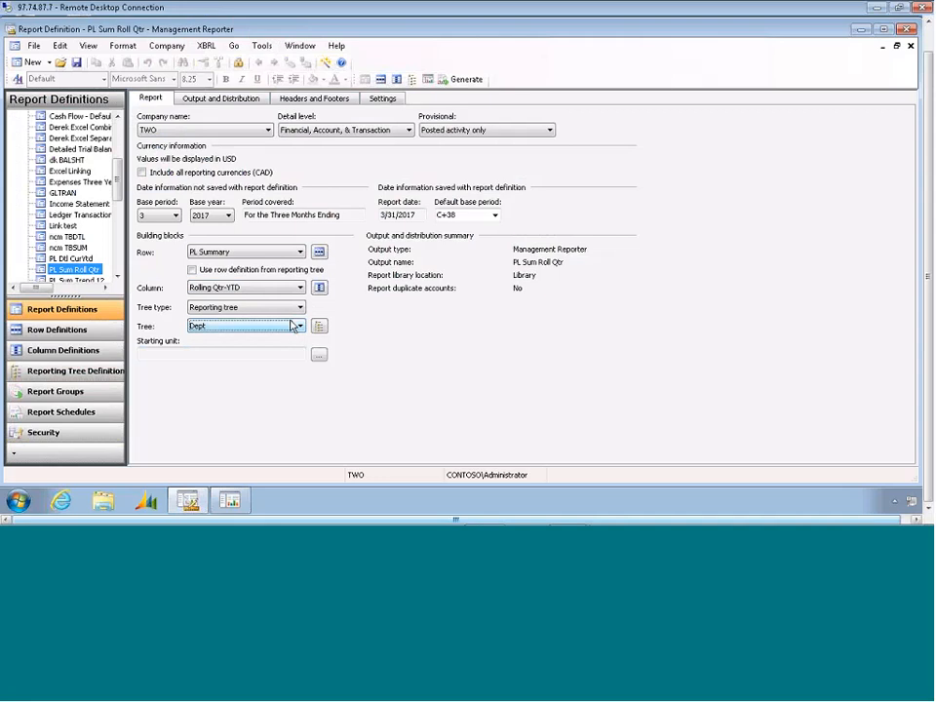
- View the base year and base period choices in the PL Sum Roll Qtr report definition
click(227, 216)
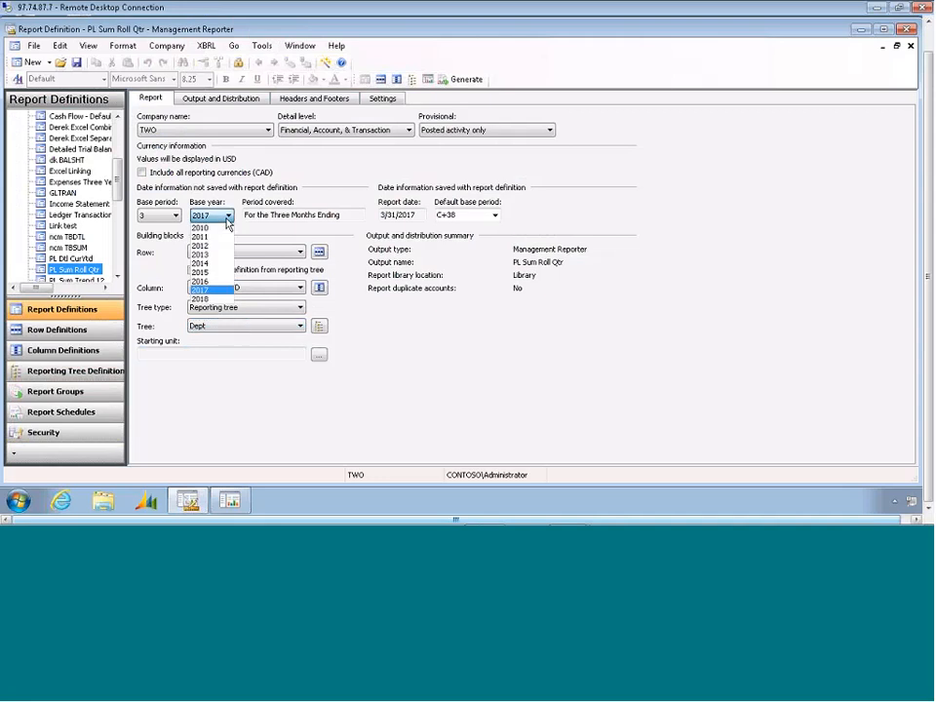
click(227, 223)
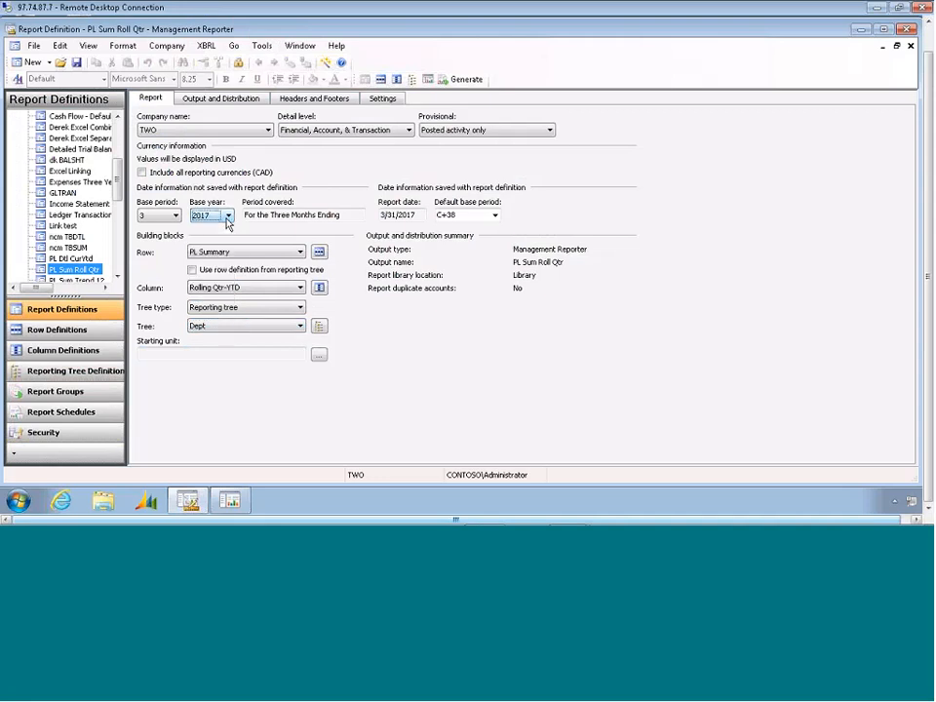
click(175, 217)
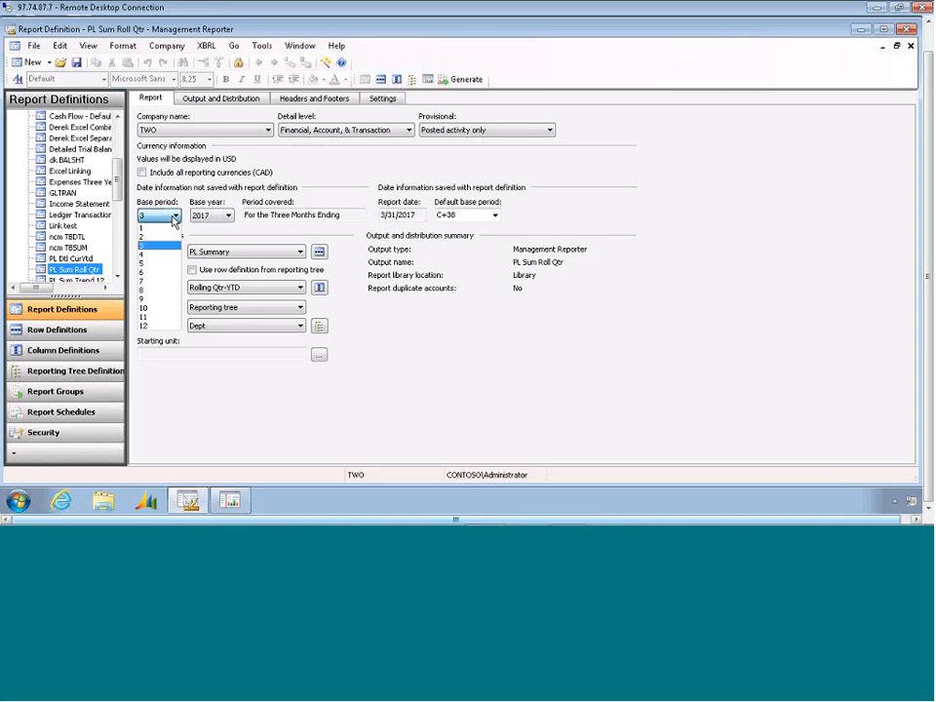
click(173, 218)
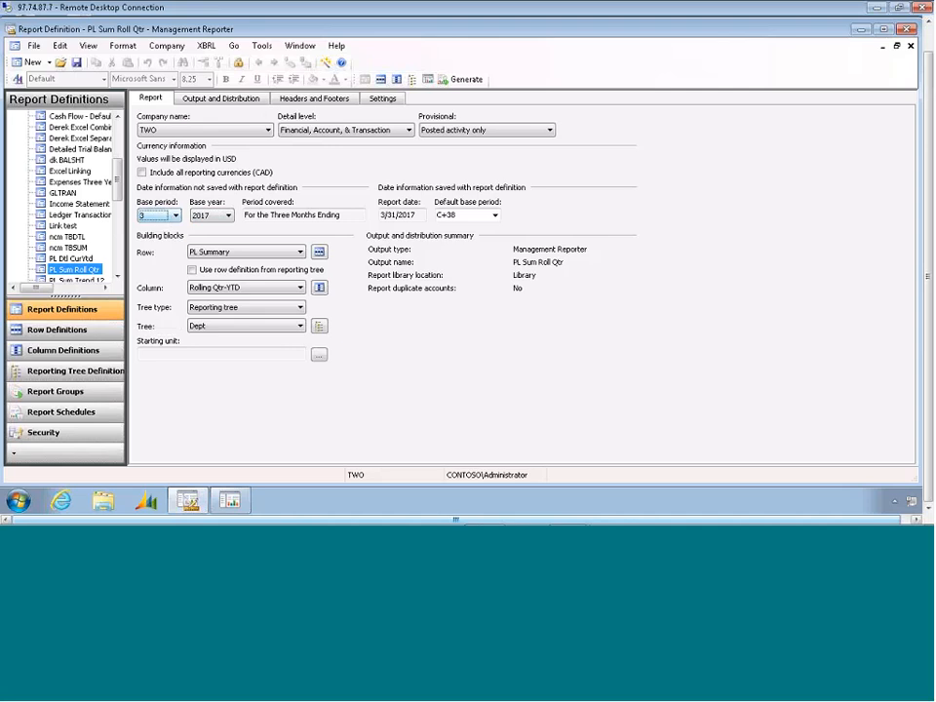
click(458, 81)
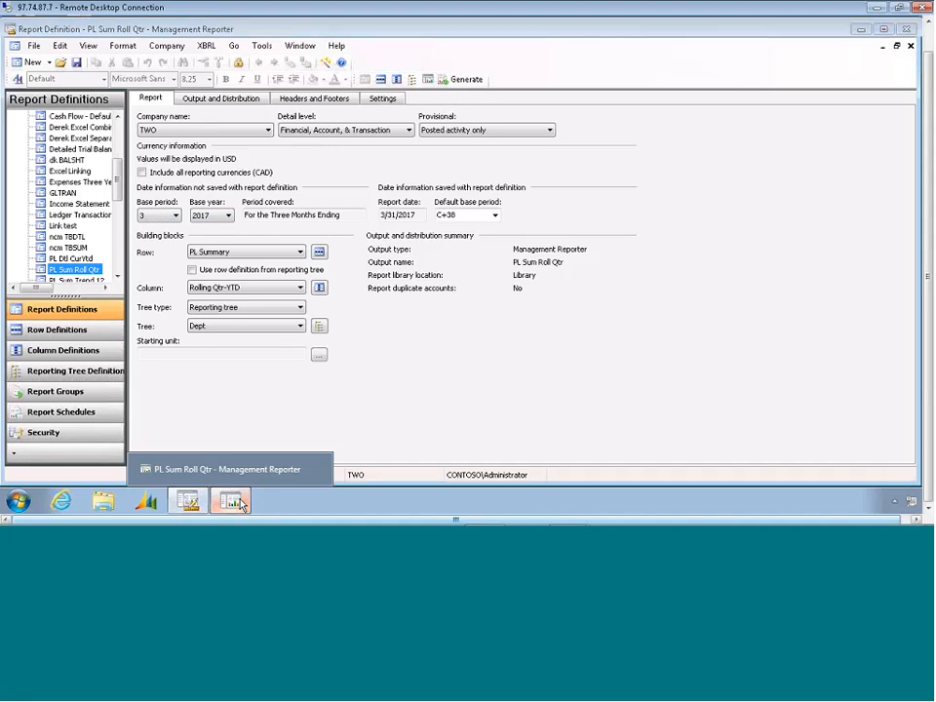
- Switch to the Report Viewer and copy the link of the Monthly Reporting Package report group from the Report Library root
click(242, 502)
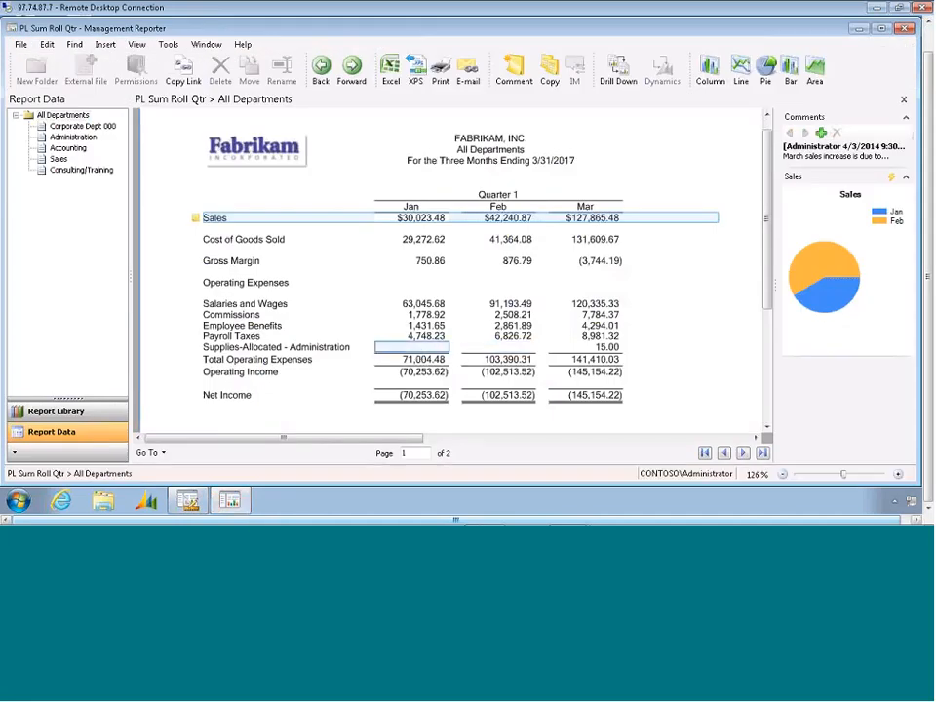
click(84, 411)
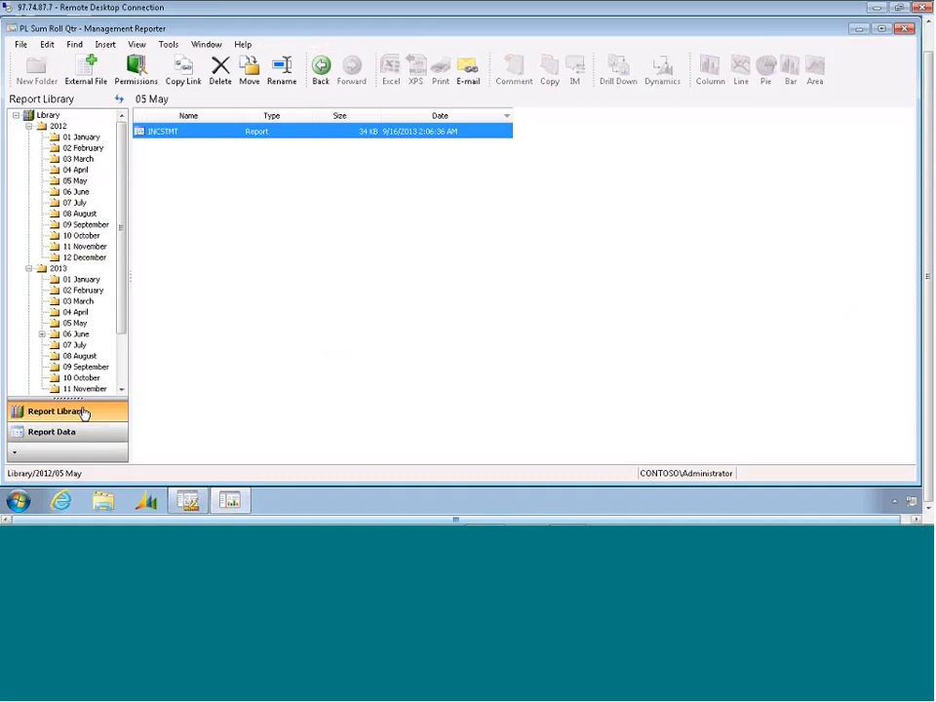
click(48, 115)
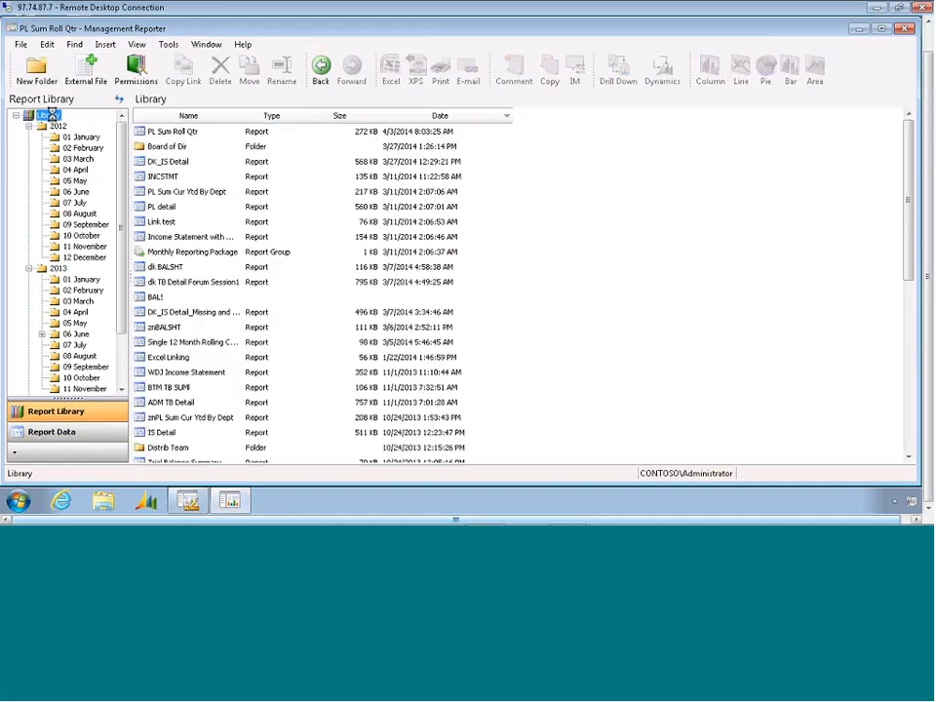
click(205, 255)
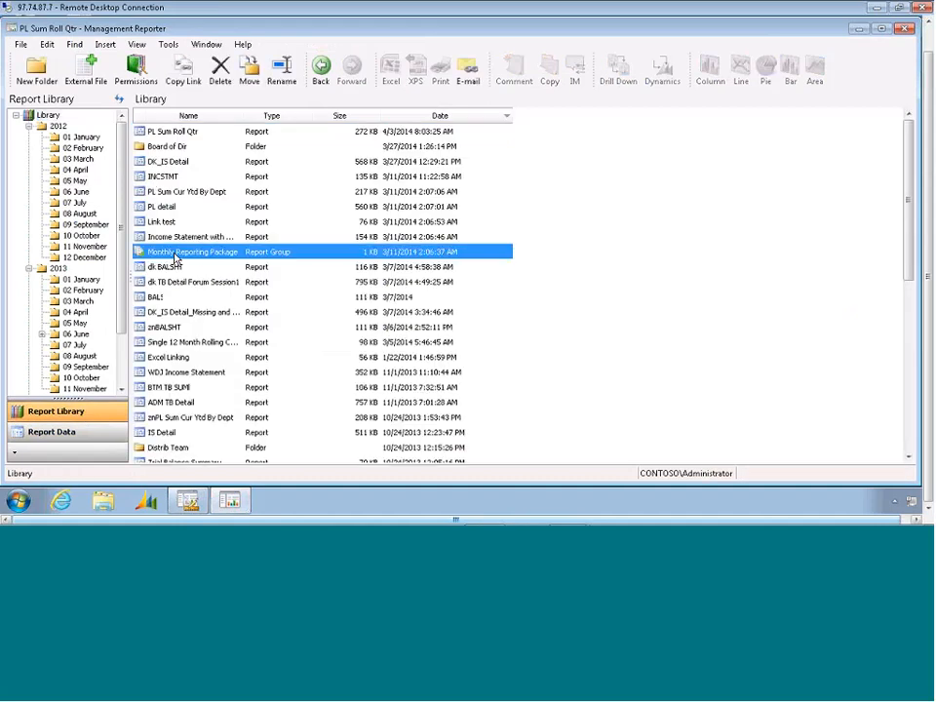
right_click(206, 258)
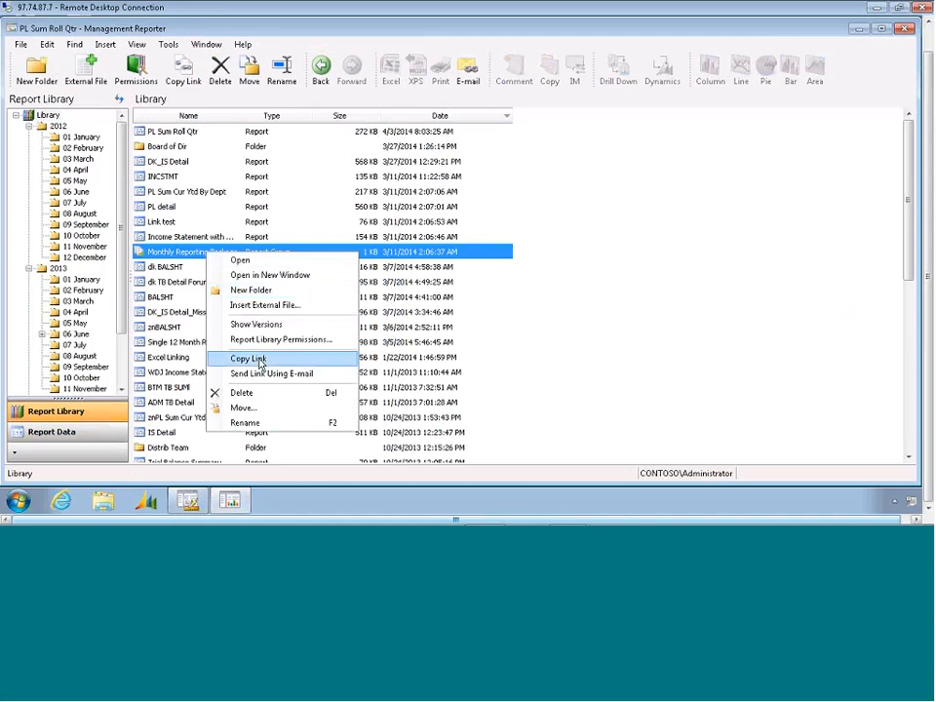
click(258, 360)
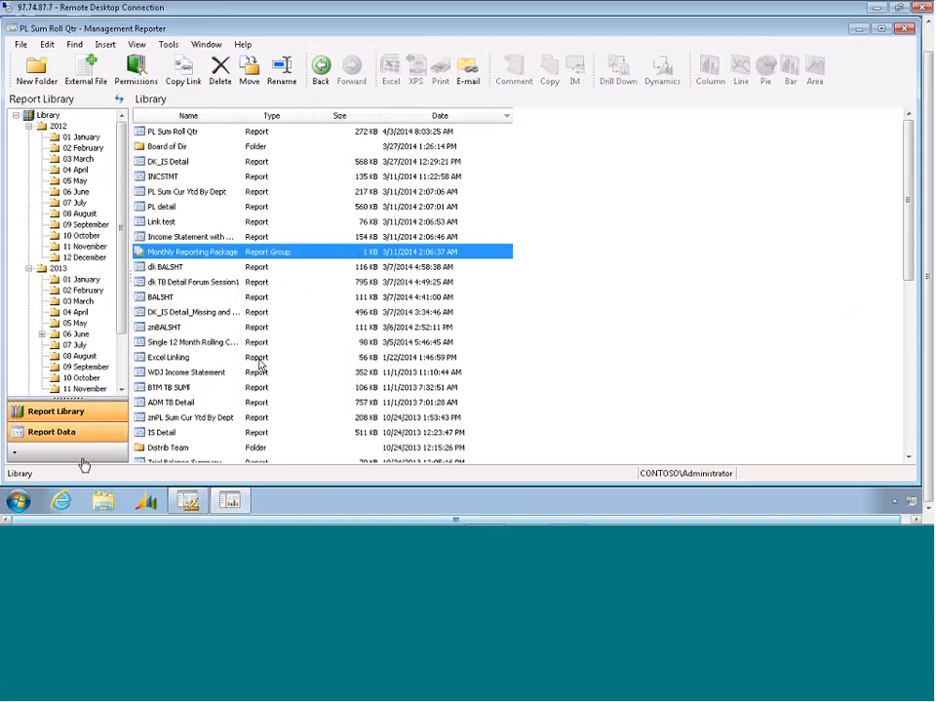
- Open Internet Explorer, then move and enlarge its window until it fills the remote desktop
click(64, 494)
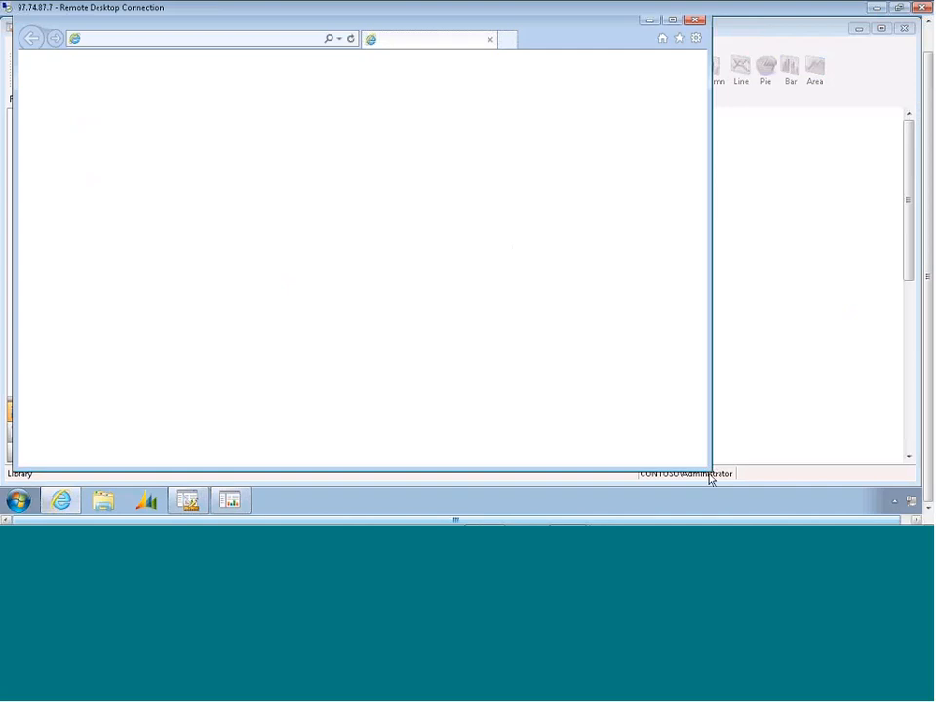
drag(709, 468, 659, 385)
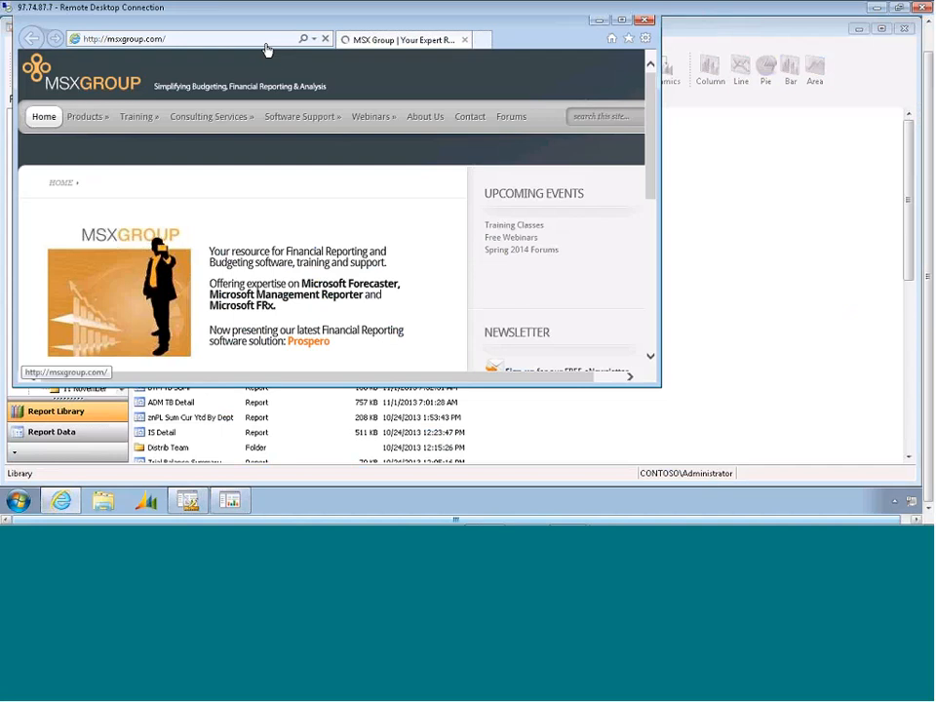
mouse_move(261, 23)
mouse_down()
mouse_move(271, 56)
mouse_move(252, 37)
mouse_up()
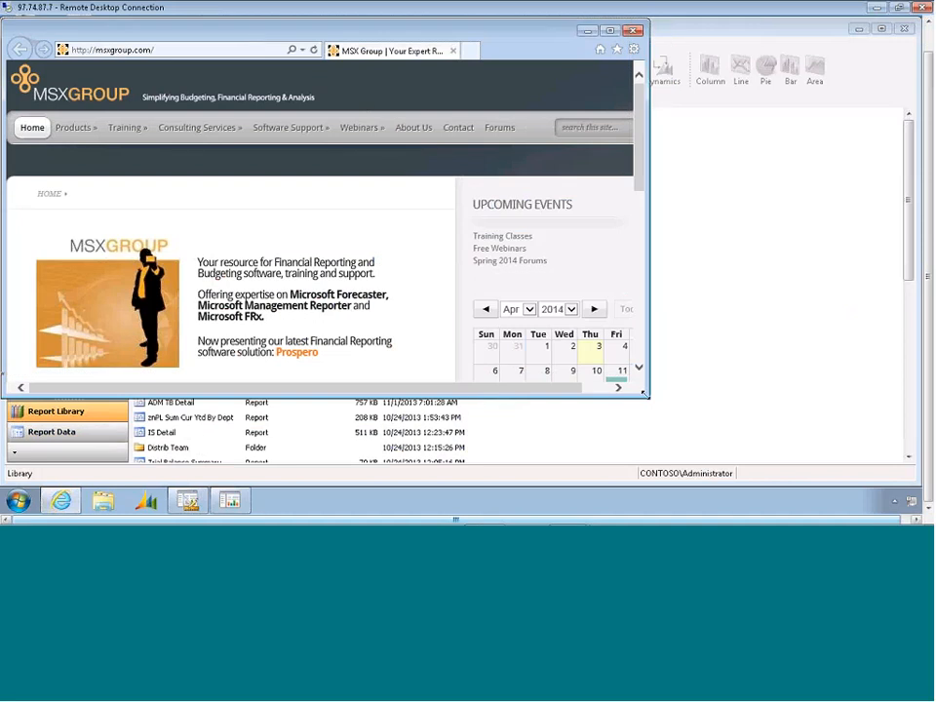
drag(643, 392, 914, 480)
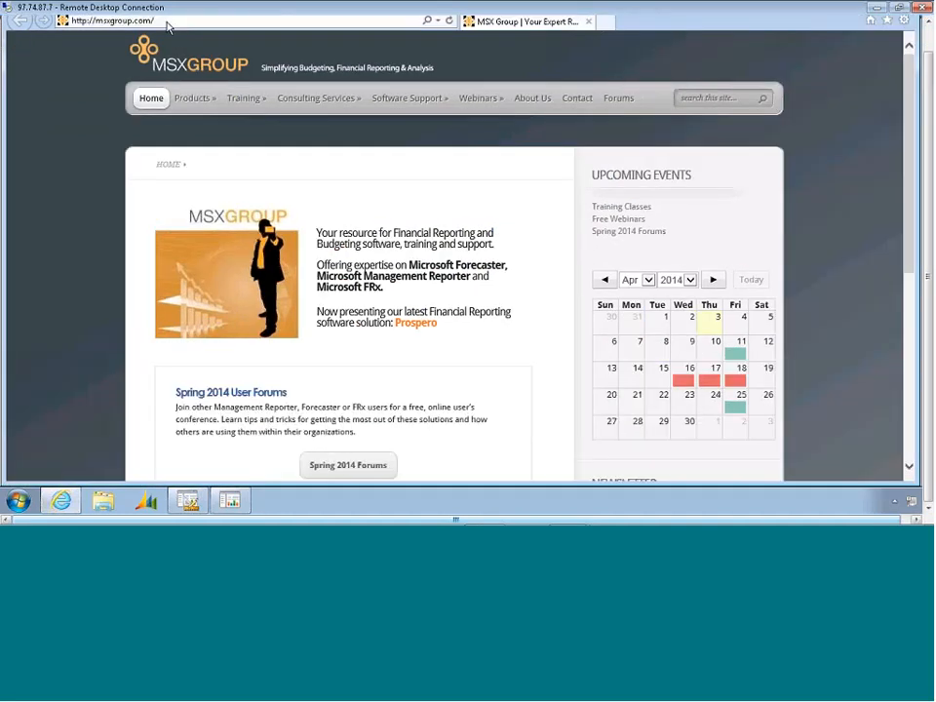
- Replace the browser address with the copied report group link and load the Monthly Reporting Package page
right_click(166, 21)
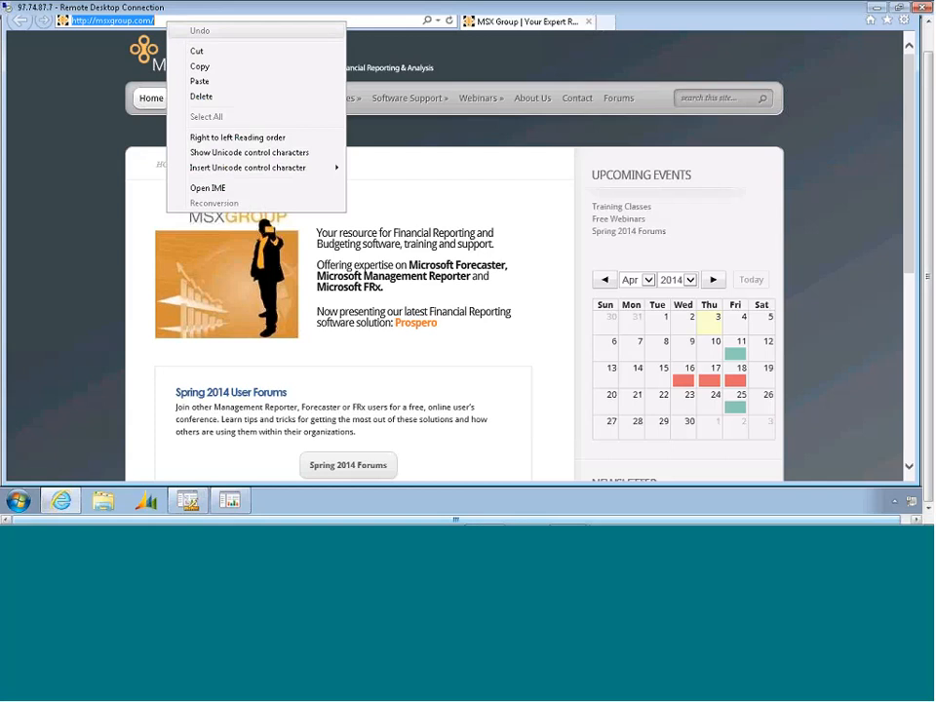
click(199, 84)
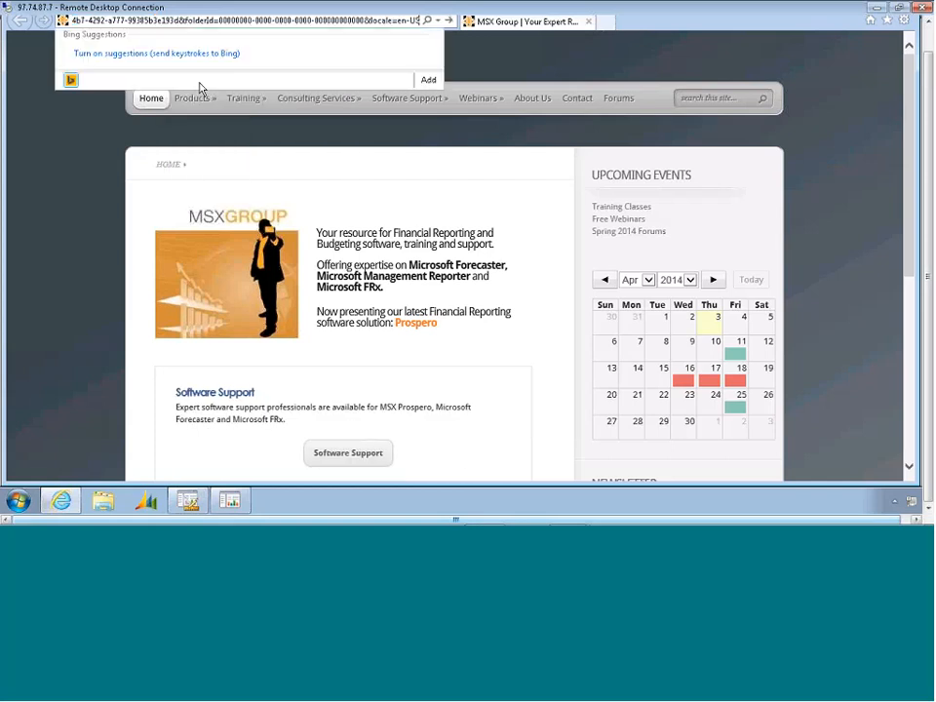
key(Return)
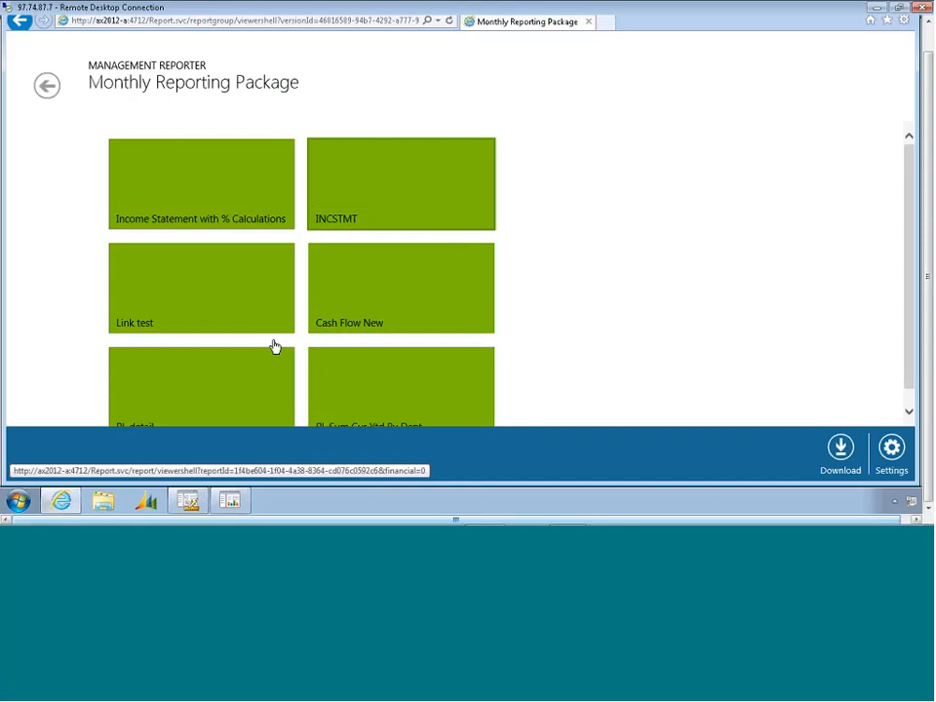
- Open the INCSTMT report from the package and display its Accounting reporting unit
click(422, 200)
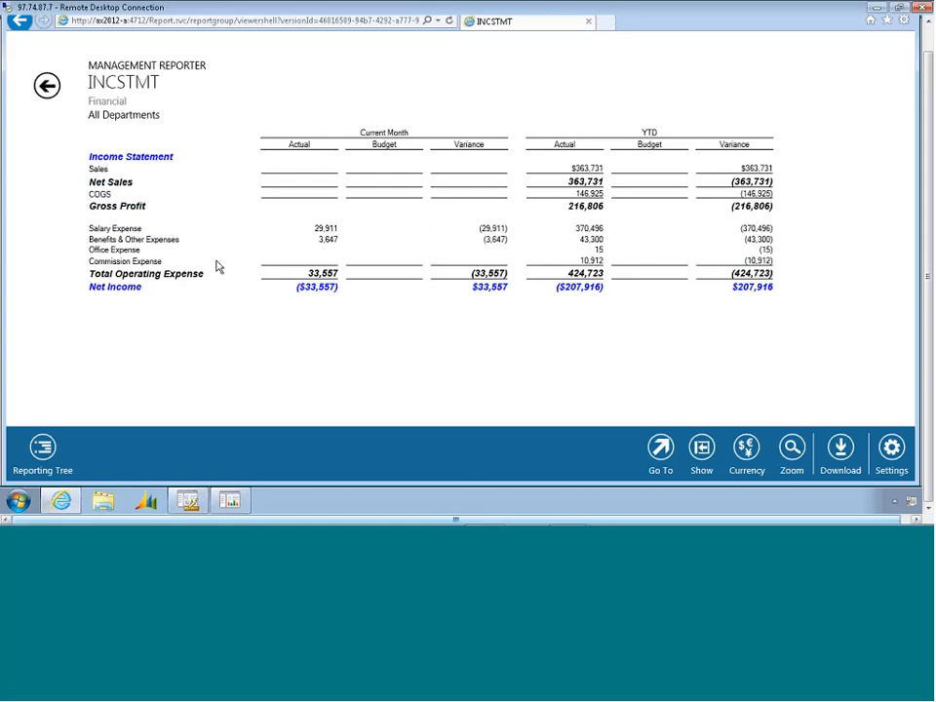
click(43, 451)
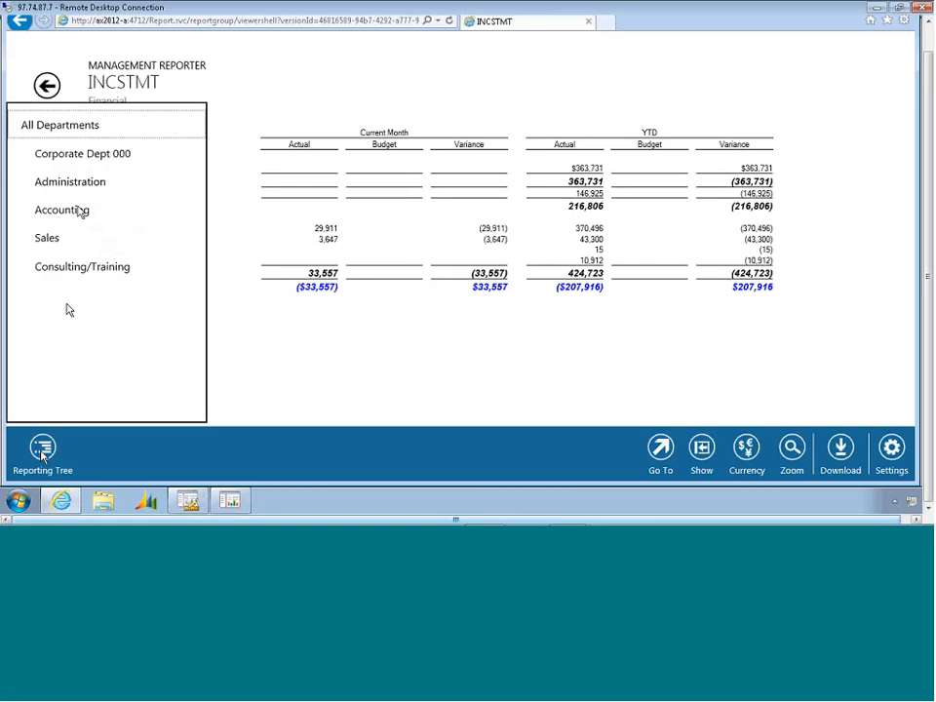
click(78, 211)
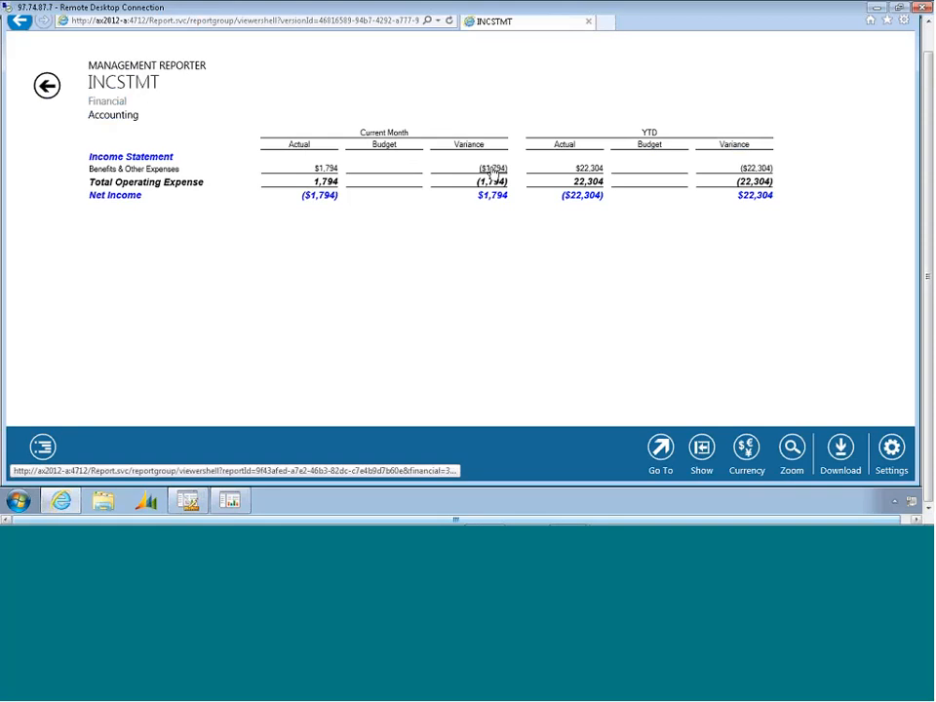
- Drill into Accounting's current-month actual Benefits & Other Expenses amount and return to the Monthly Reporting Package page
click(329, 172)
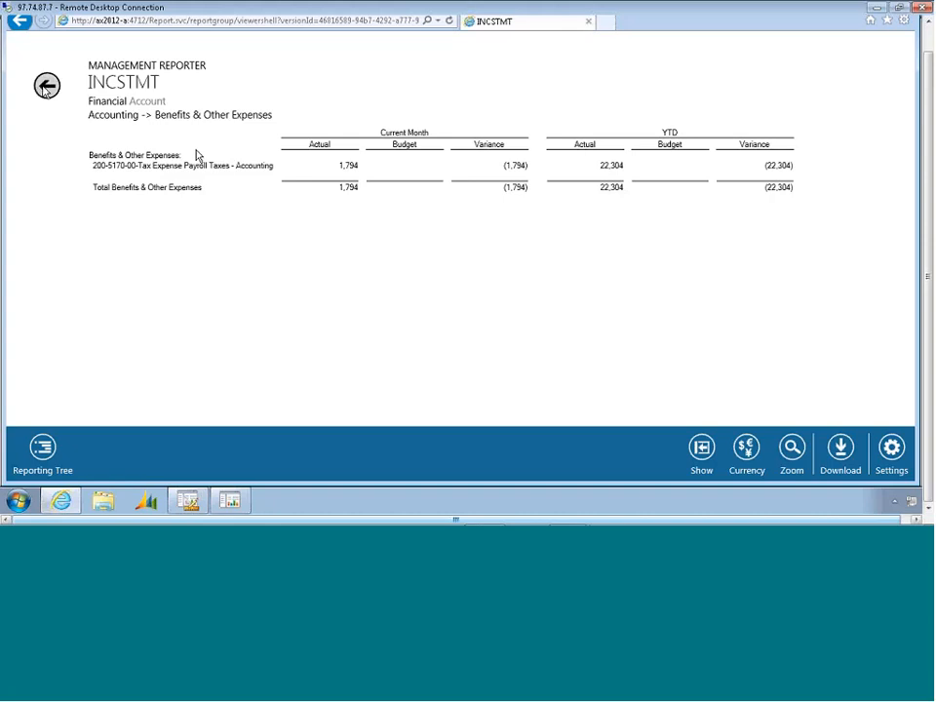
click(45, 86)
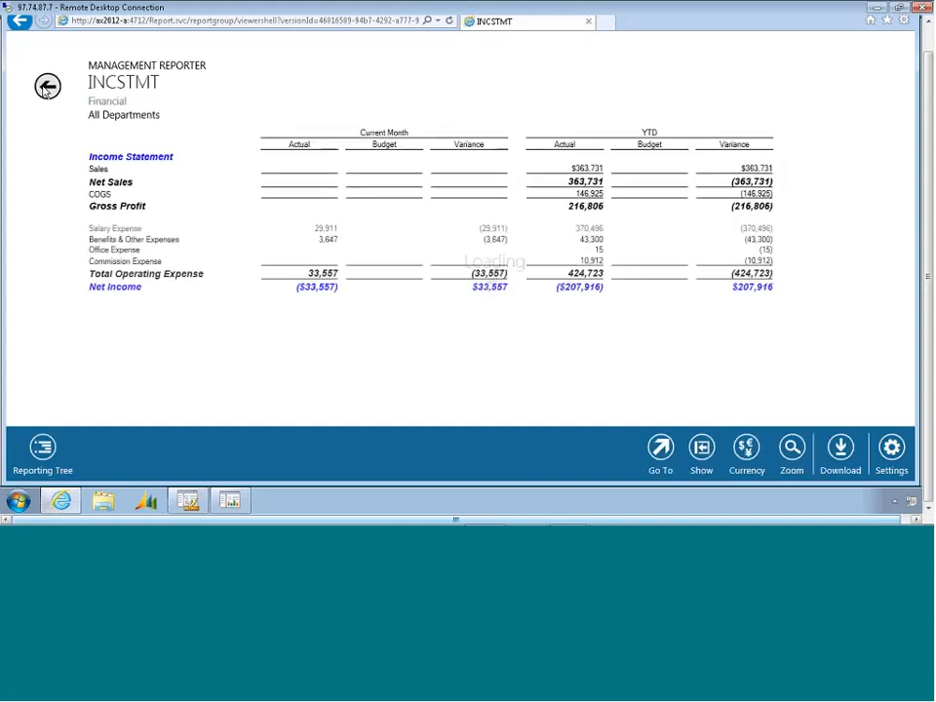
click(46, 87)
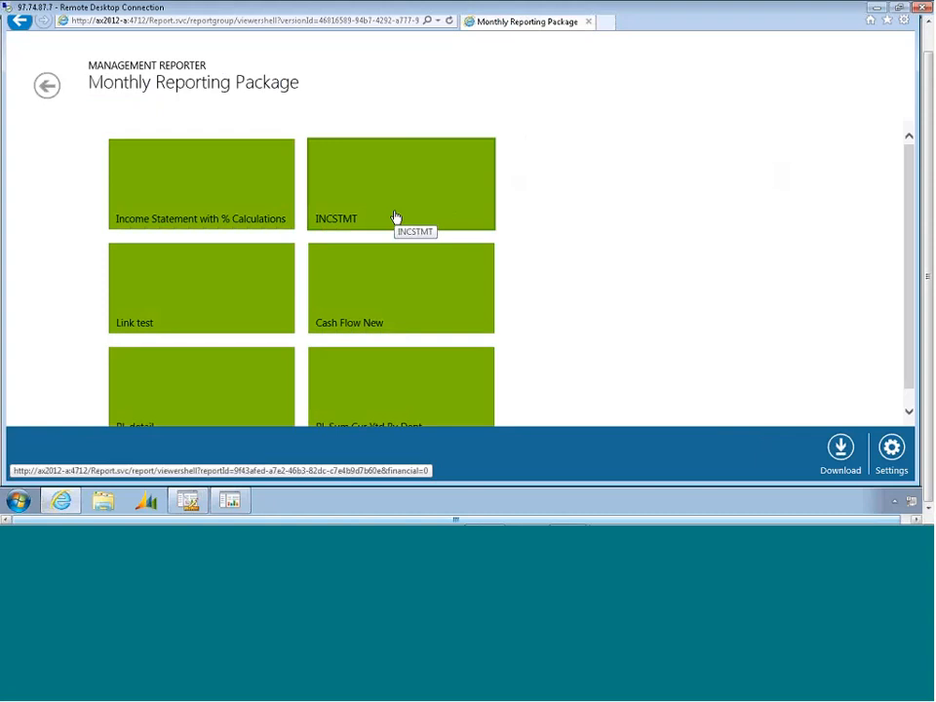
- Open the Income Statement with % Calculations report in a new browser tab and display it
right_click(198, 197)
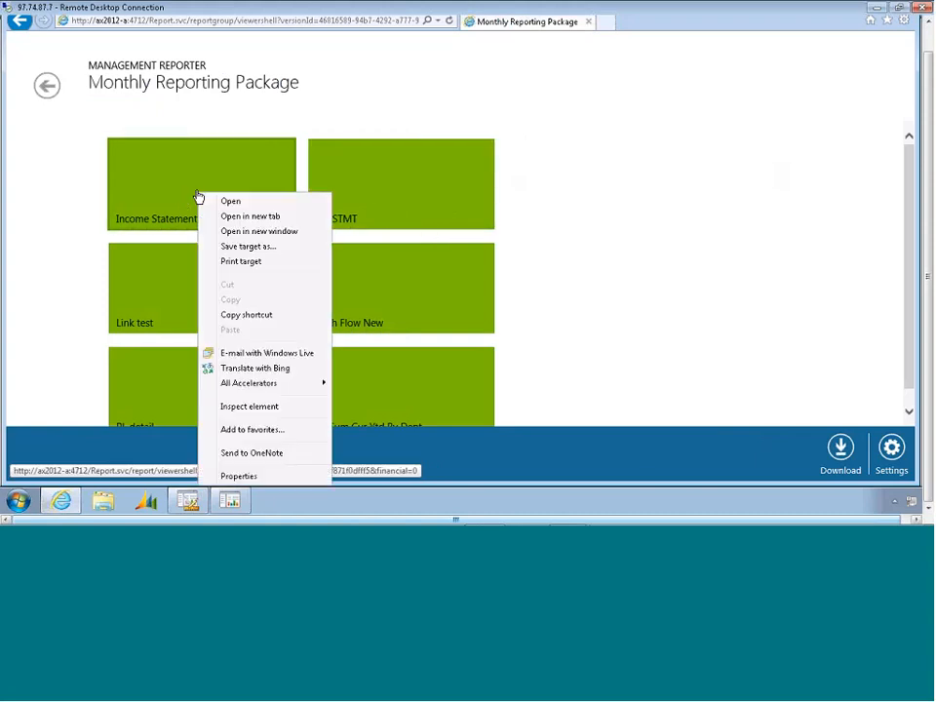
click(284, 223)
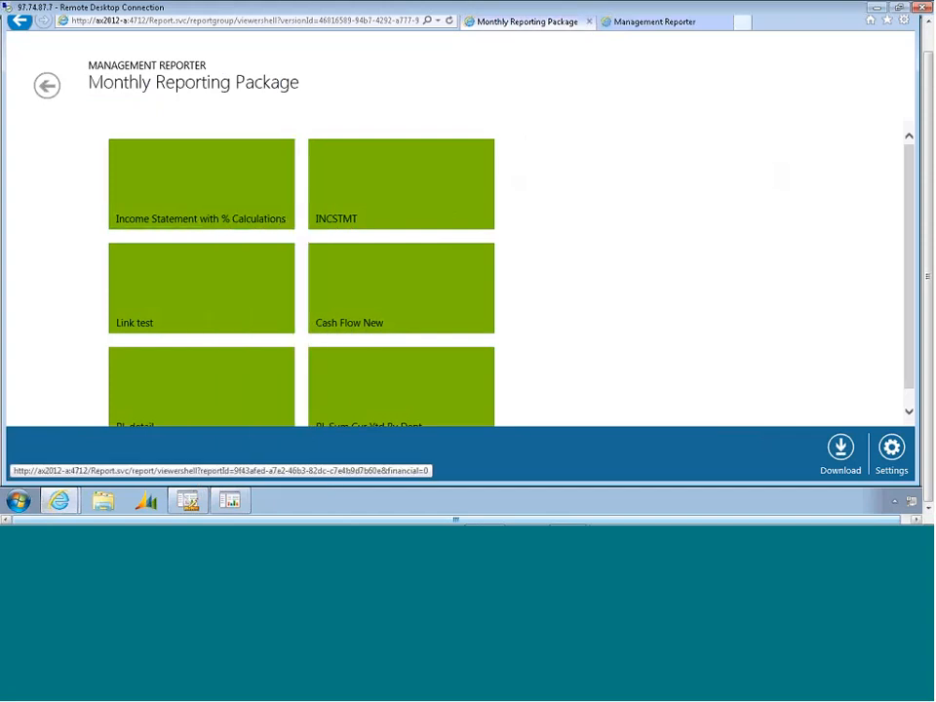
click(660, 28)
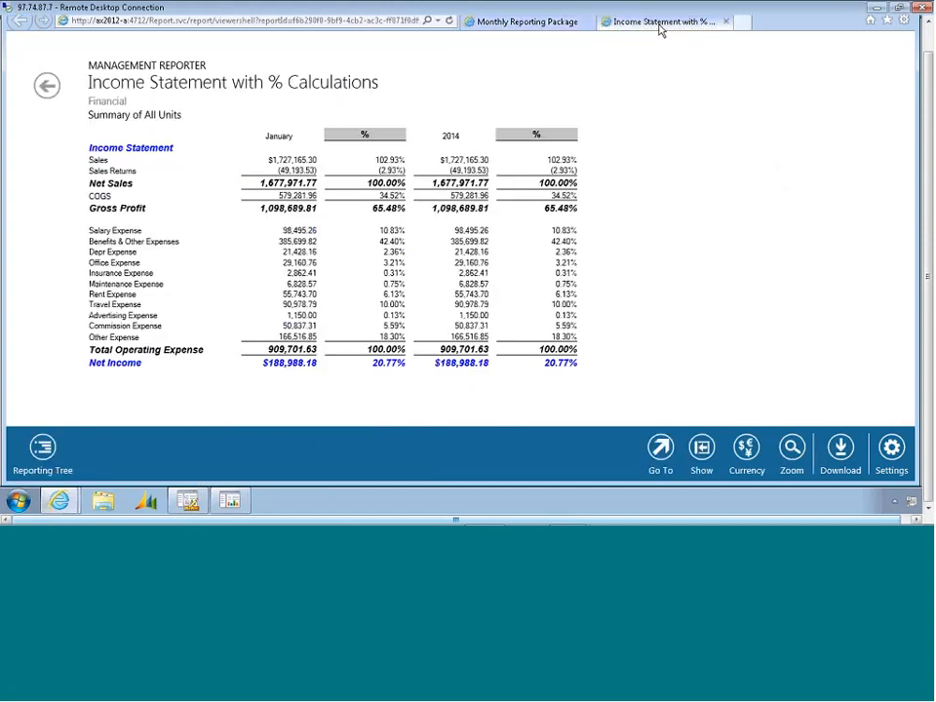
- Return to the Monthly Reporting Package page, open INCSTMT in another new browser tab and display it
click(571, 28)
right_click(416, 196)
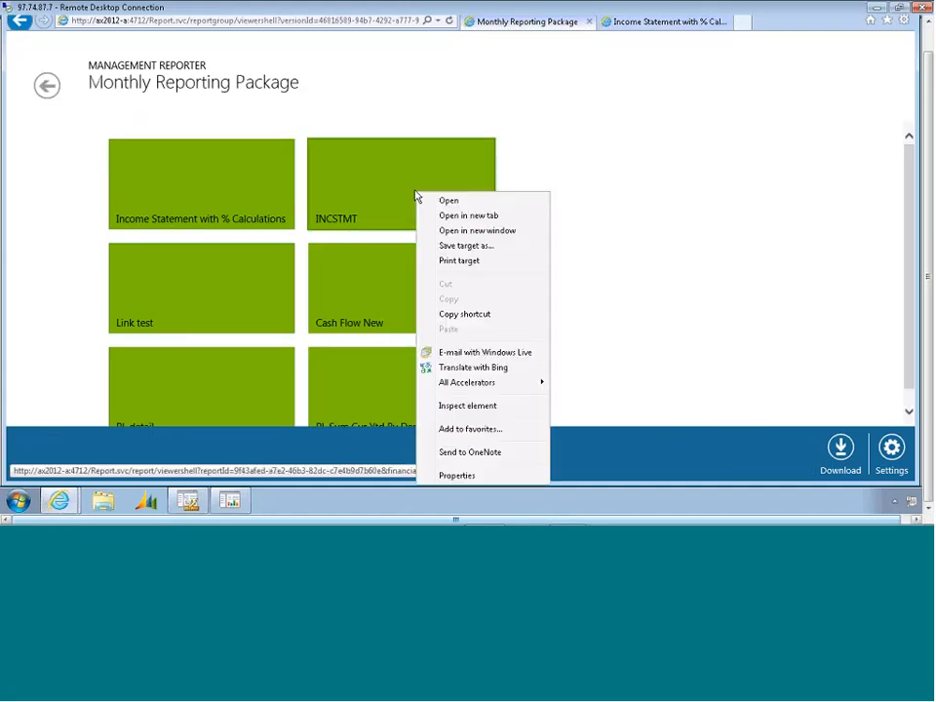
click(437, 201)
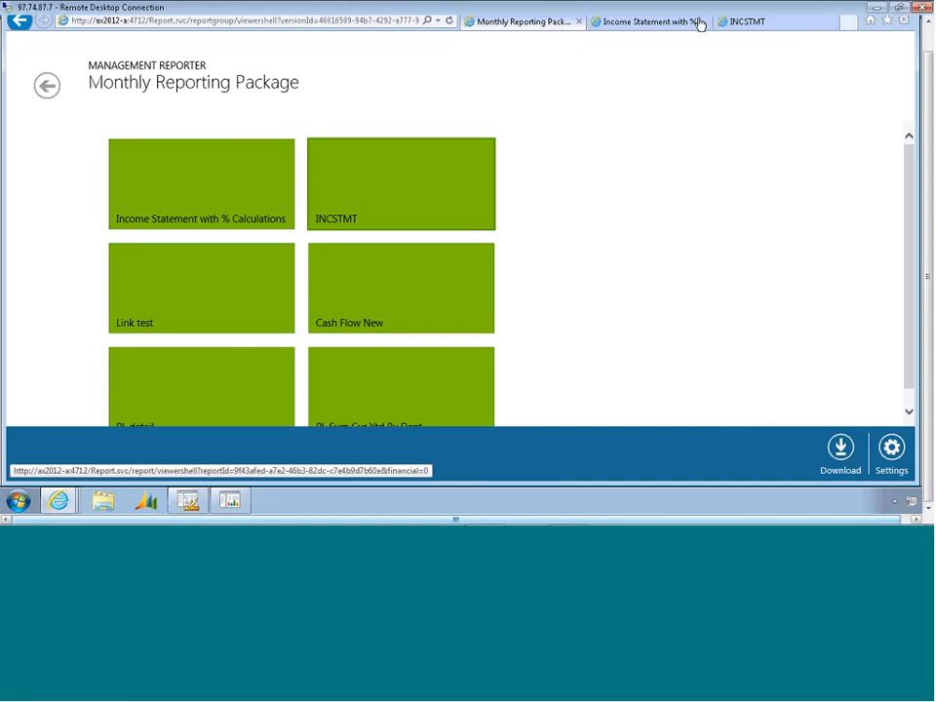
click(748, 22)
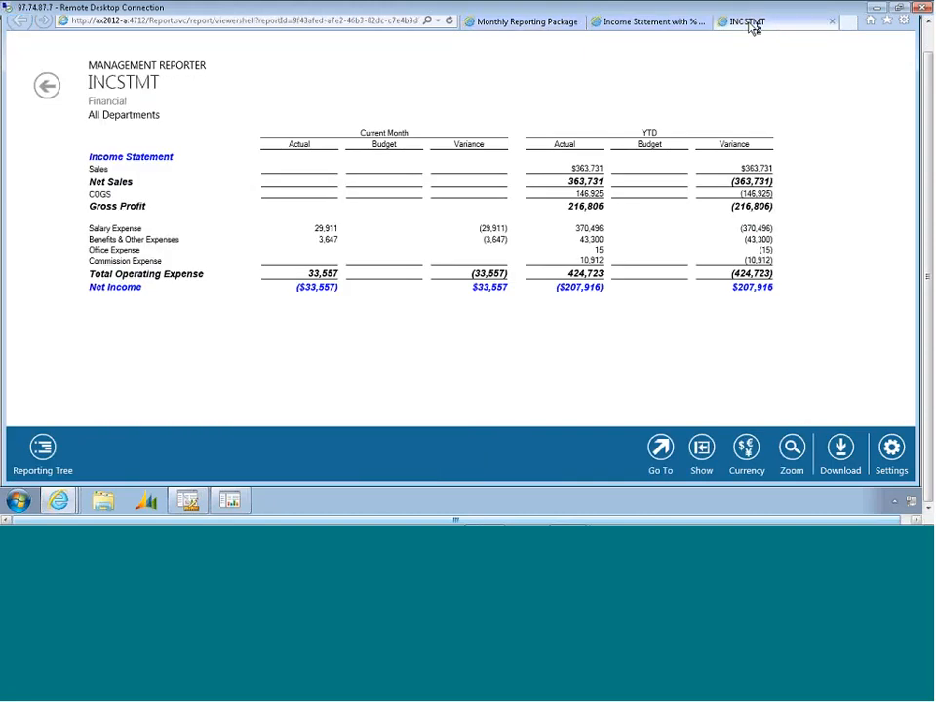
- Go back to the Income Statement with % Calculations report and view its available download formats
click(651, 22)
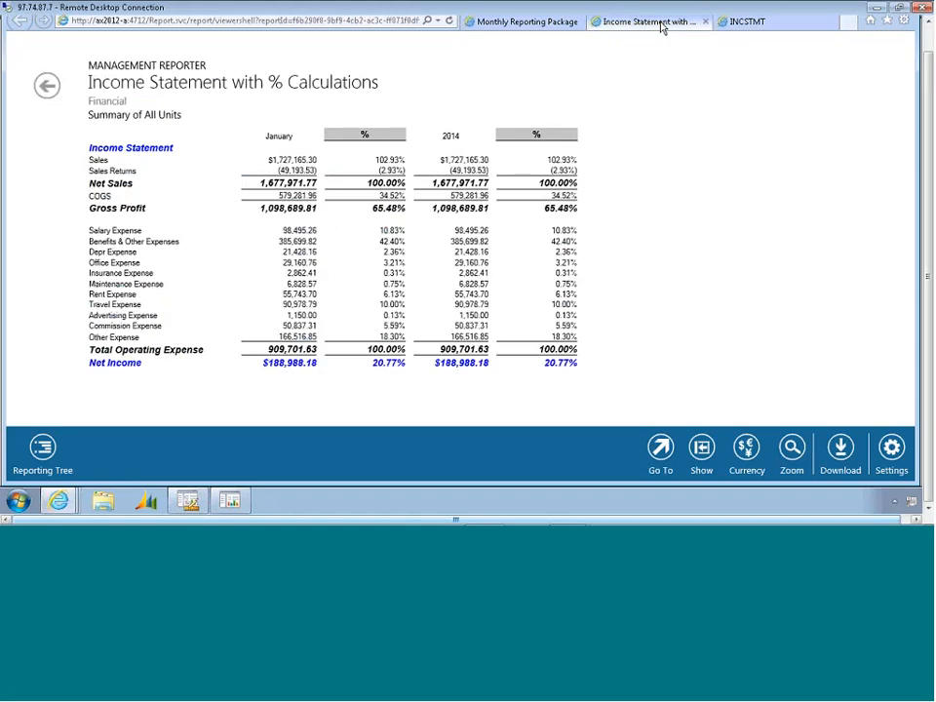
click(568, 29)
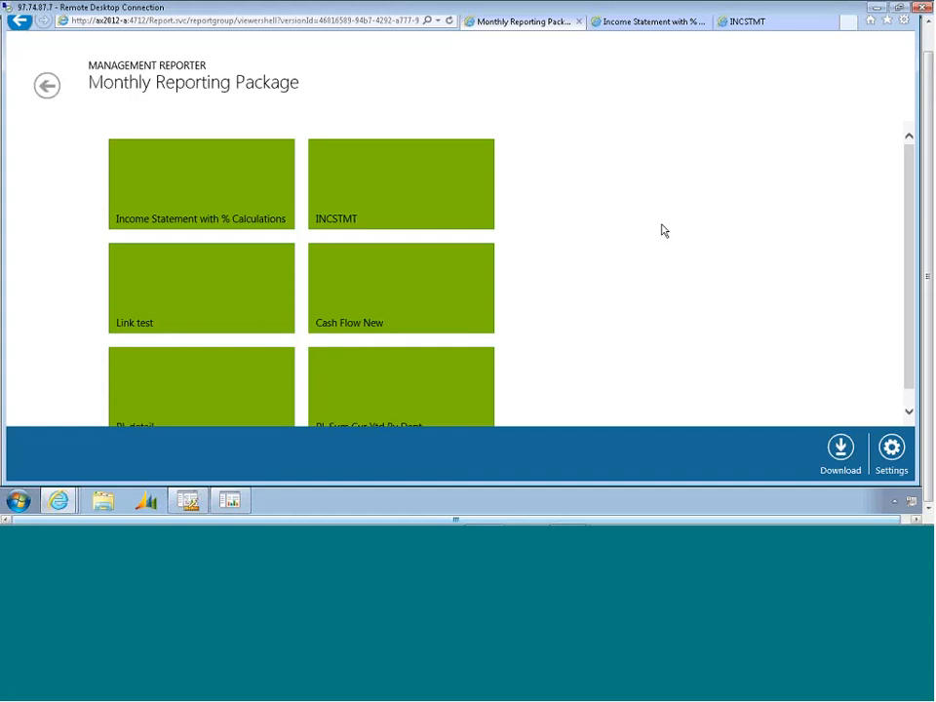
click(639, 27)
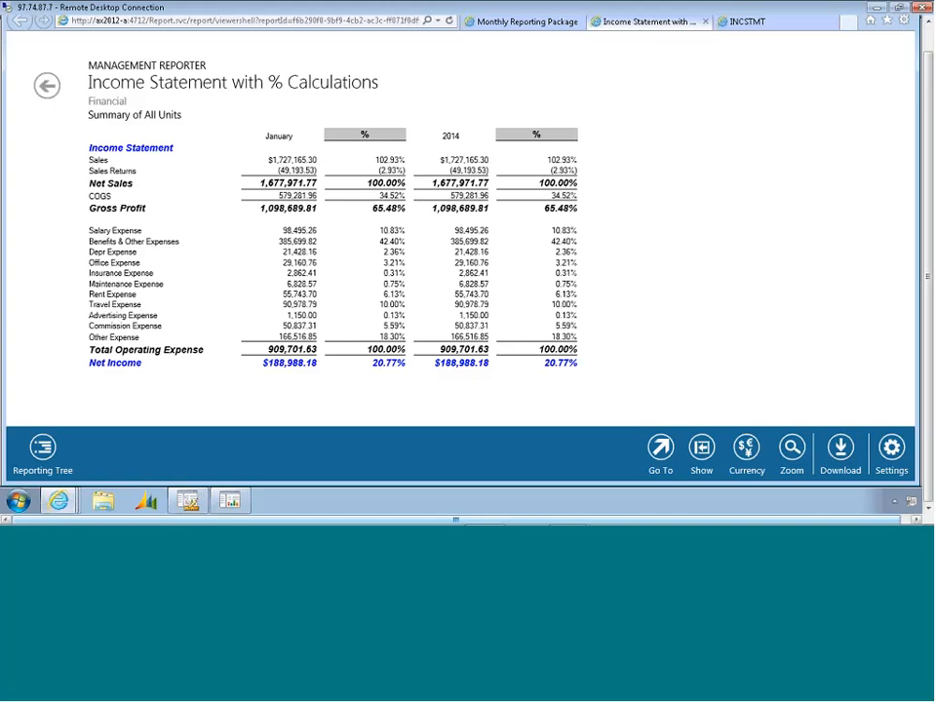
click(840, 448)
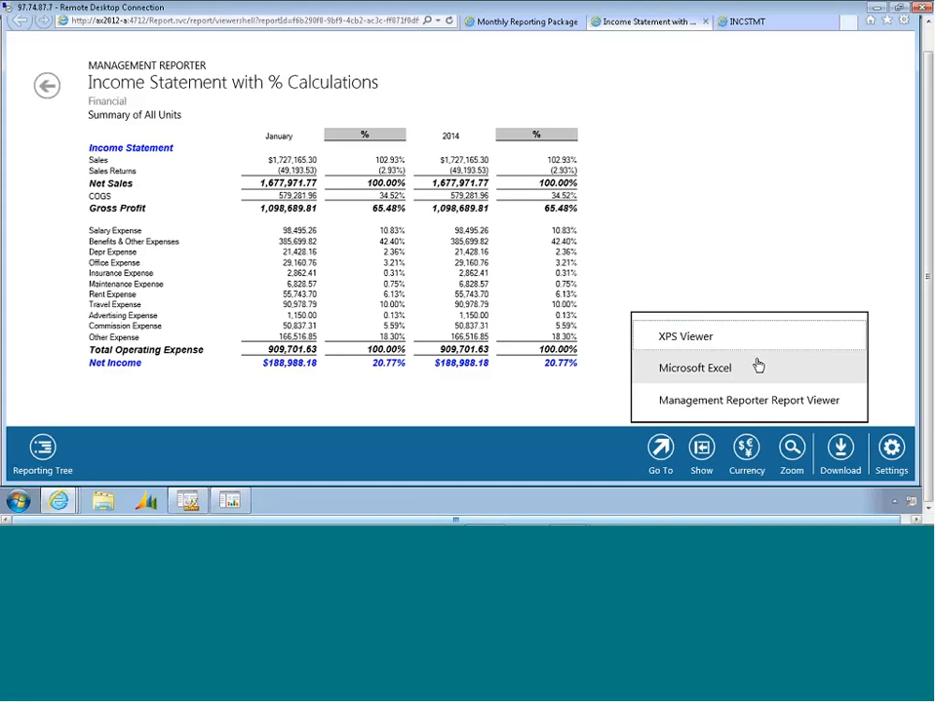
click(740, 256)
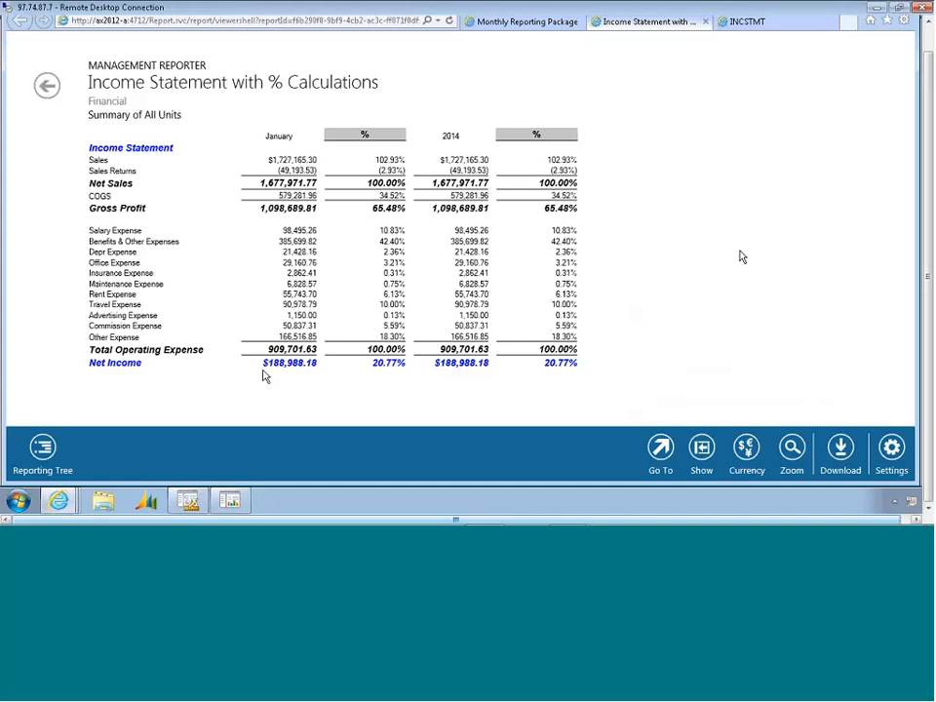
- Switch to the Management Reporter report designer and browse the list of report definitions
click(195, 501)
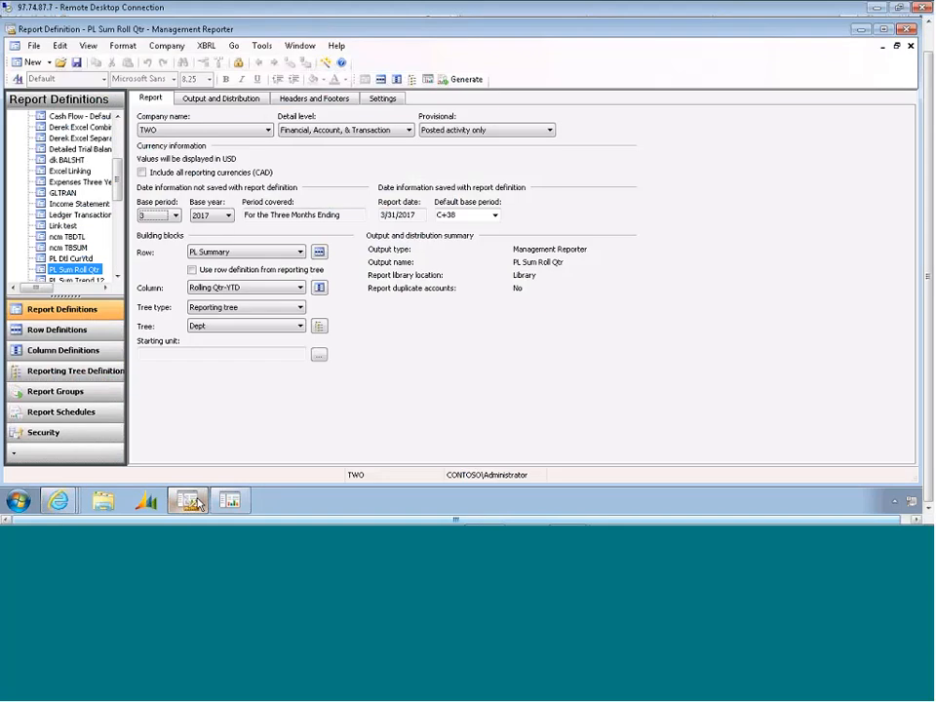
drag(117, 166, 117, 130)
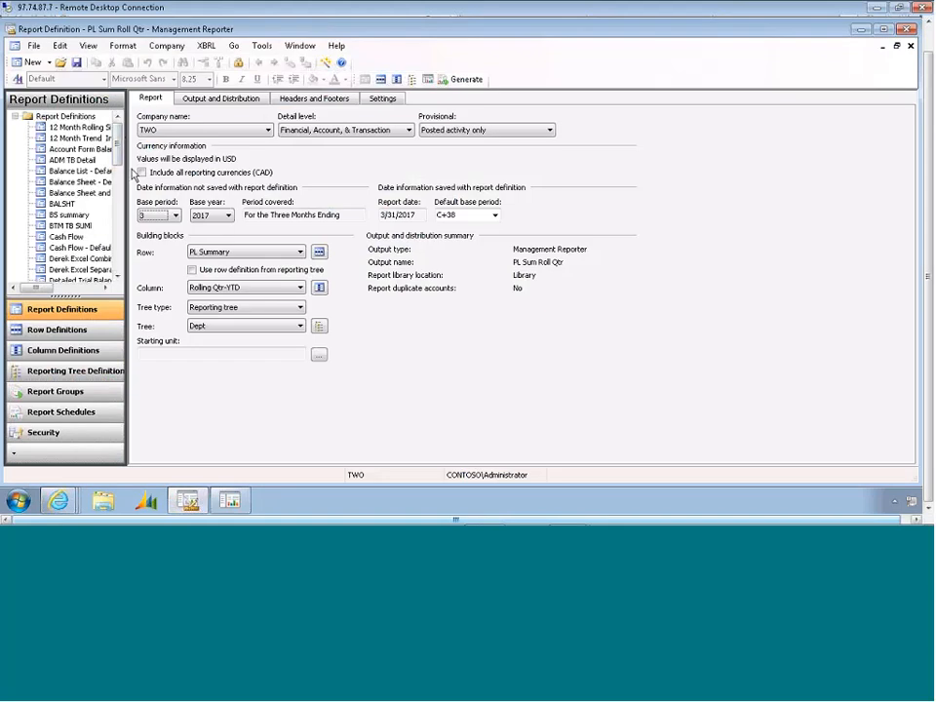
click(121, 263)
click(121, 263)
click(121, 264)
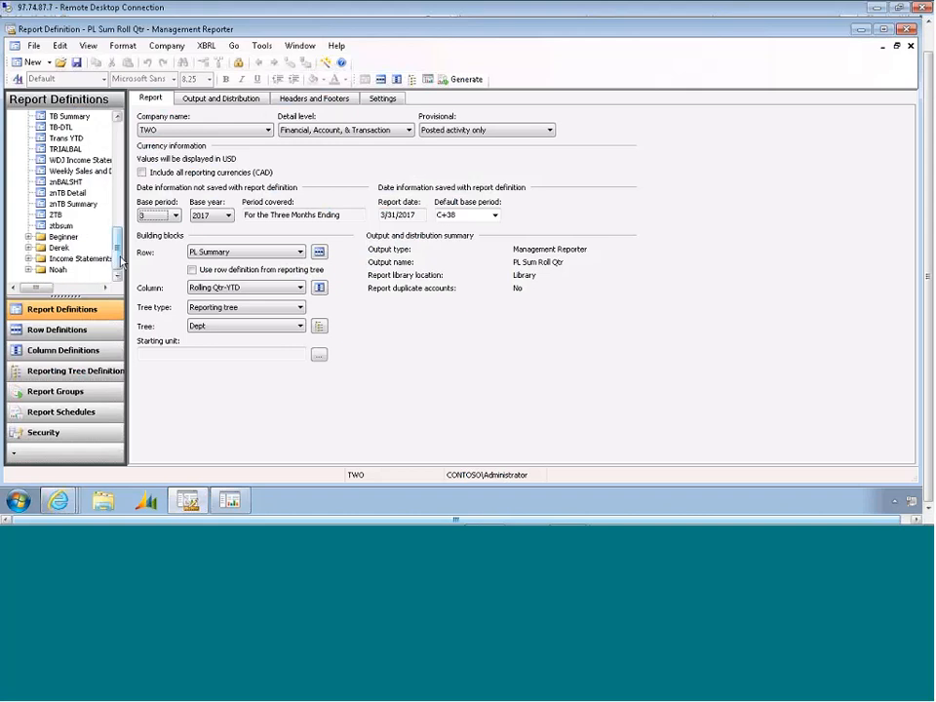
- Browse the list of row definitions and return to the report definitions
click(71, 329)
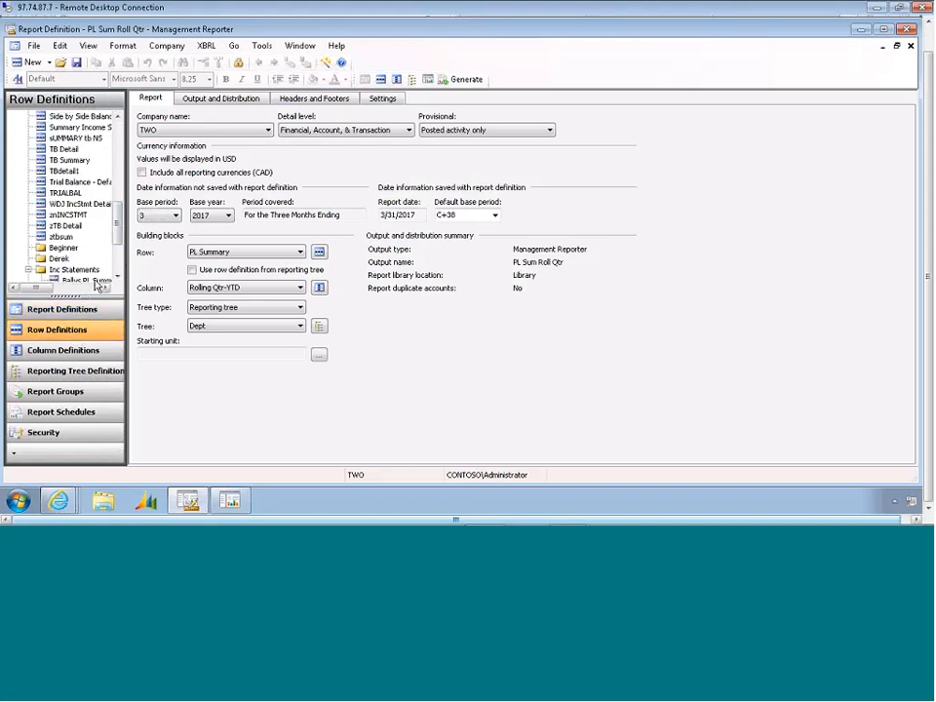
drag(119, 239, 124, 139)
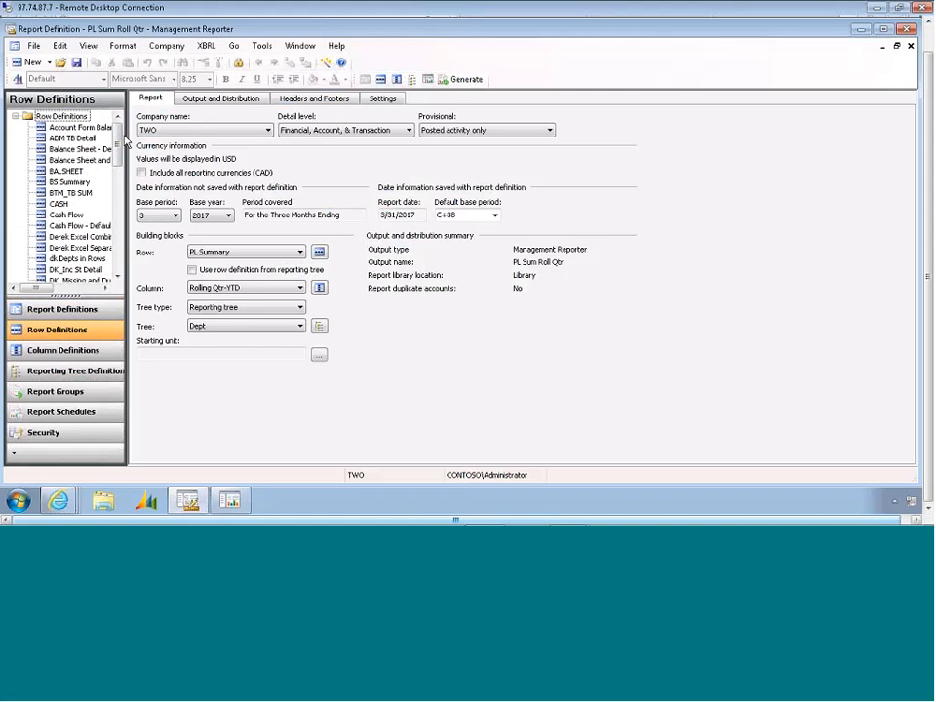
click(64, 311)
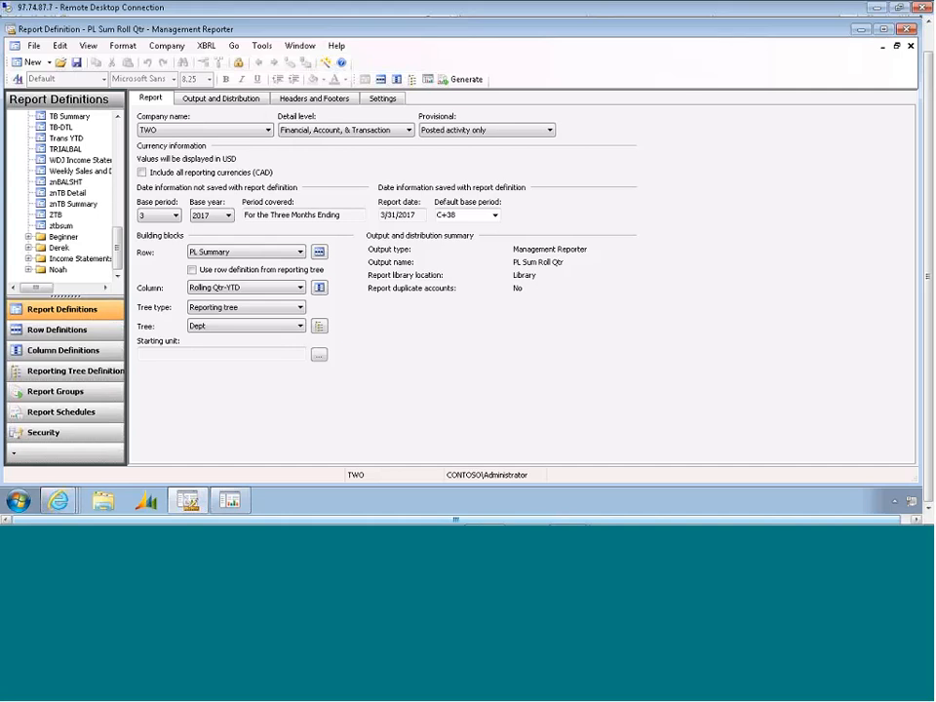
- Switch to the Management Reporter report viewer and display the data of the PL Sum Roll Qtr report
click(230, 500)
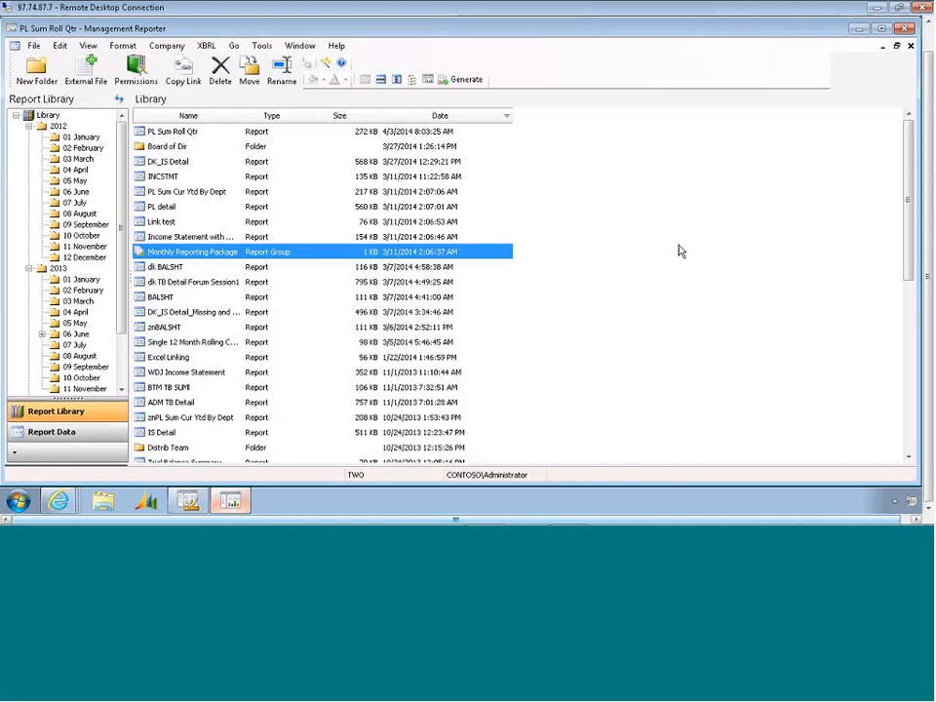
click(78, 434)
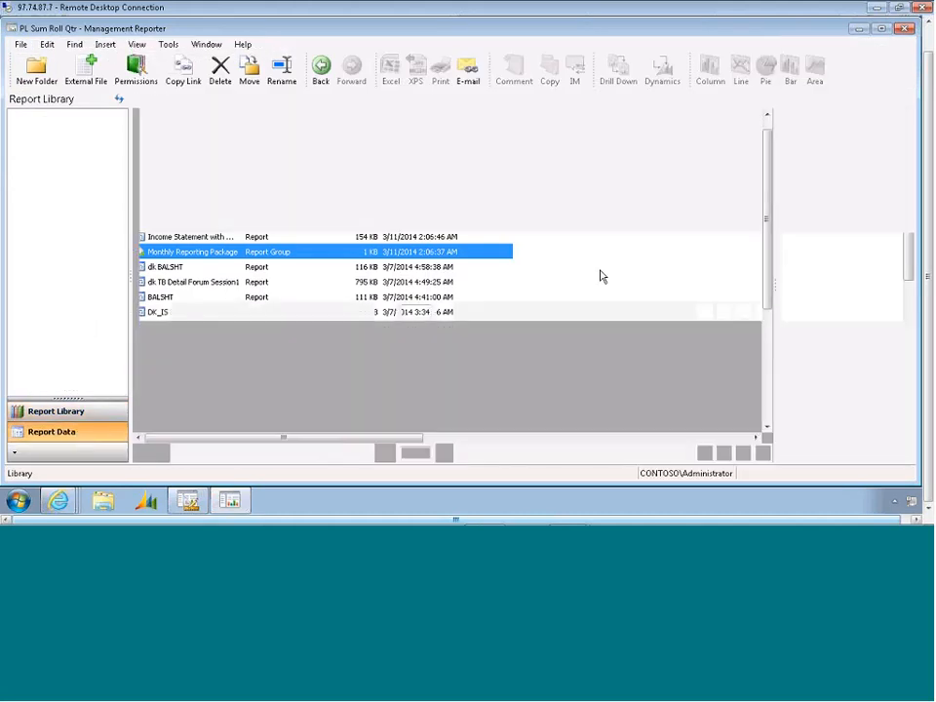
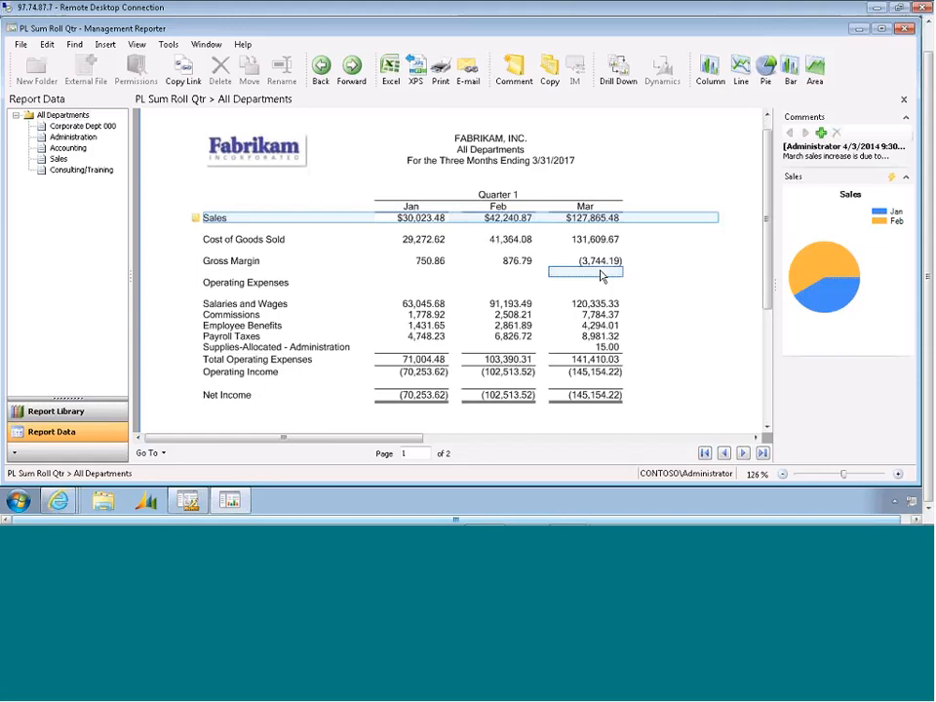
- Open the Rolling Qtr-YTD column definition in the report designer, view the reporting trees available for column B's Reporting Unit, and cancel the selection
click(199, 503)
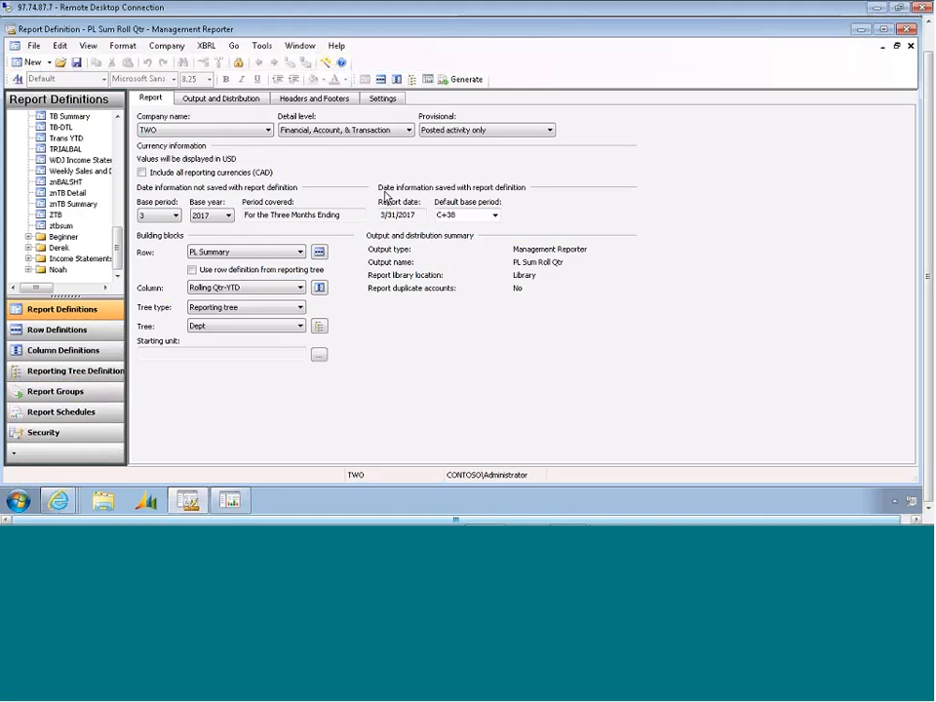
click(397, 80)
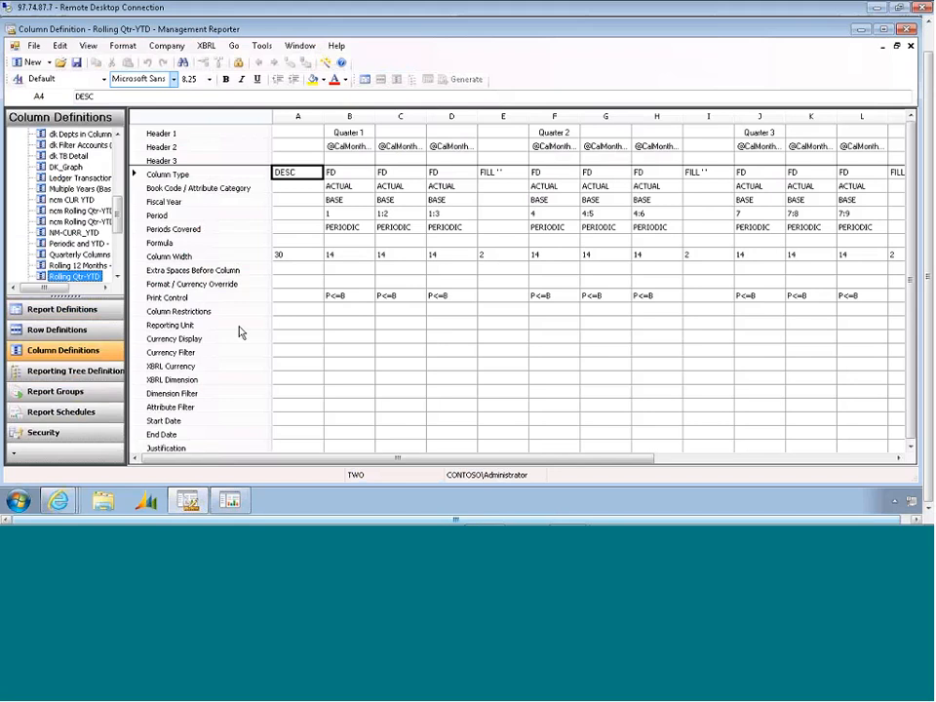
click(292, 327)
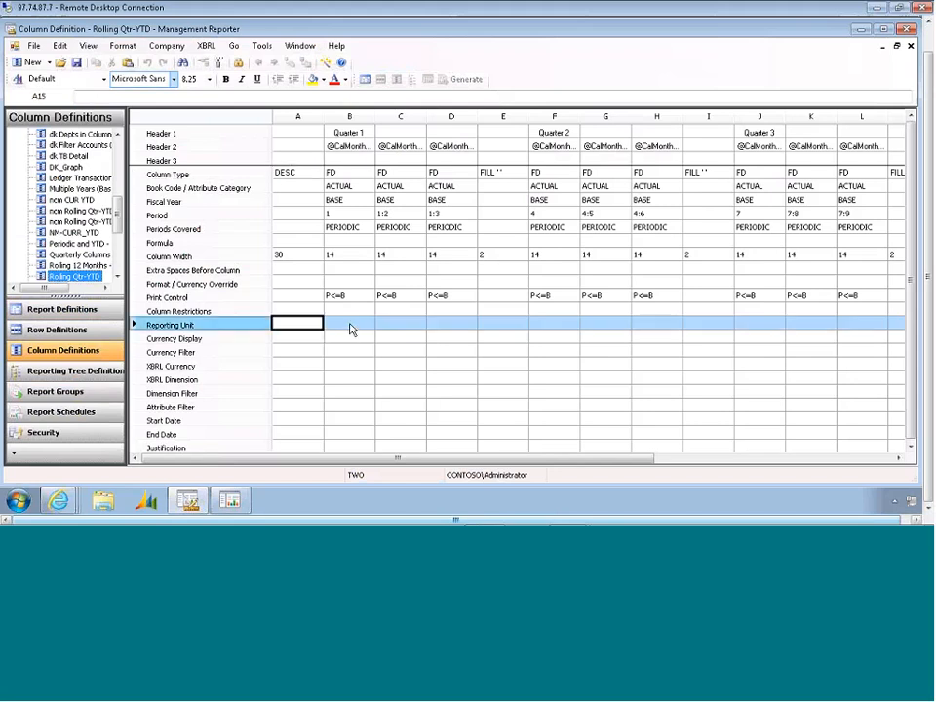
double_click(351, 329)
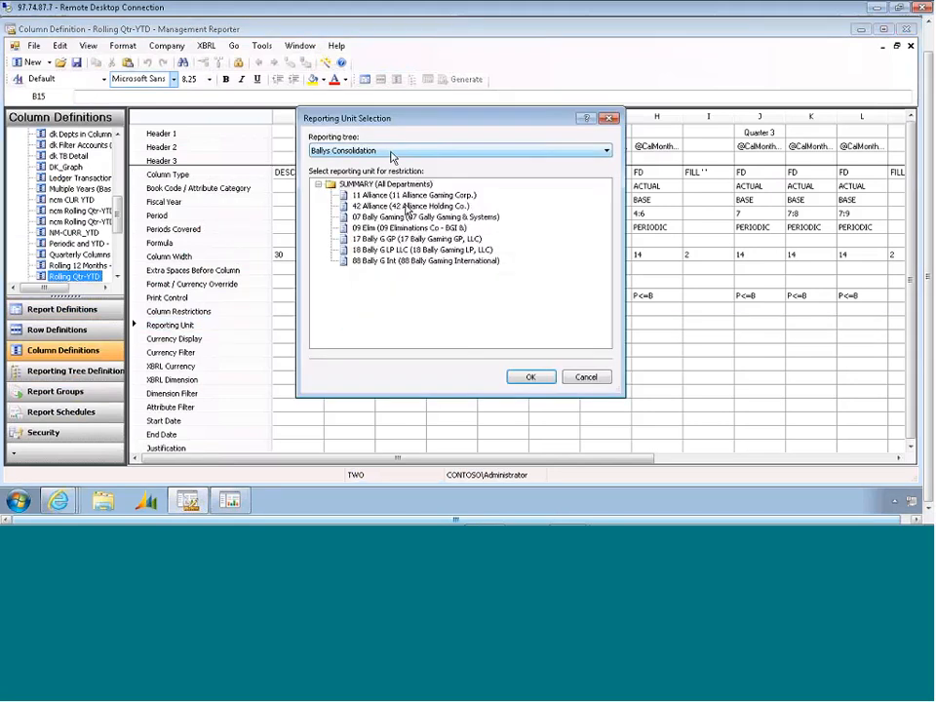
click(391, 152)
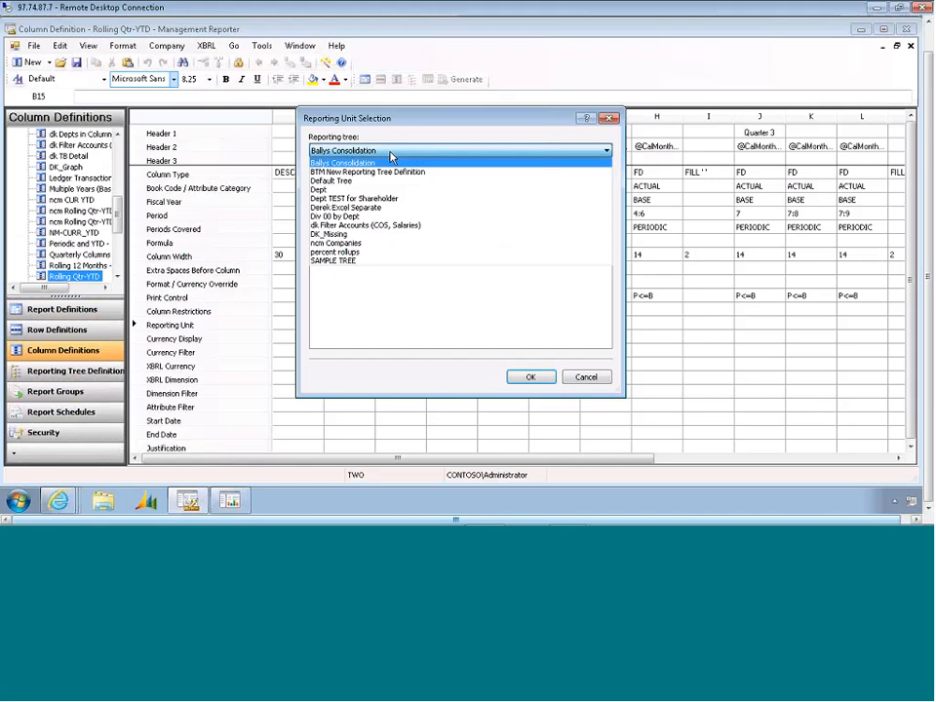
click(391, 158)
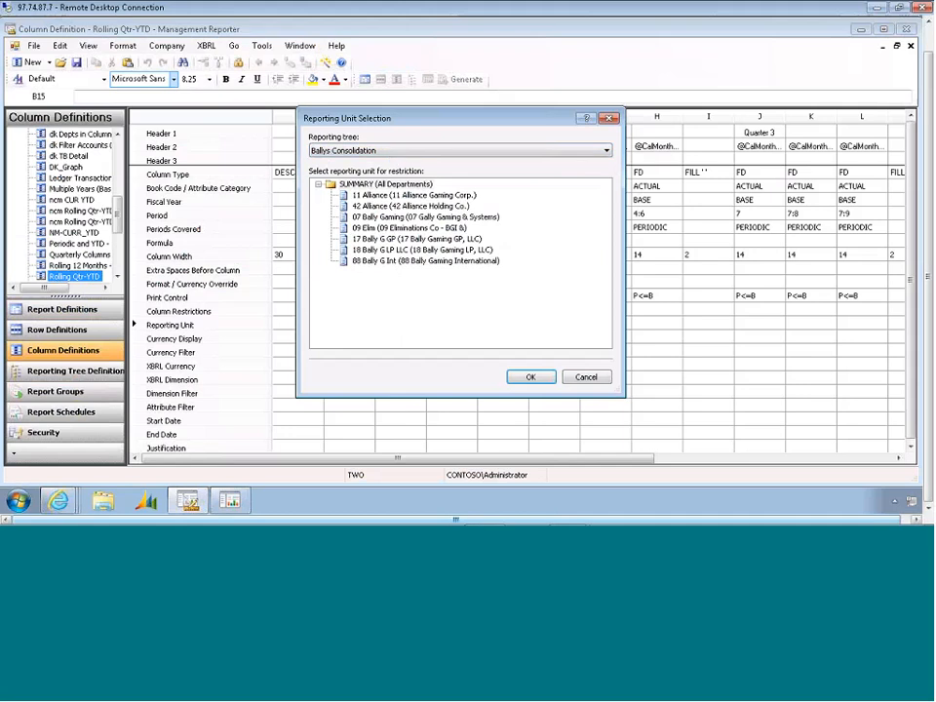
click(585, 379)
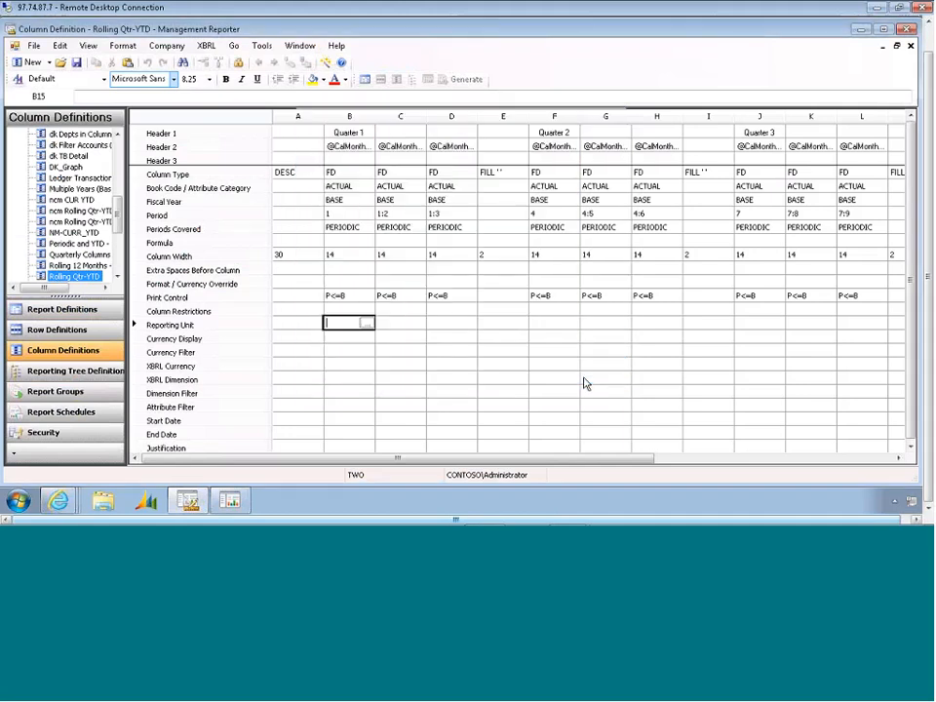
- Return to the PL Sum Roll Qtr report definition in the designer and open its PL Summary row definition
click(232, 500)
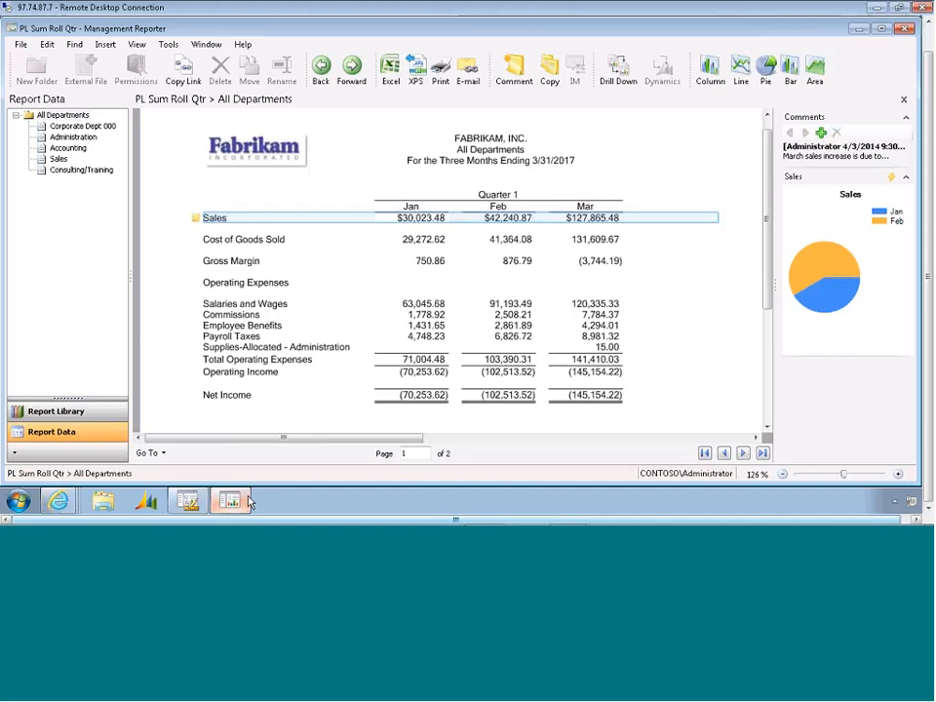
click(188, 501)
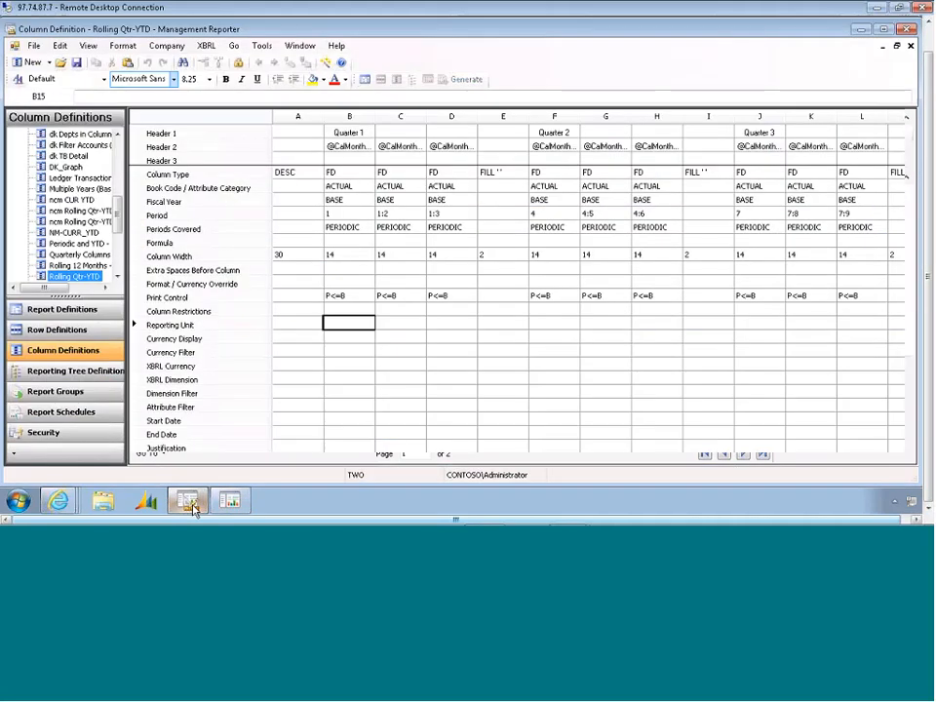
click(365, 80)
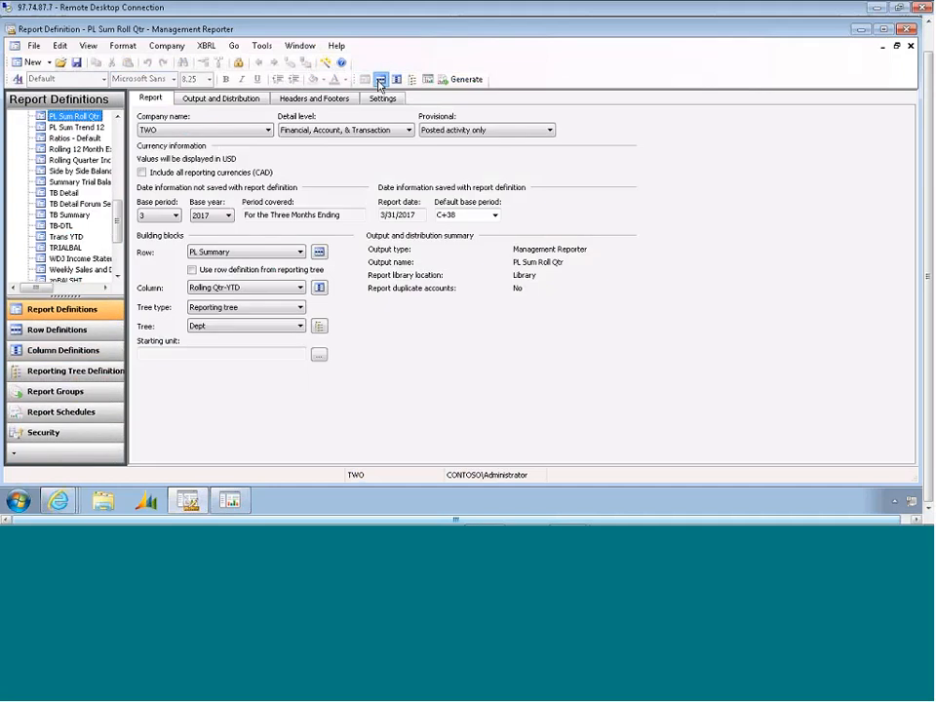
click(380, 82)
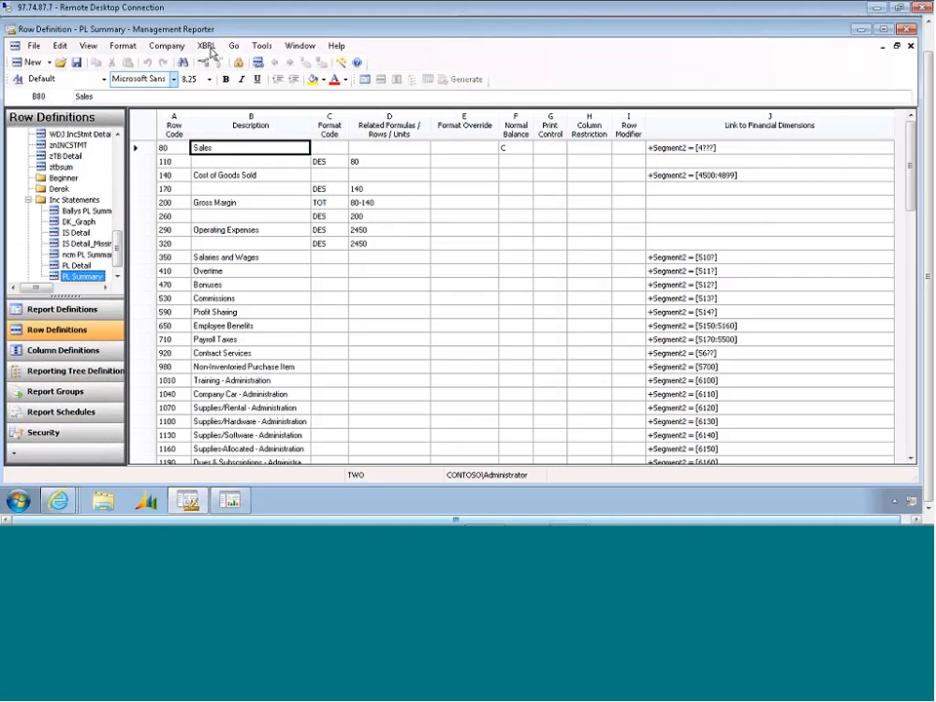
click(209, 47)
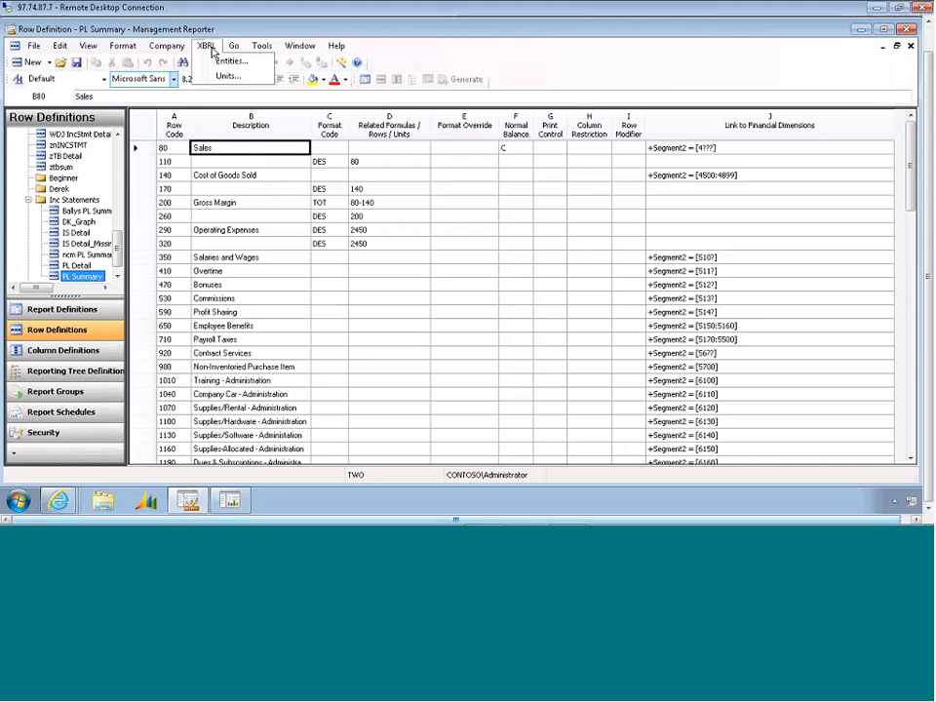
click(209, 45)
click(234, 46)
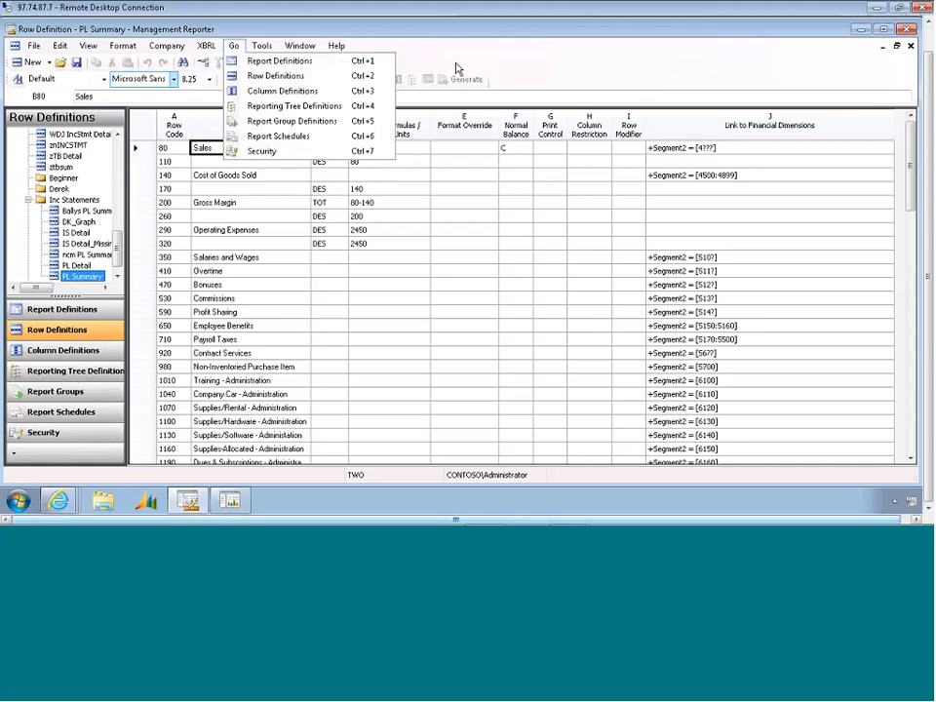
click(524, 40)
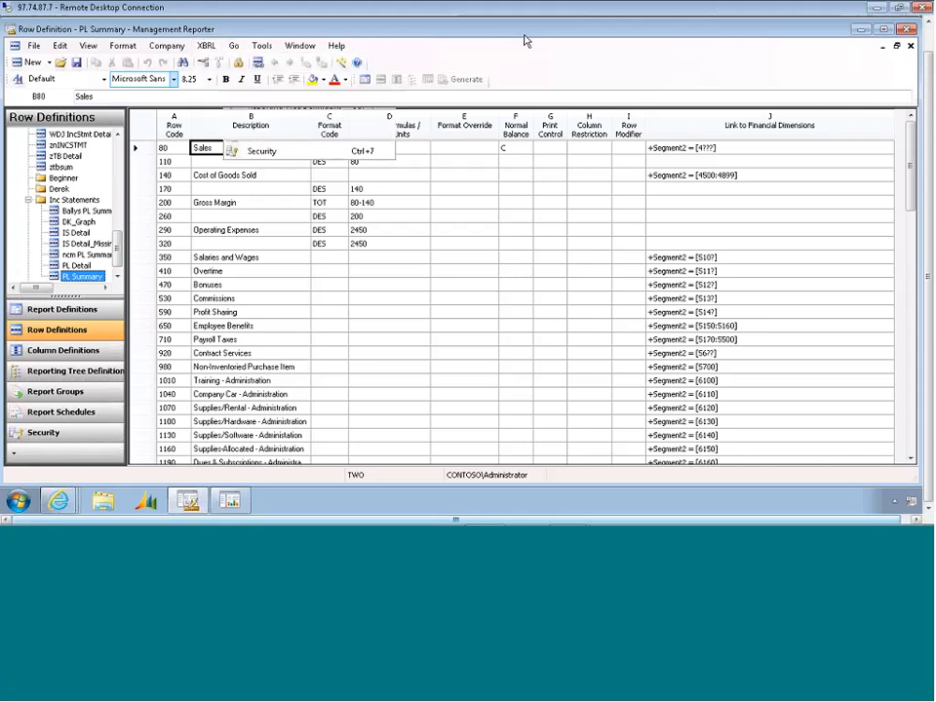
click(241, 499)
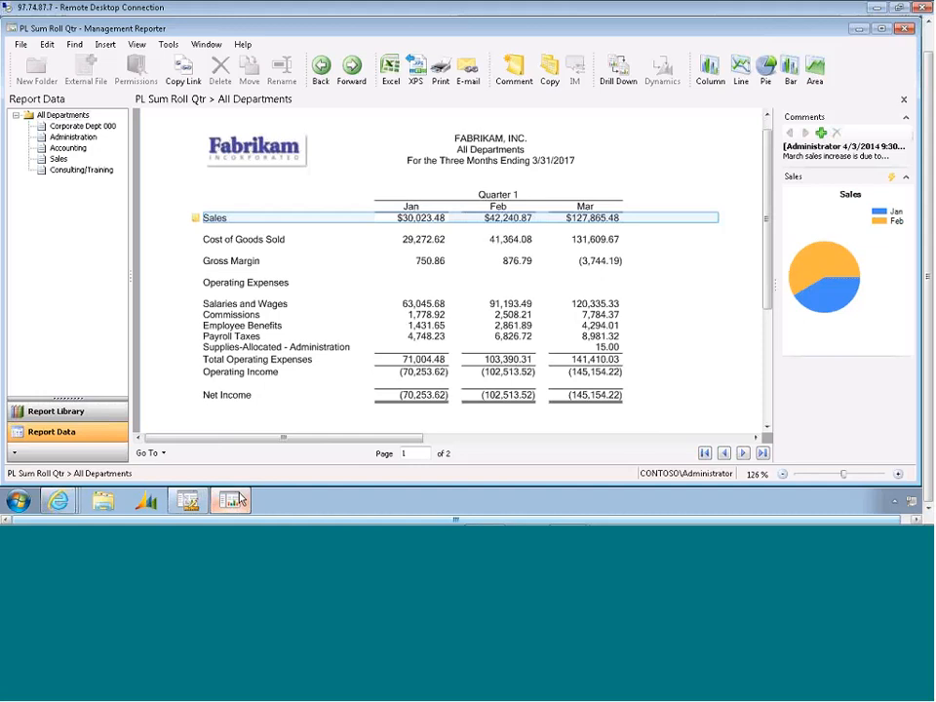
click(190, 501)
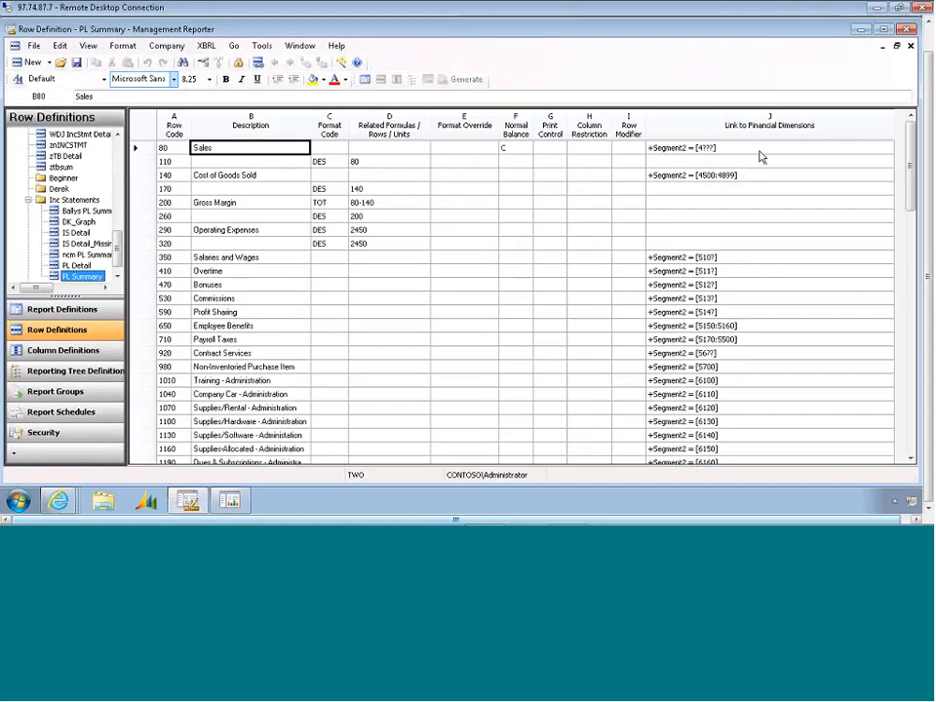
- View the financial dimensions linked to the Sales row and close them without changes
double_click(758, 151)
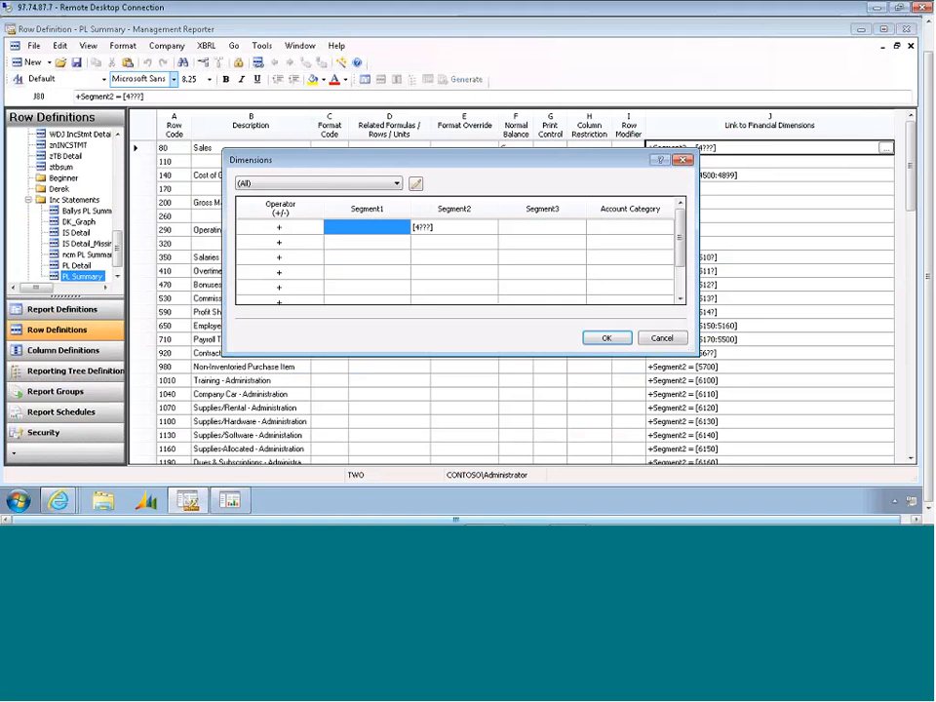
click(656, 339)
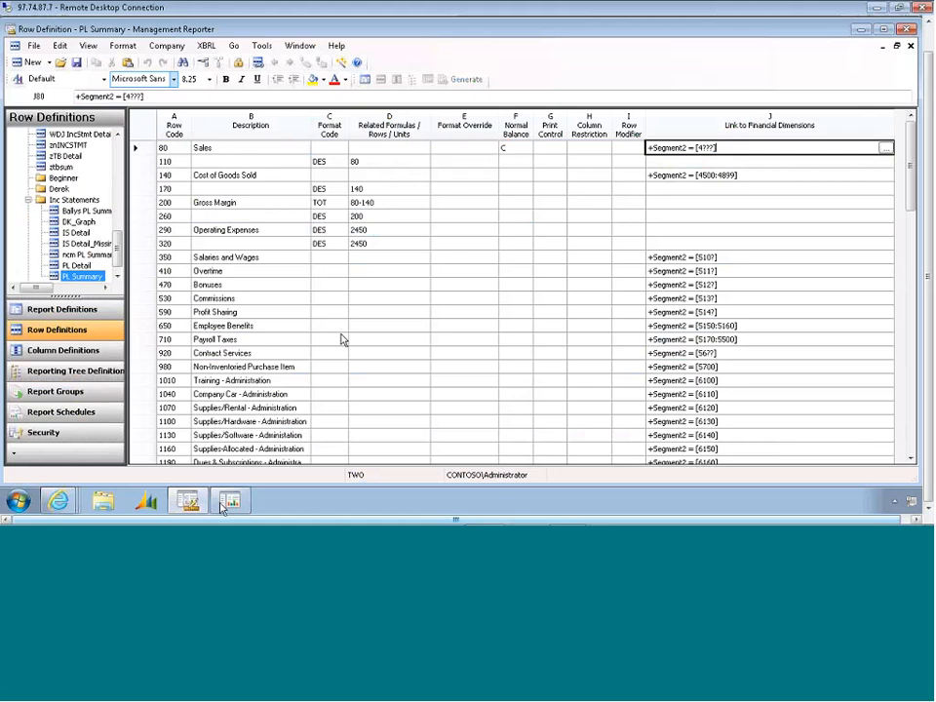
- Switch to the Management Reporter report viewer and display the Report Library
mouse_move(194, 503)
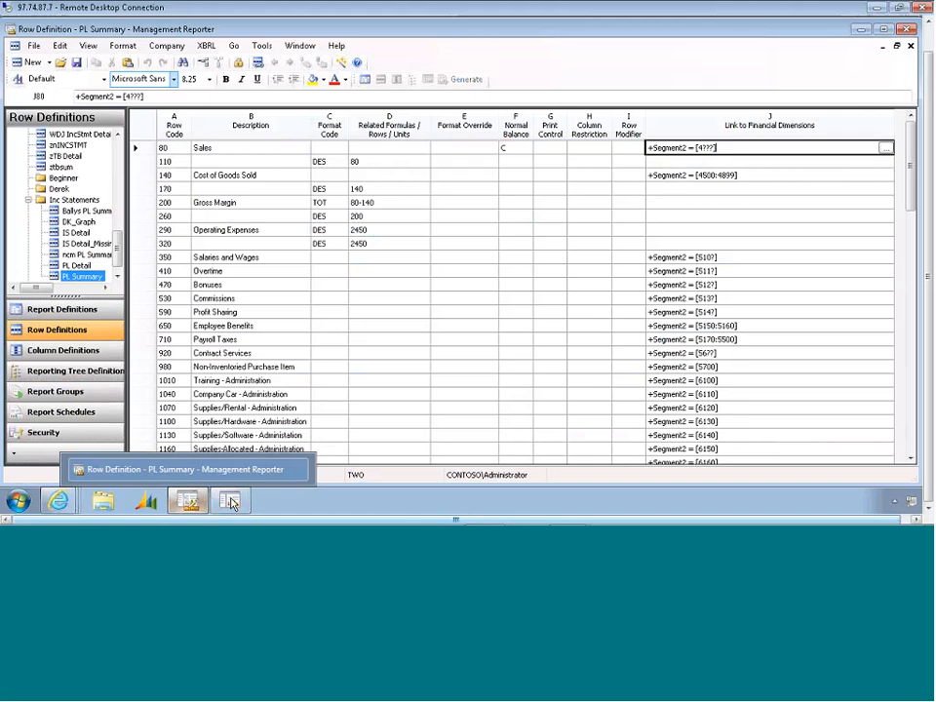
click(230, 501)
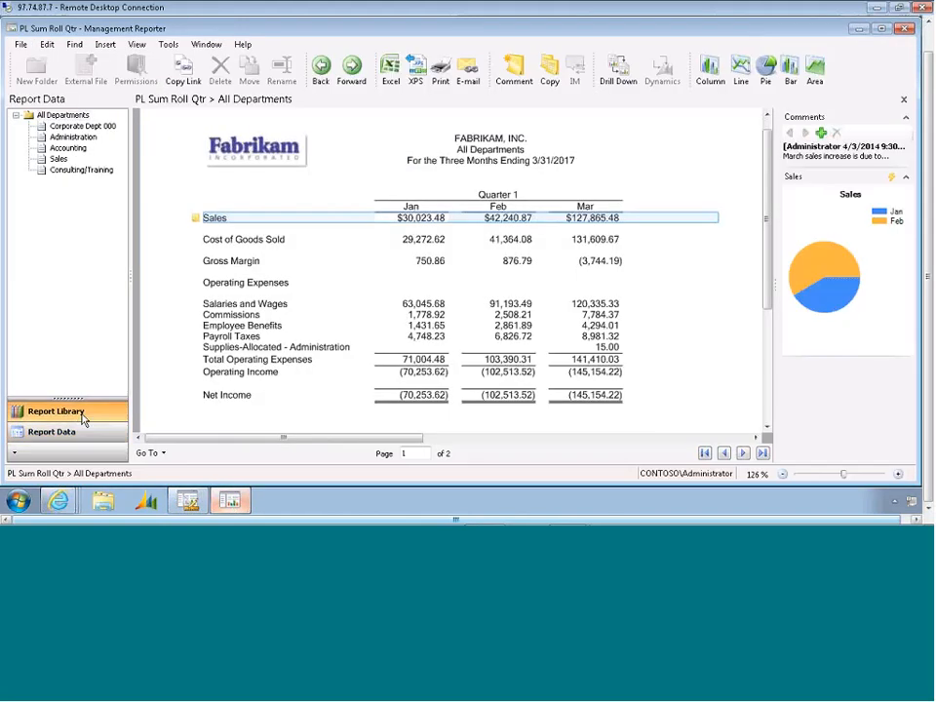
click(84, 413)
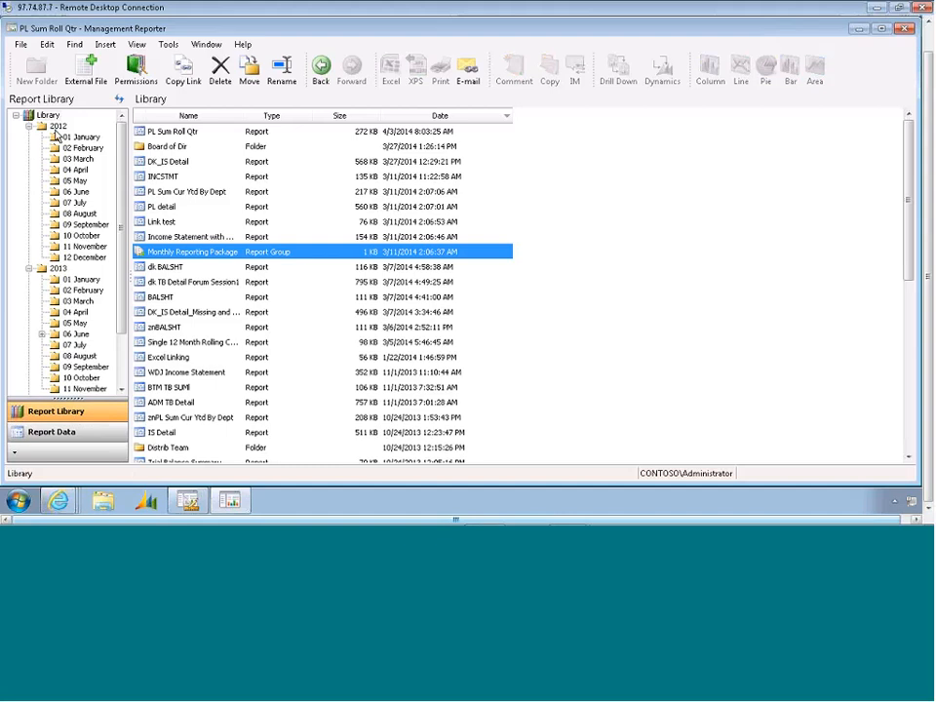
- View the actions available for the PL Sum Cur Ytd By Dept report, then select the Monthly Reporting Package report group
click(181, 178)
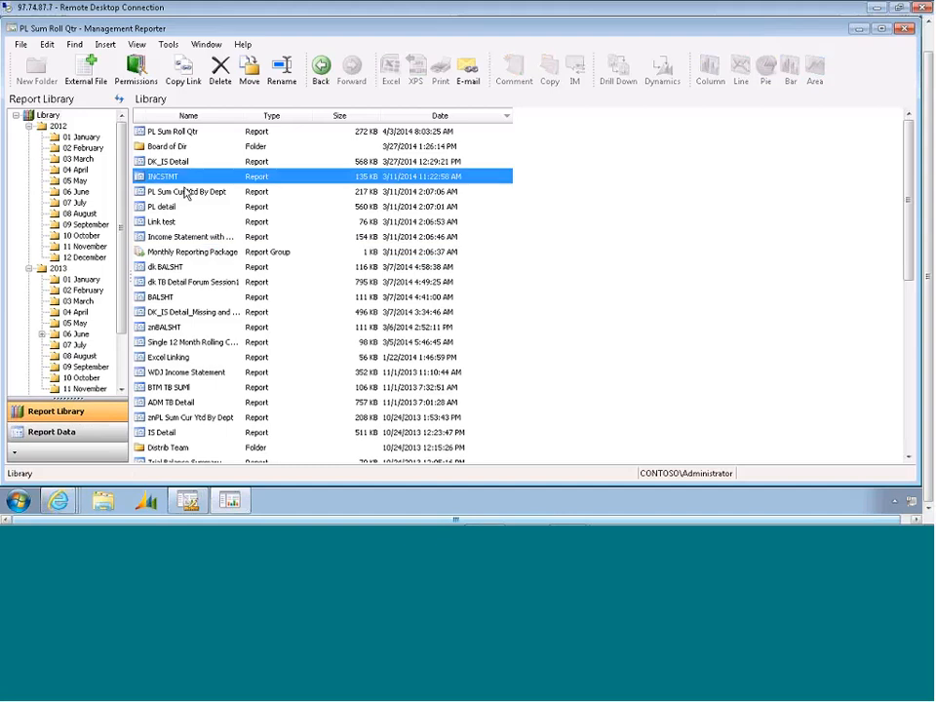
click(187, 193)
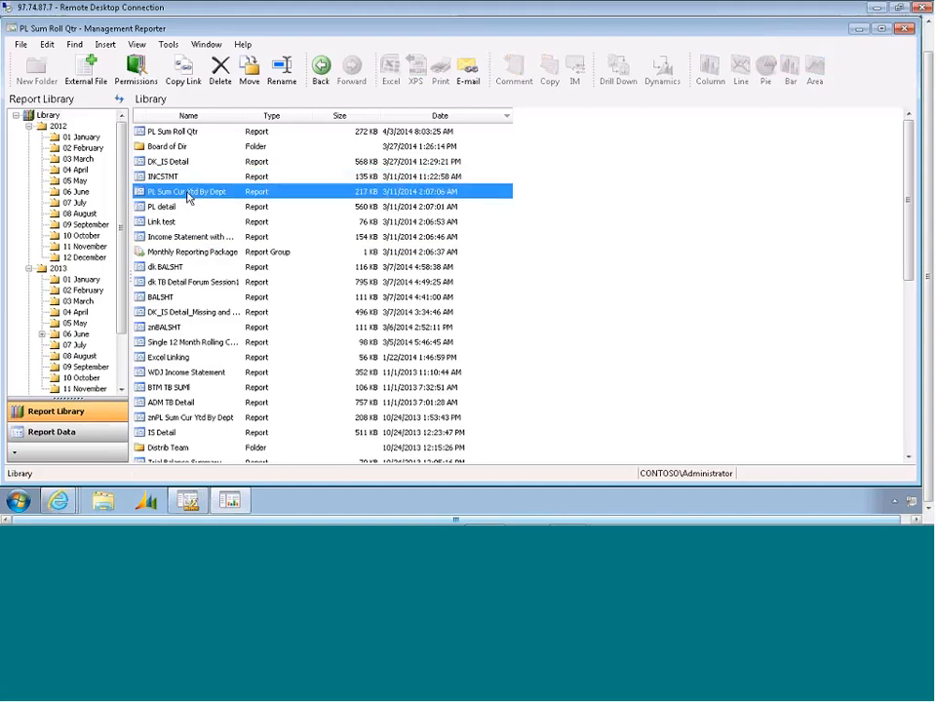
right_click(189, 196)
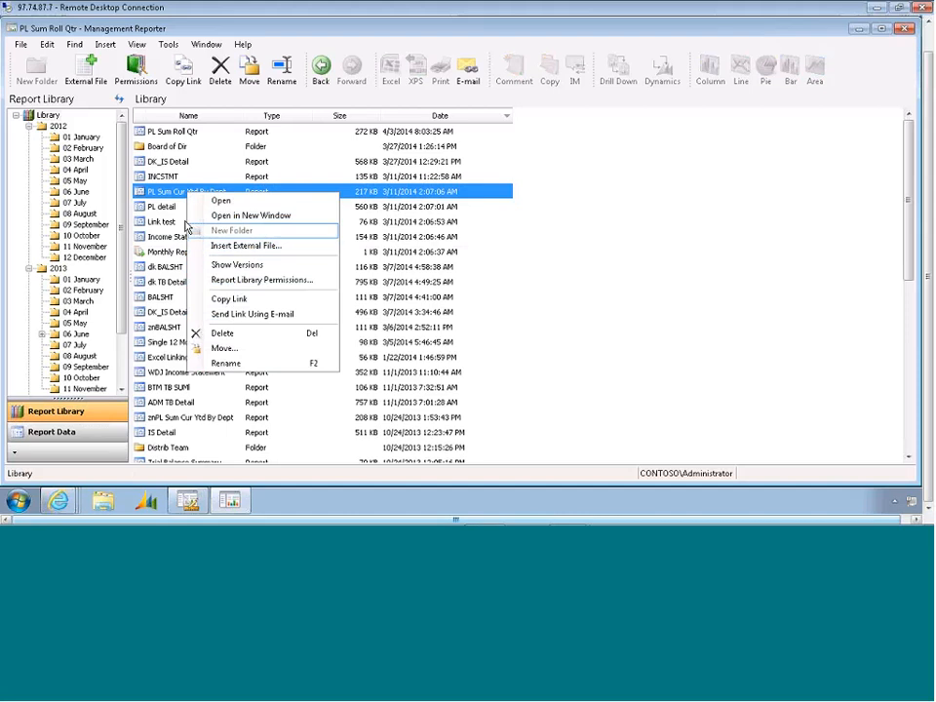
click(168, 192)
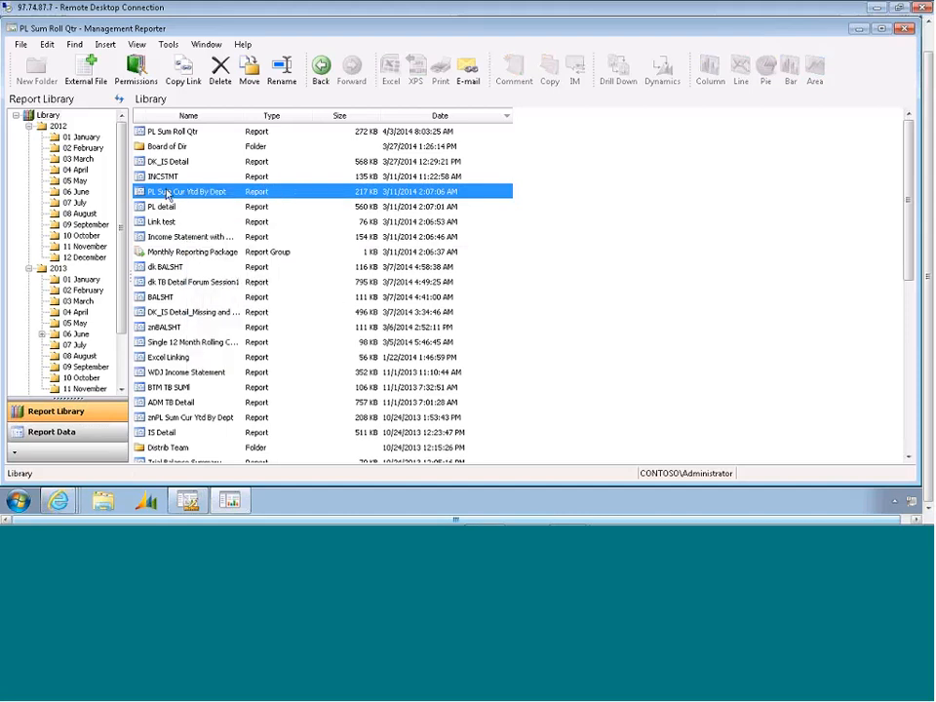
click(185, 252)
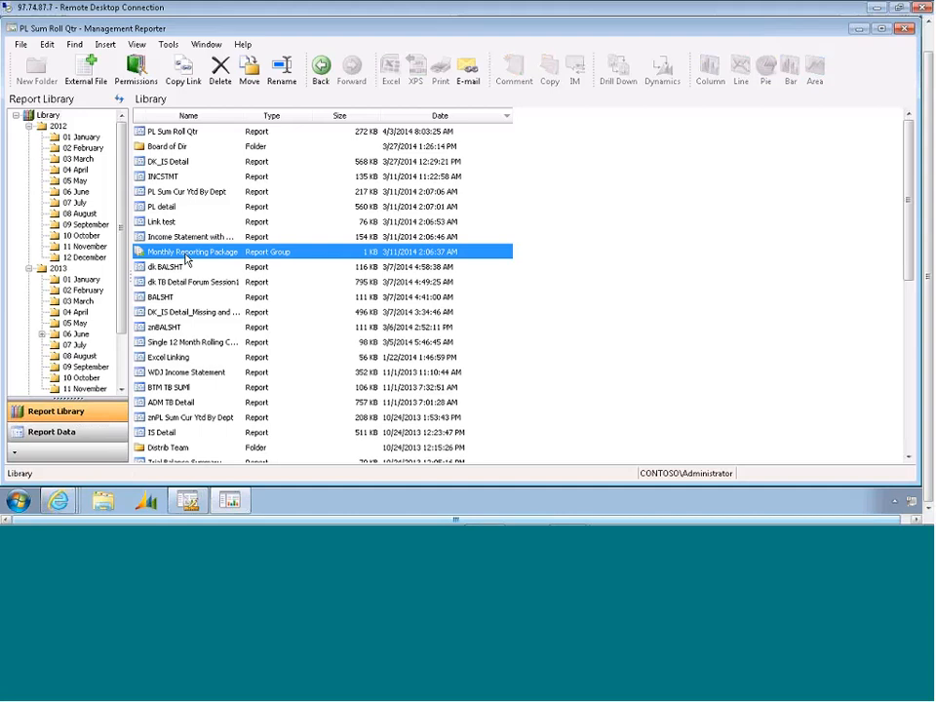
- View the actions available for the Monthly Reporting Package report group and close them without choosing one
right_click(186, 259)
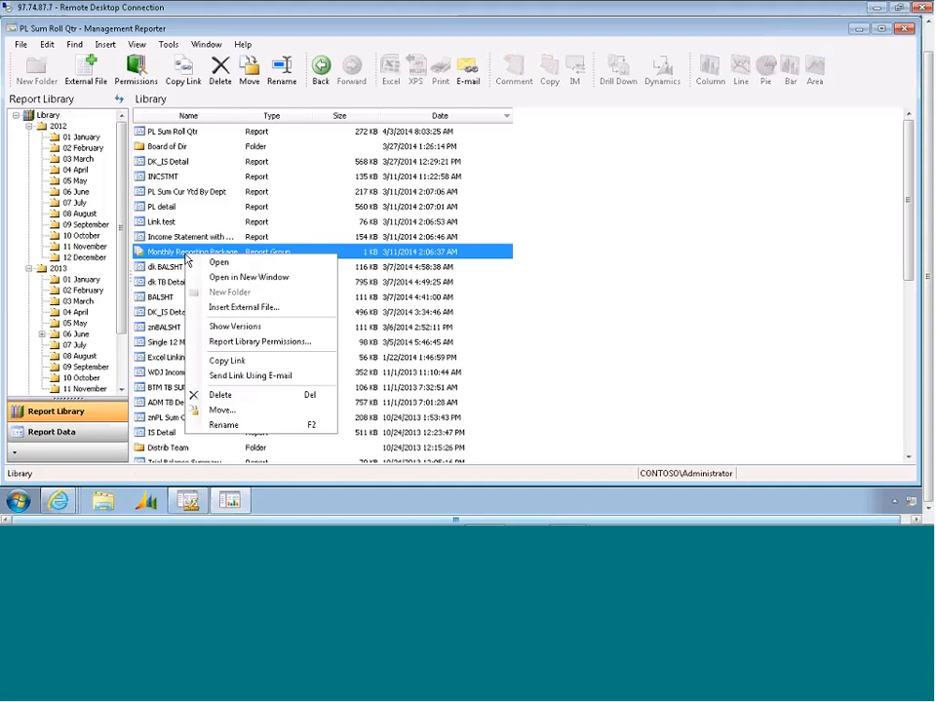
click(161, 257)
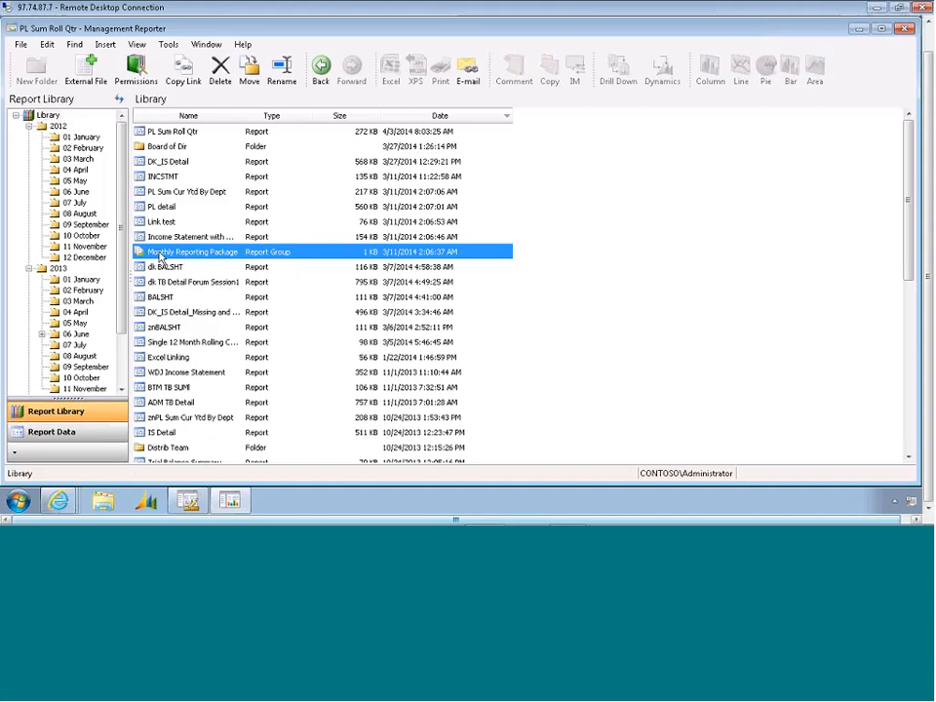
- Switch to Internet Explorer and view the Monthly Reporting Package group, followed by the Income Statement with % Calculations report
click(59, 501)
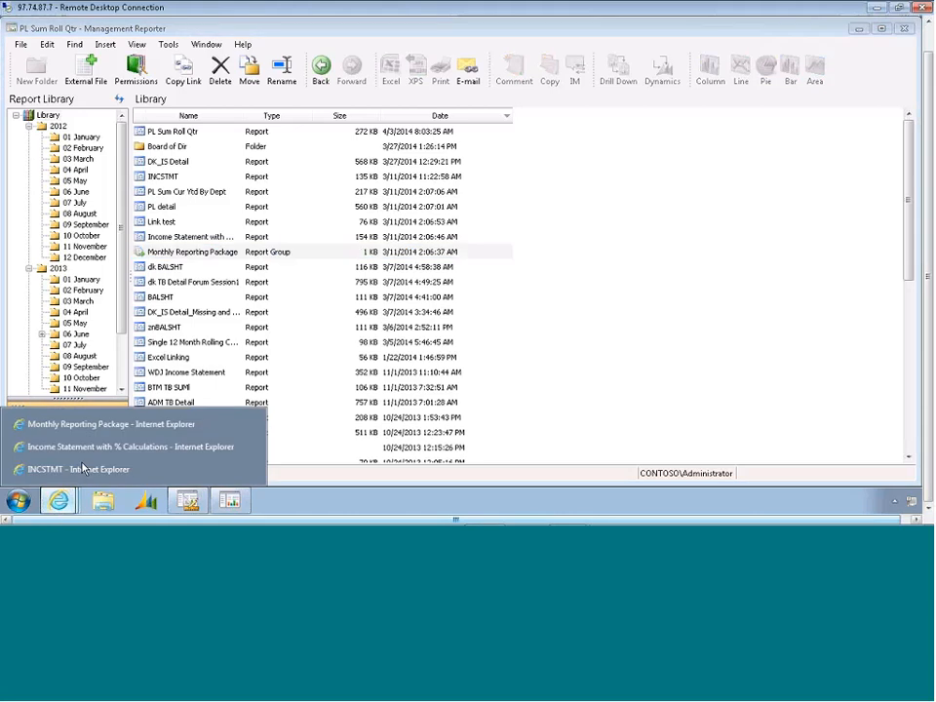
click(123, 425)
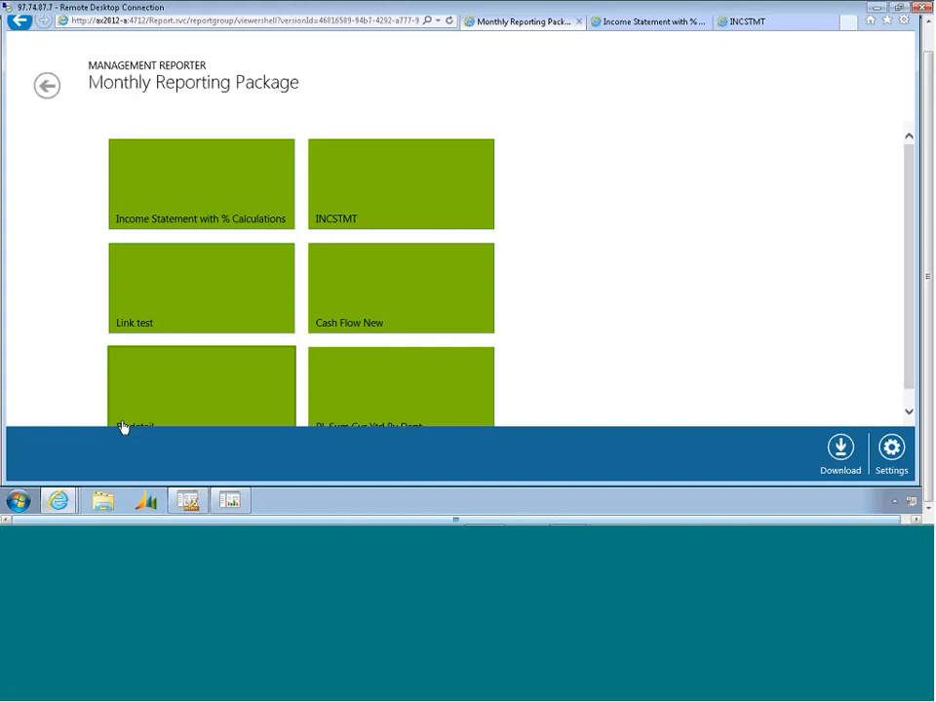
click(651, 24)
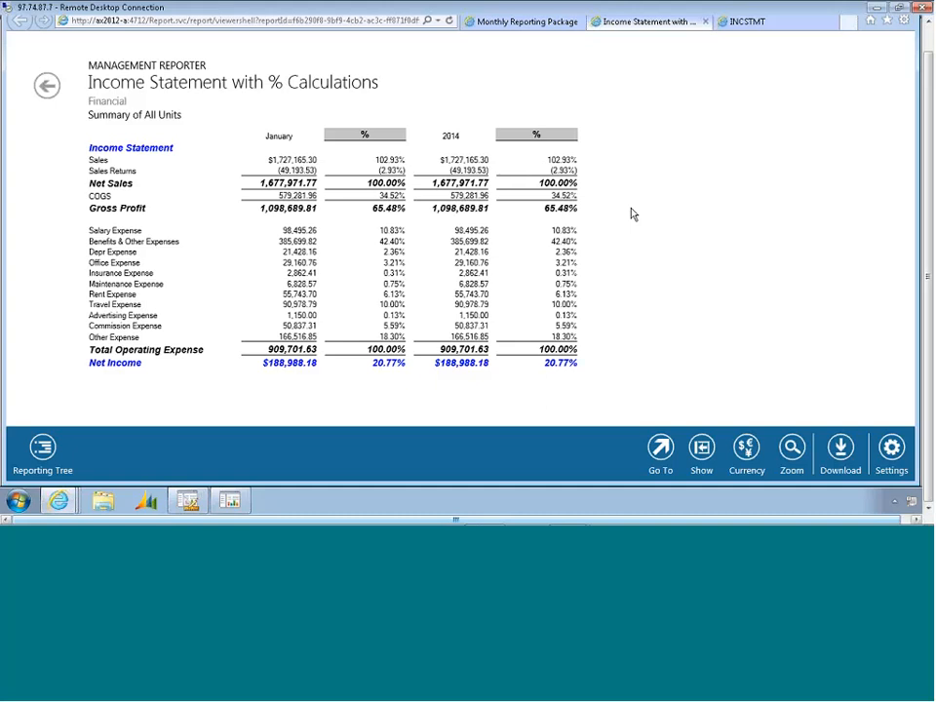
- Return to the Management Reporter designer and create a new row definition with rows inserted from the Segment2 dimension, using &&&&
click(191, 501)
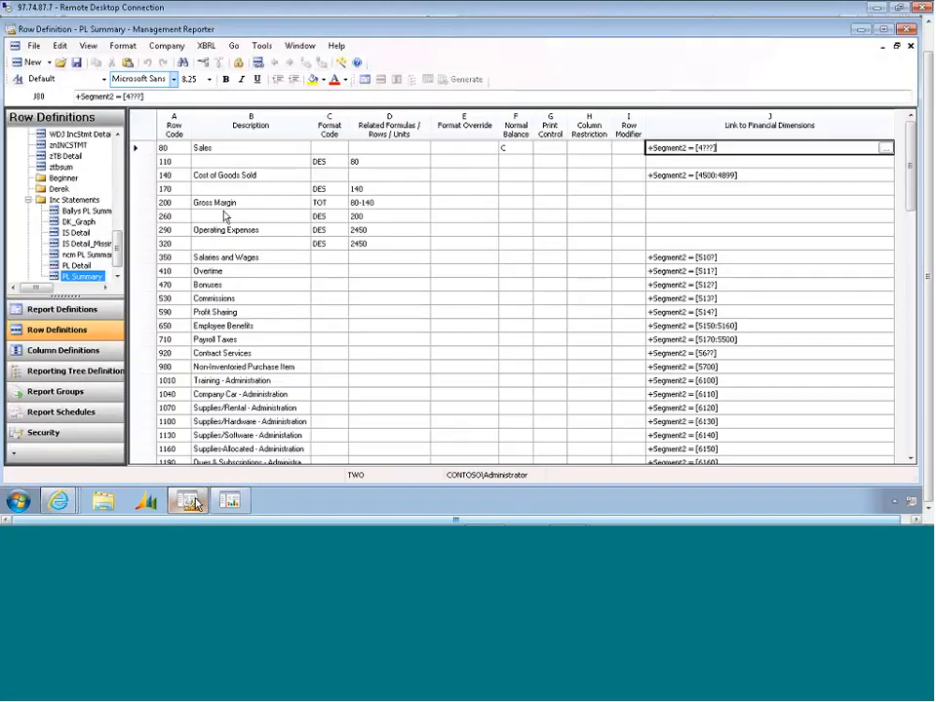
click(30, 62)
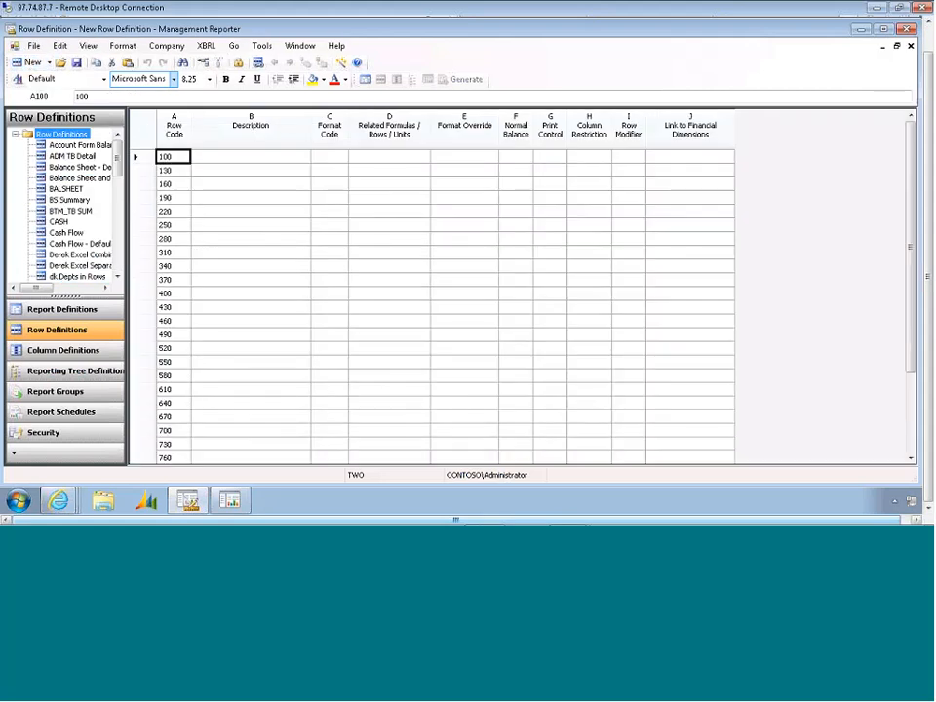
click(59, 46)
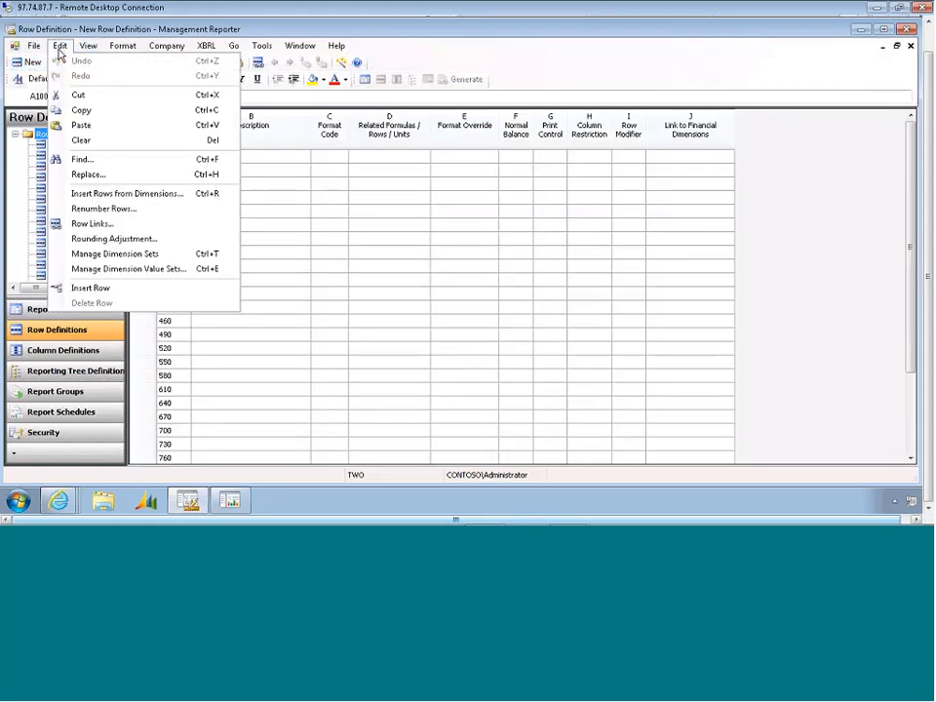
click(109, 194)
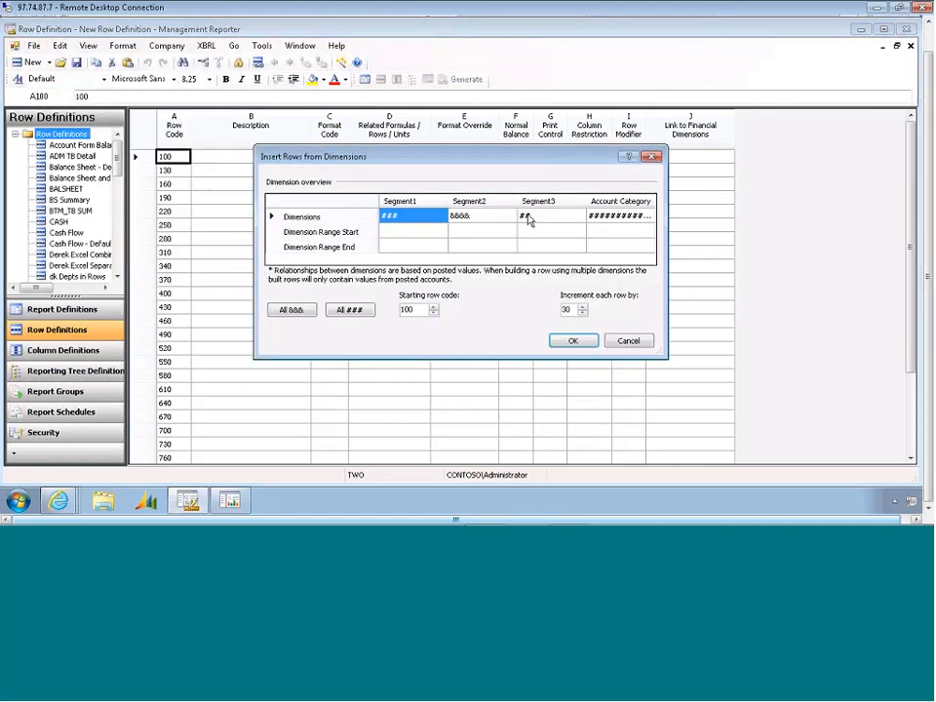
click(481, 223)
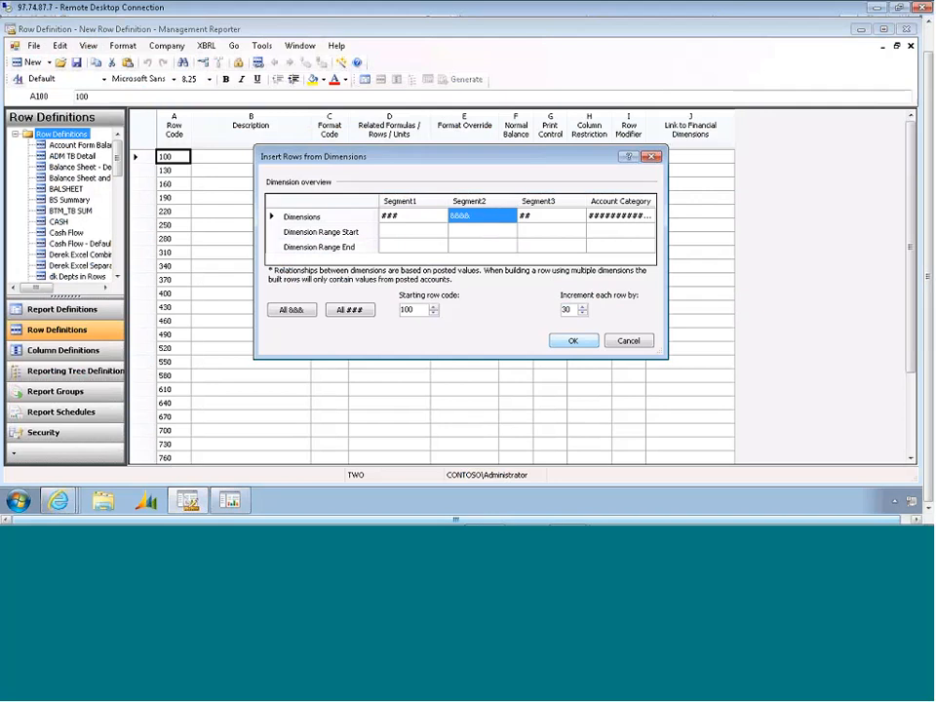
click(573, 343)
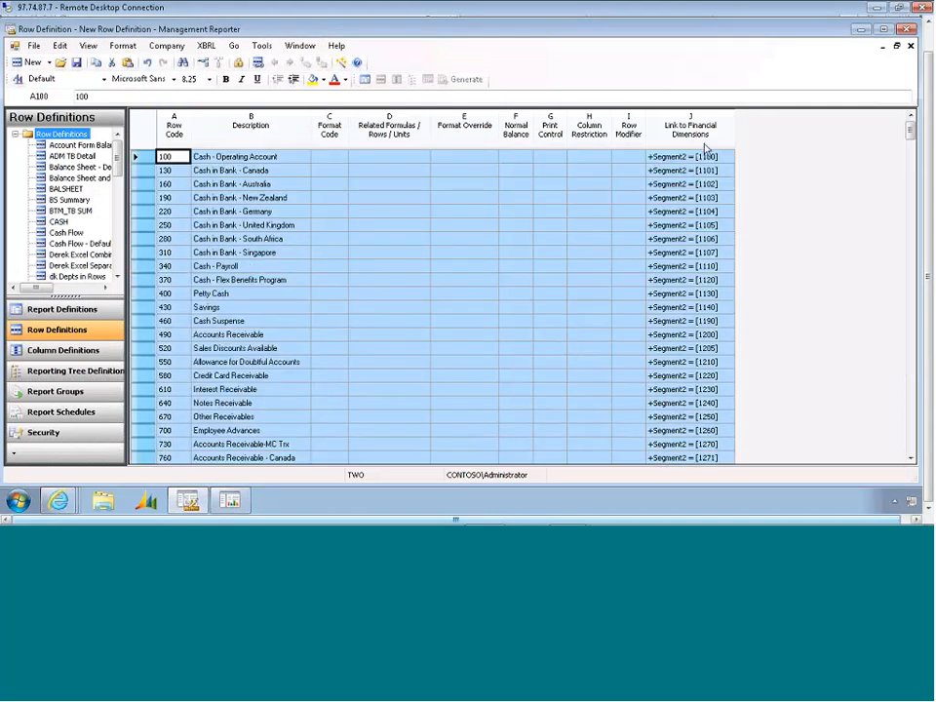
- Examine the new row definition's Description, Row Code, Normal Balance, Format Override, Row Modifier and Link to Financial Dimensions columns
click(698, 158)
drag(698, 161, 698, 307)
drag(234, 157, 261, 362)
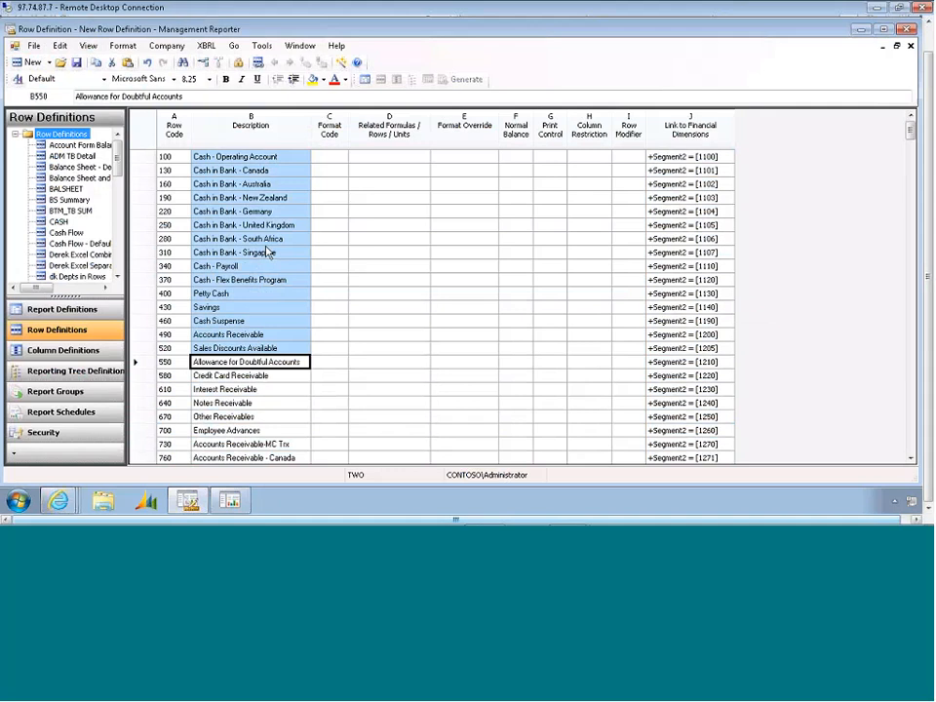
click(688, 159)
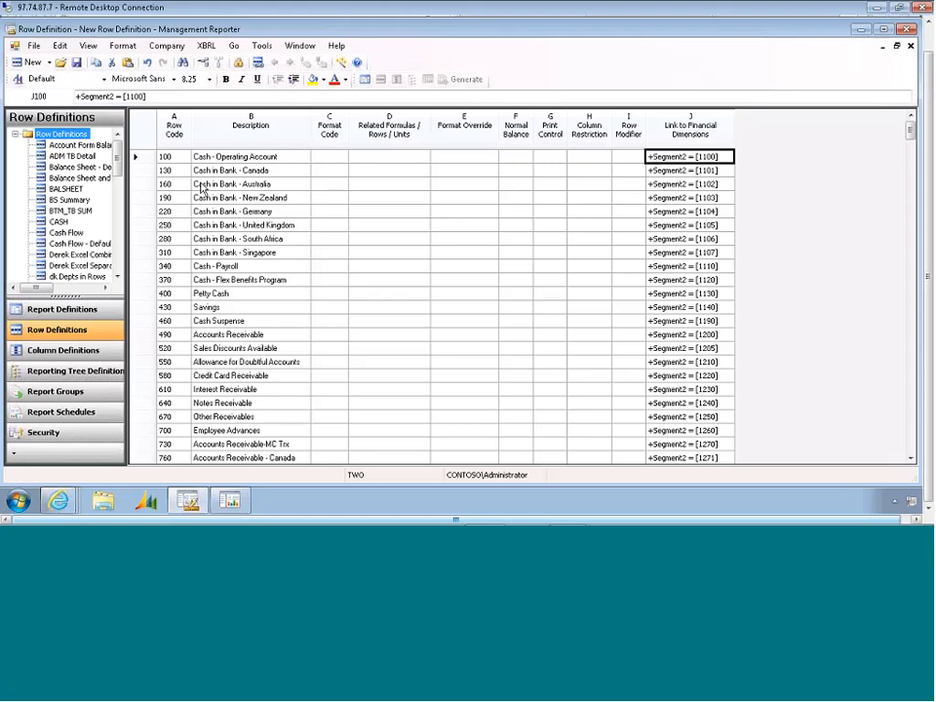
drag(168, 156, 359, 355)
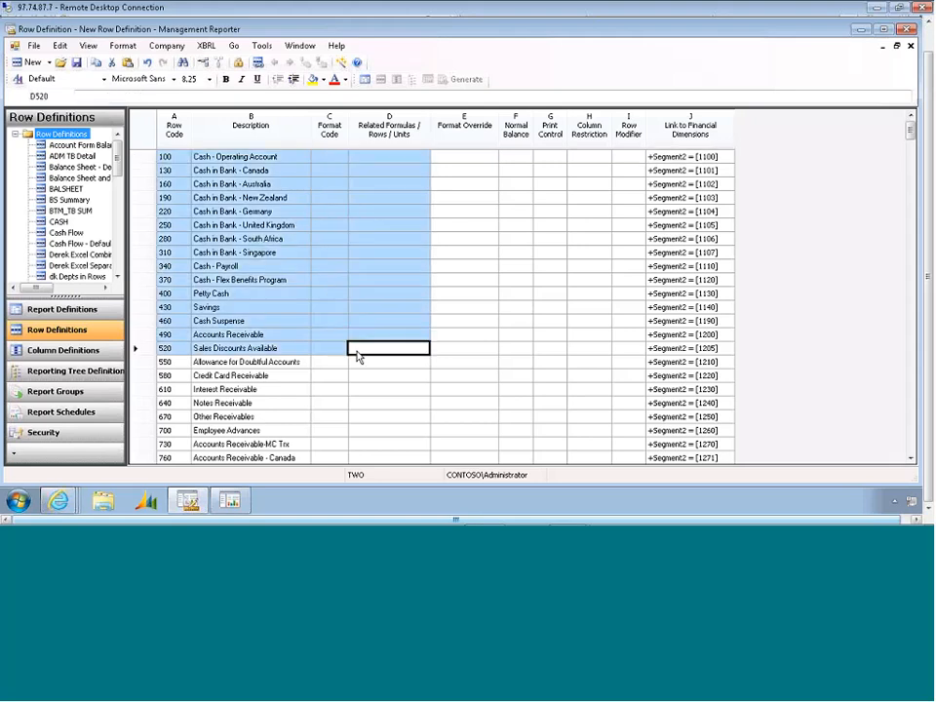
click(517, 158)
drag(517, 158, 516, 418)
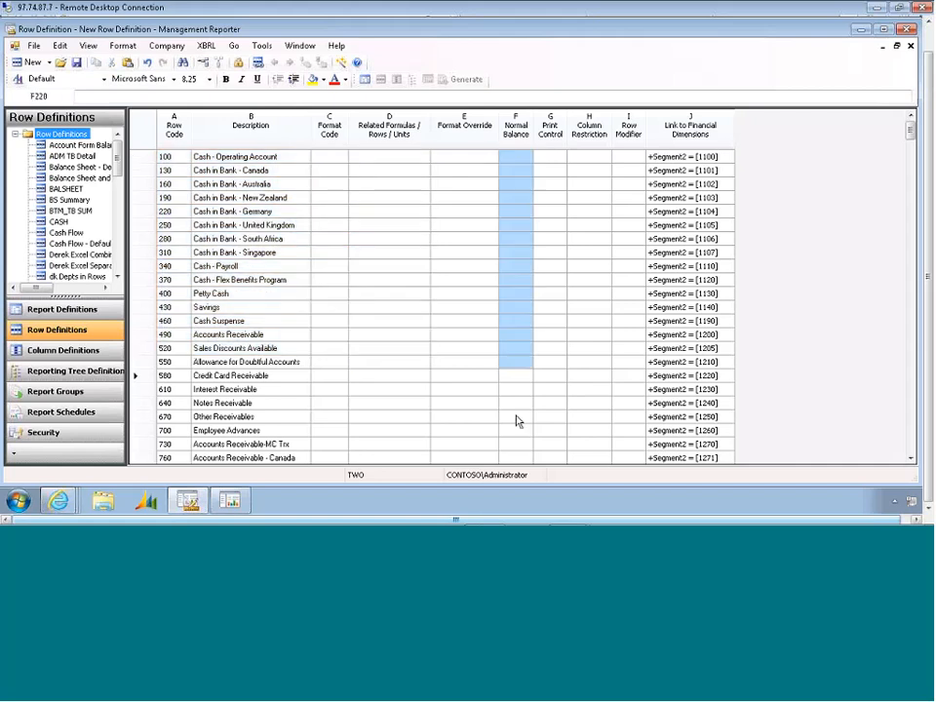
drag(461, 159, 464, 396)
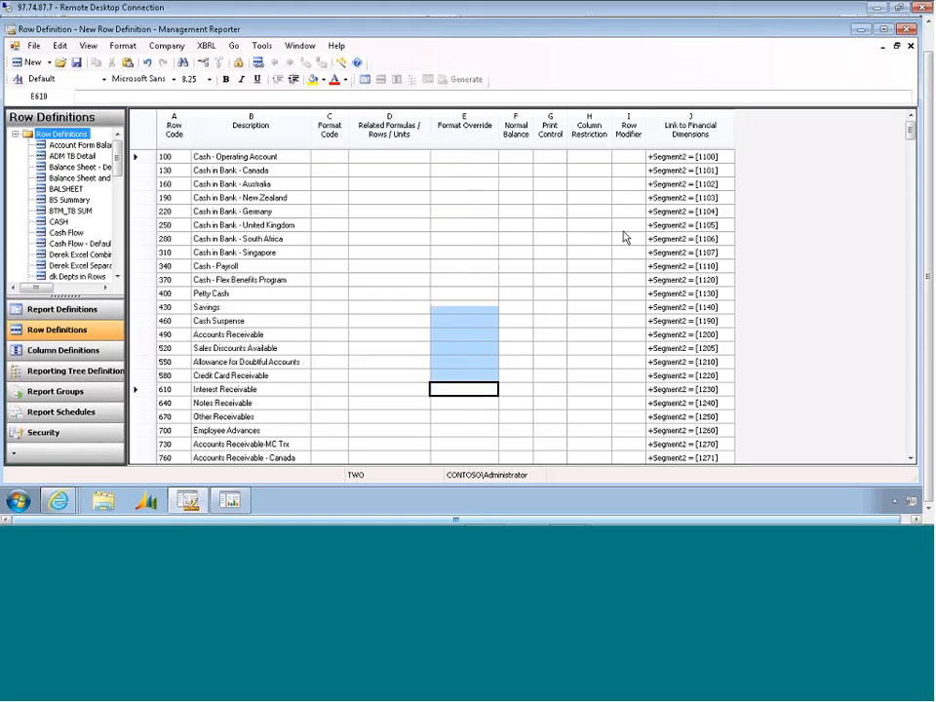
drag(627, 157, 633, 382)
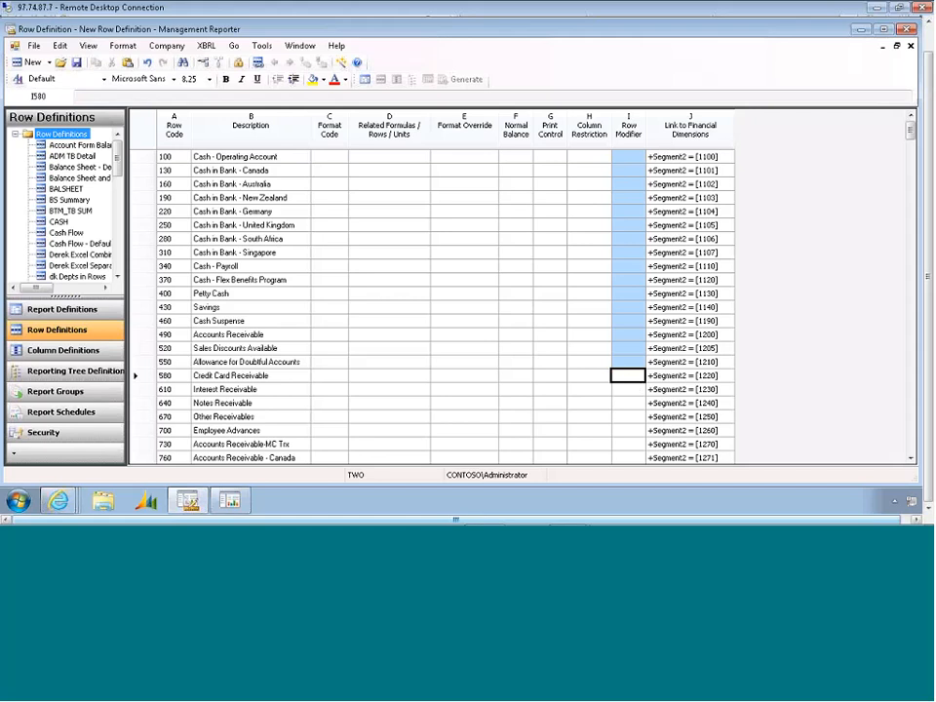
drag(244, 157, 275, 402)
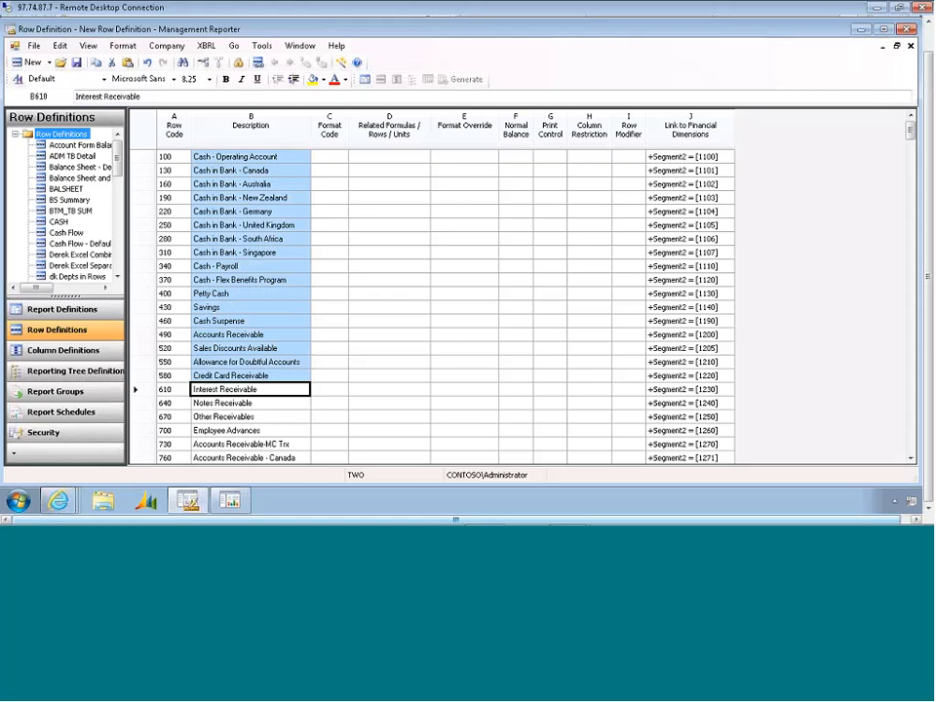
click(687, 162)
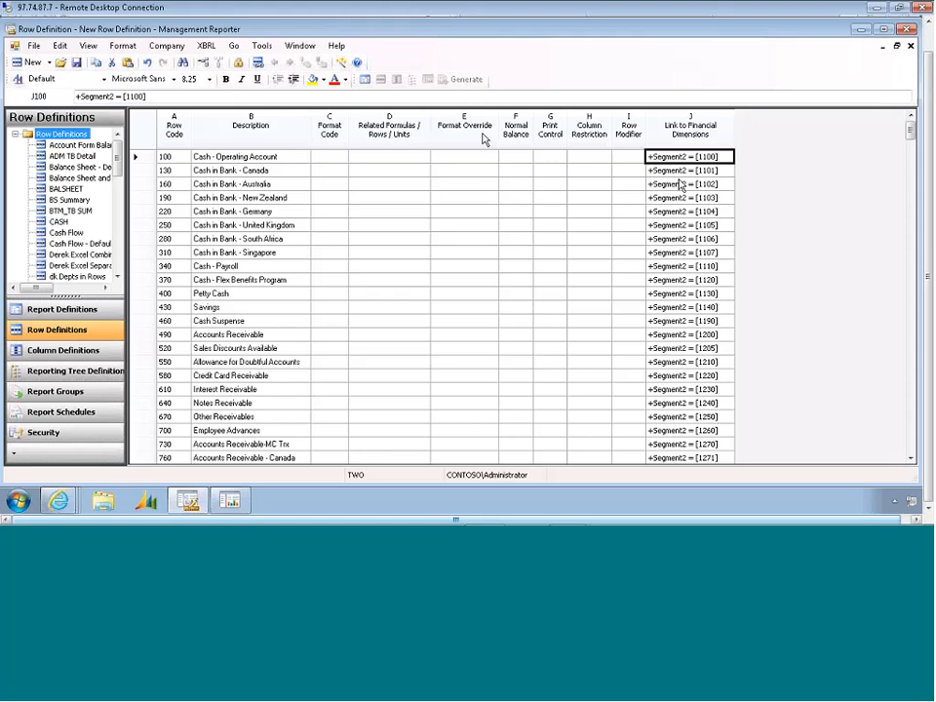
- Review the user option for using Management Reporter Report Viewer as the default viewer and close the options without saving changes
click(262, 46)
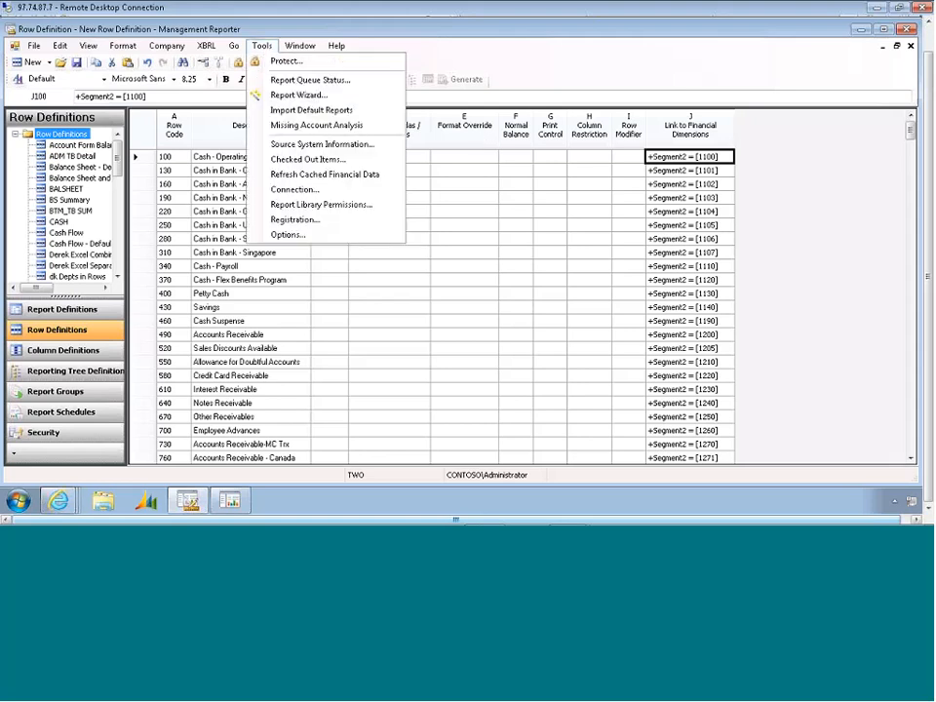
click(296, 237)
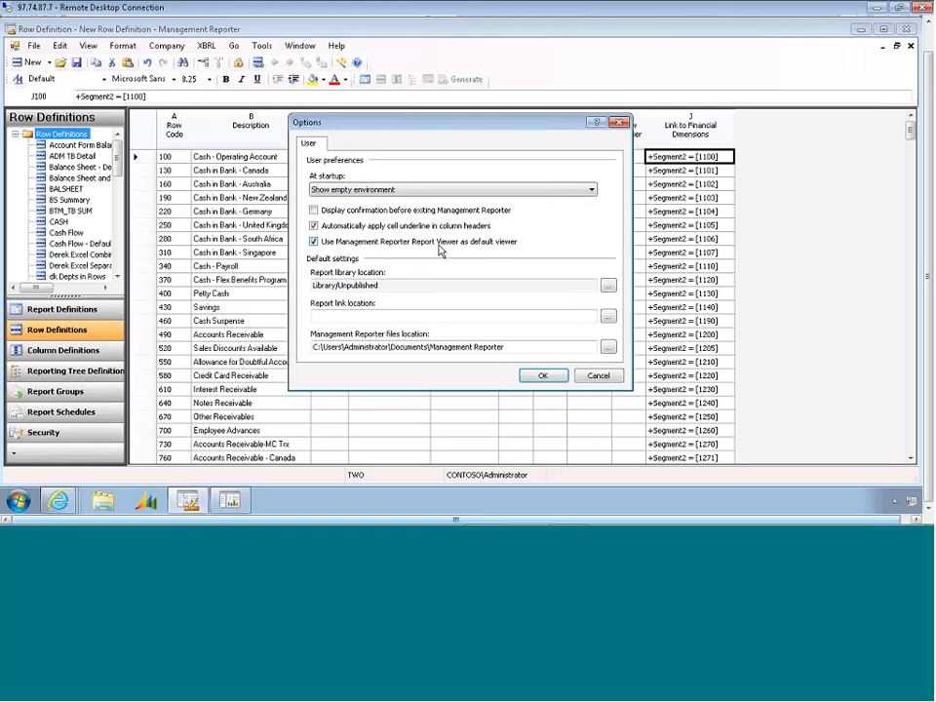
click(313, 241)
click(597, 377)
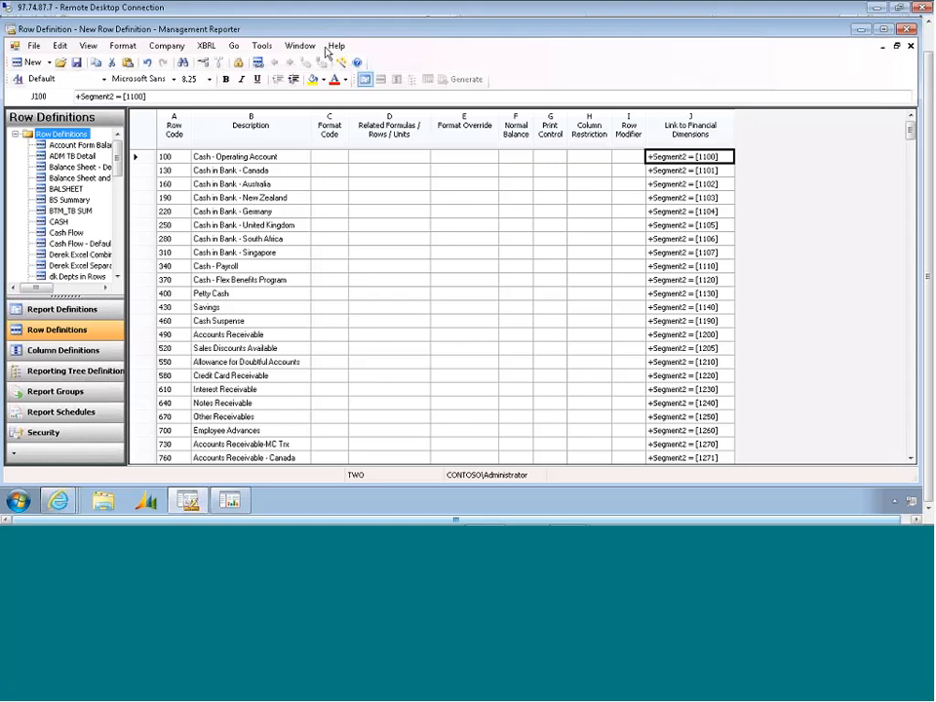
- Switch to the running PowerPoint slide show of the Spring 2014 Management Reporter for Financials presentation
click(328, 49)
key(alt+Tab)
key(Tab)
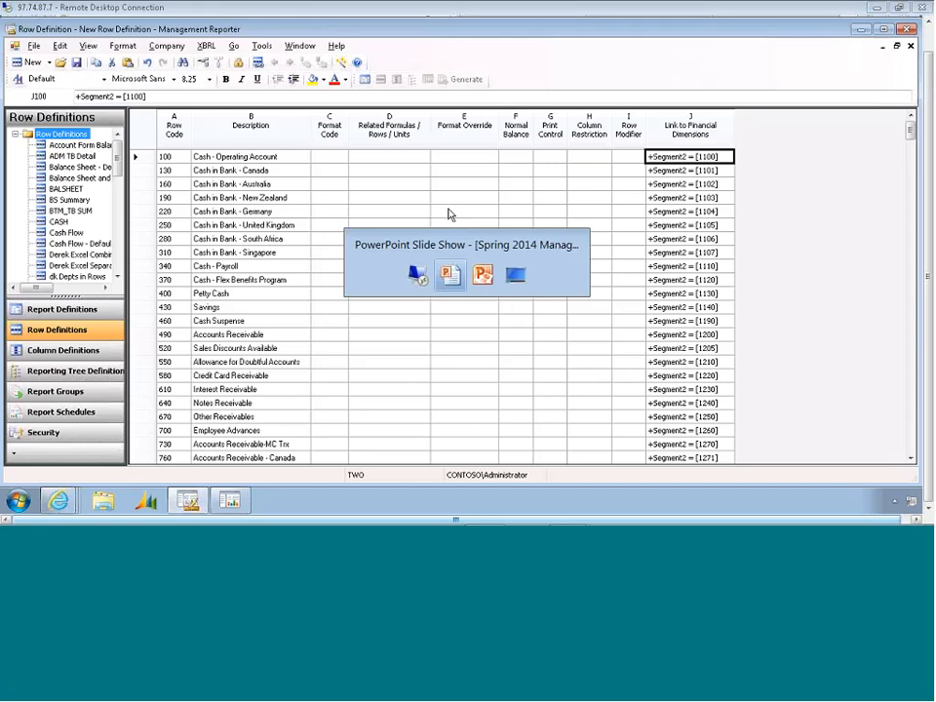
scroll(448, 206, down, 1)
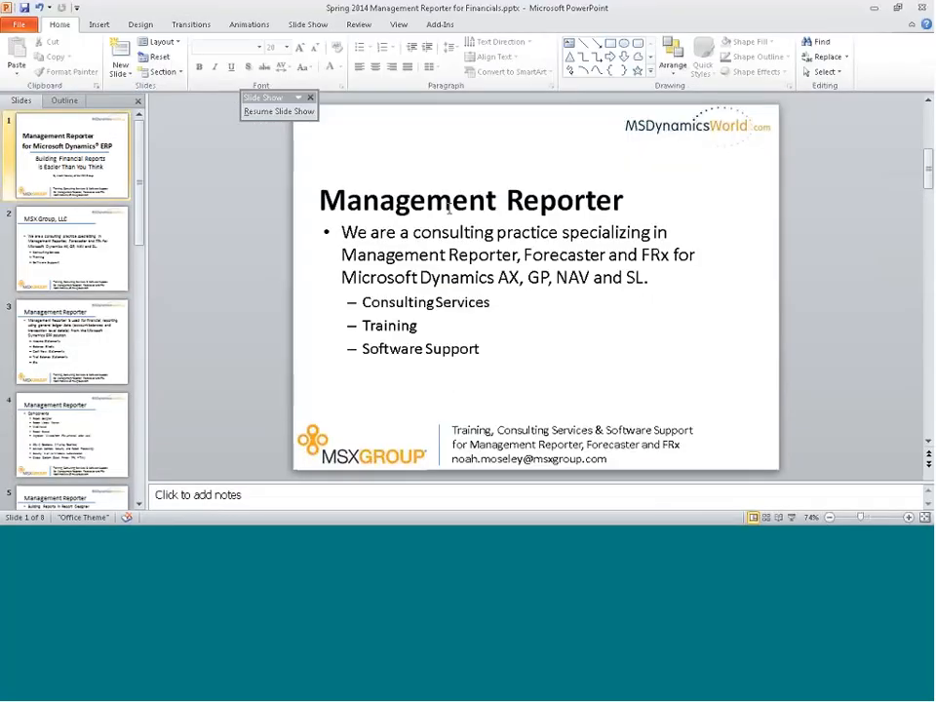
key(alt+Tab)
key(Tab)
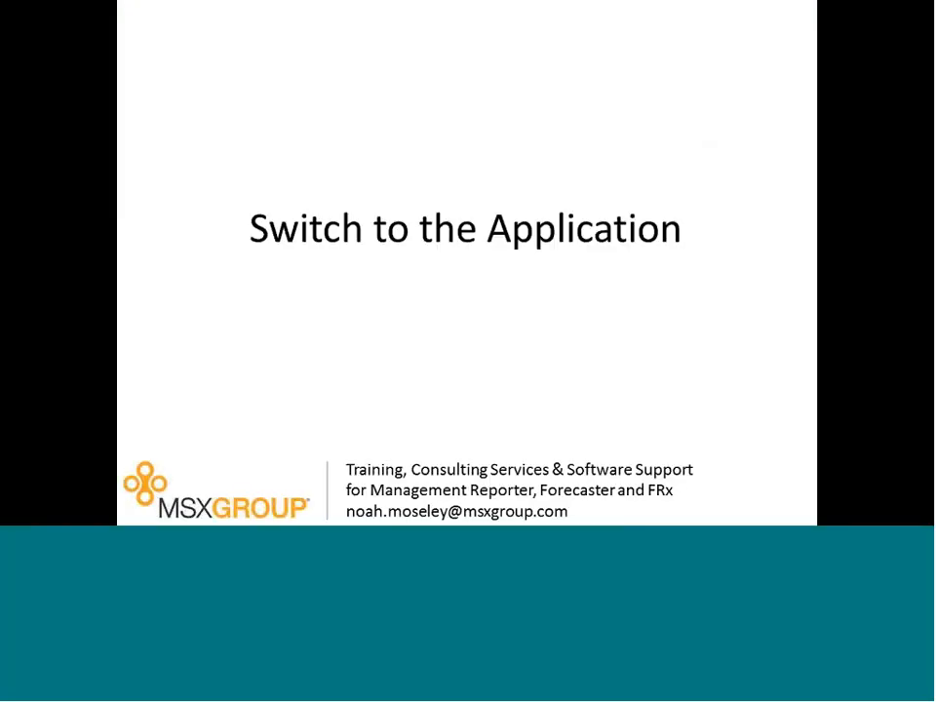